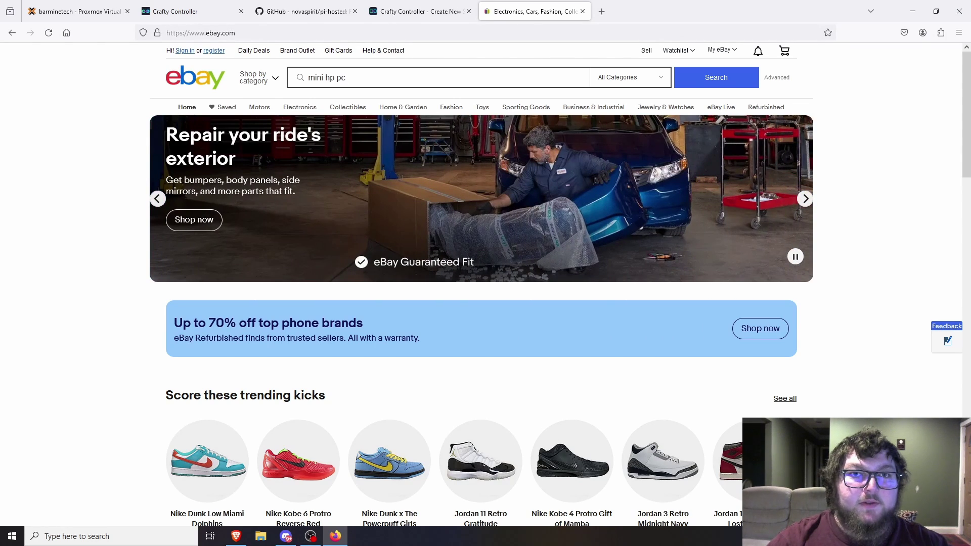
- Search eBay for mini hp pc, then look over and close the HP Desktop i5 Mini PC listing
{"action": "key", "text": "Return"}
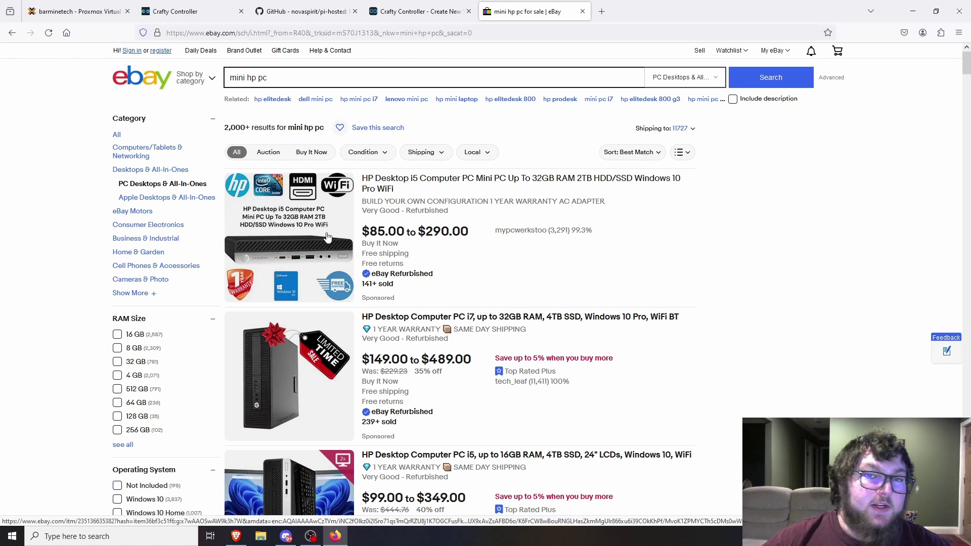
{"action": "left_click", "coordinate": [442, 189]}
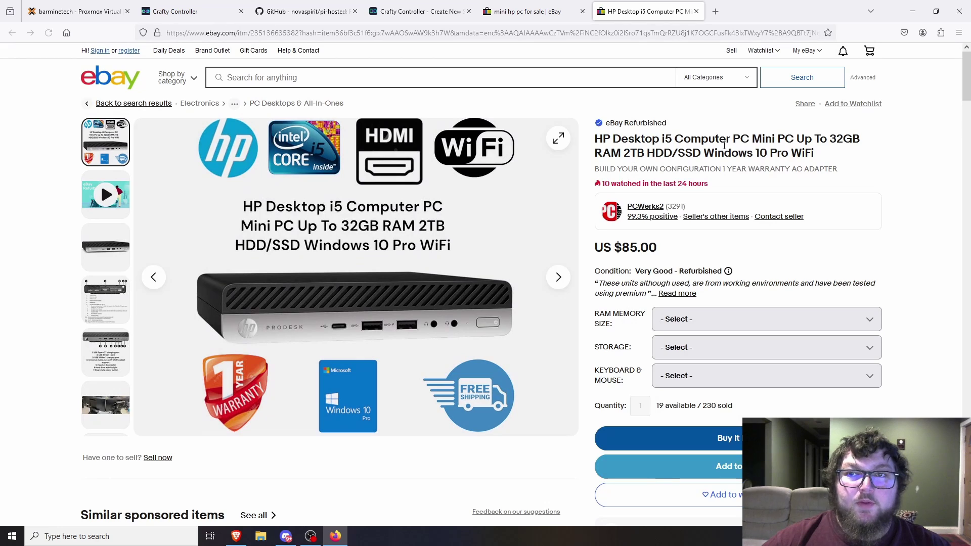
{"action": "scroll", "coordinate": [703, 230], "scroll_direction": "down", "scroll_amount": 3}
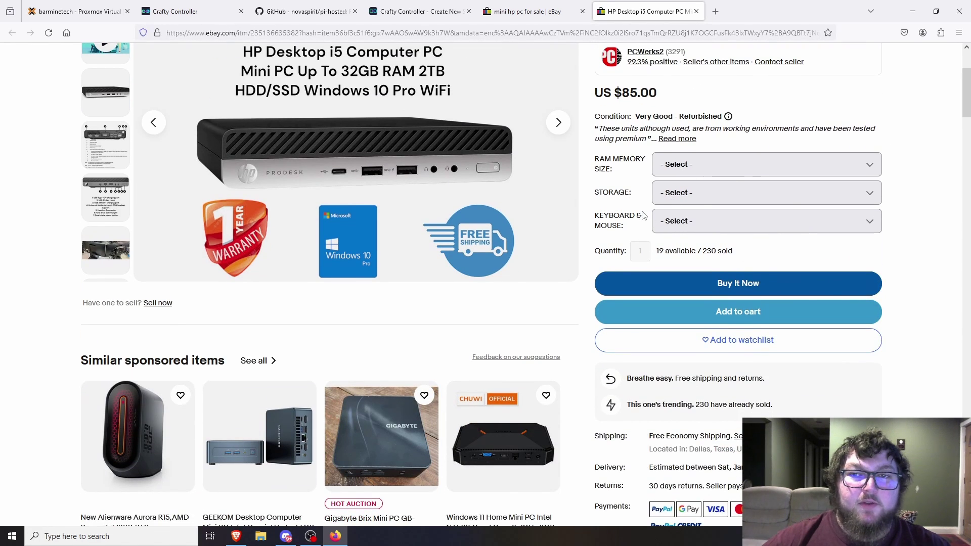
{"action": "scroll", "coordinate": [577, 260], "scroll_direction": "down", "scroll_amount": 4}
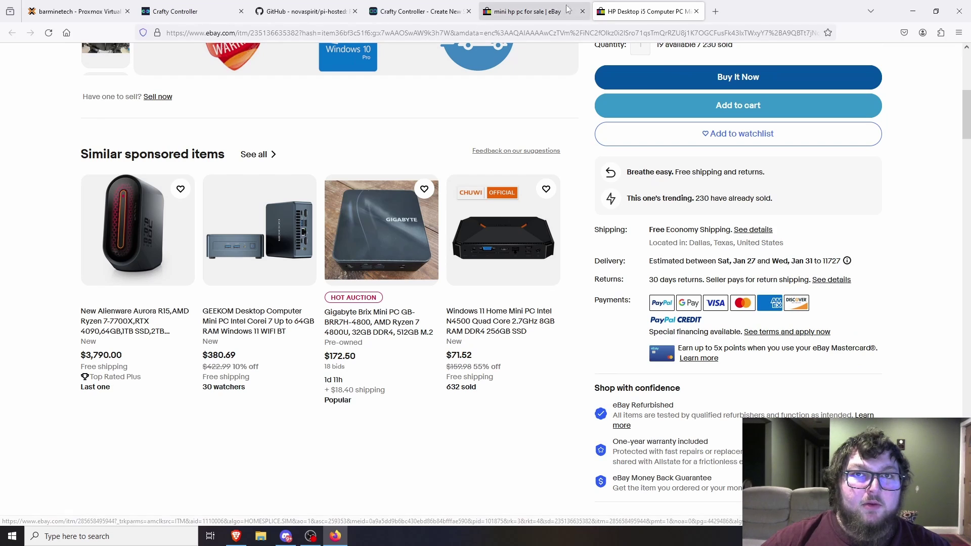
{"action": "left_click", "coordinate": [696, 11]}
- Browse up and down through the mini hp pc search results
{"action": "scroll", "coordinate": [447, 306], "scroll_direction": "down", "scroll_amount": 4}
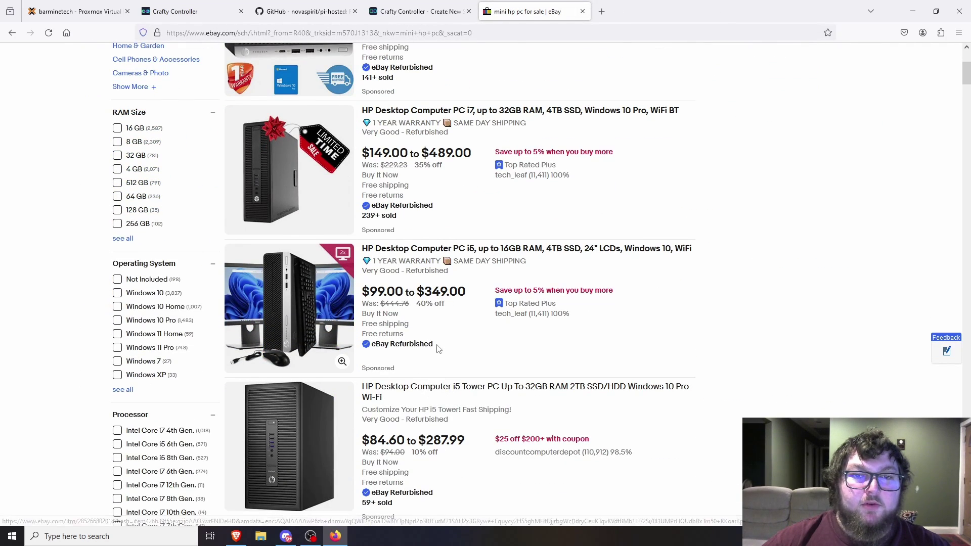
{"action": "scroll", "coordinate": [435, 354], "scroll_direction": "down", "scroll_amount": 8}
{"action": "scroll", "coordinate": [410, 297], "scroll_direction": "up", "scroll_amount": 1}
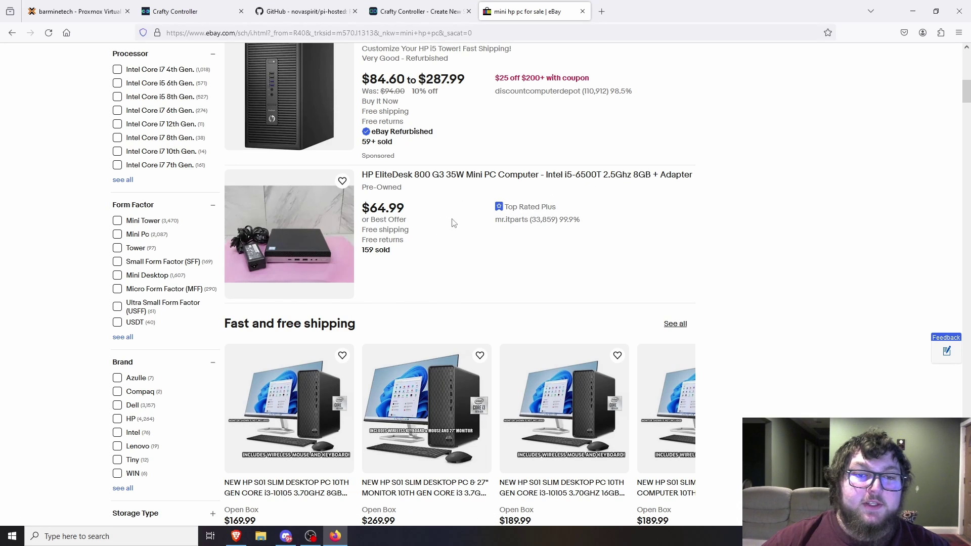
{"action": "scroll", "coordinate": [462, 219], "scroll_direction": "down", "scroll_amount": 8}
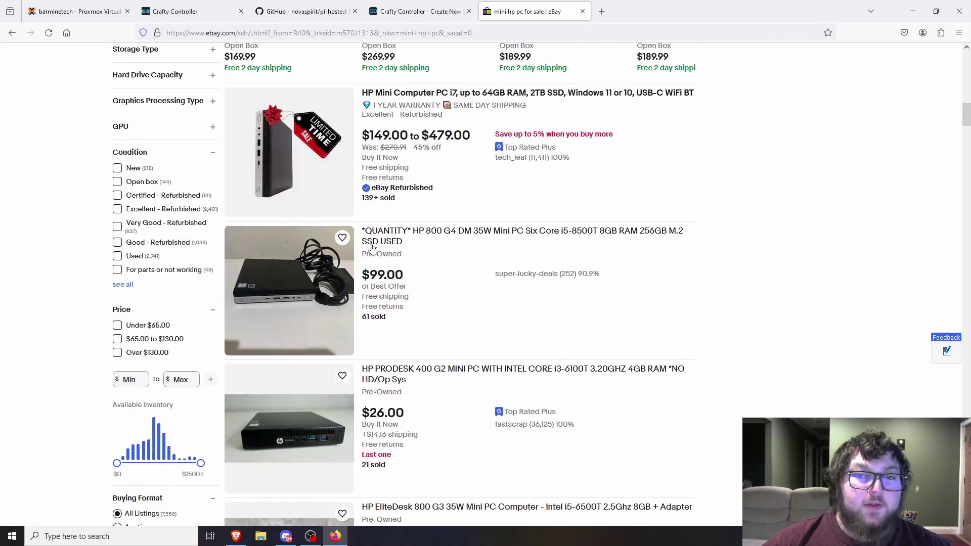
{"action": "scroll", "coordinate": [473, 297], "scroll_direction": "up", "scroll_amount": 15}
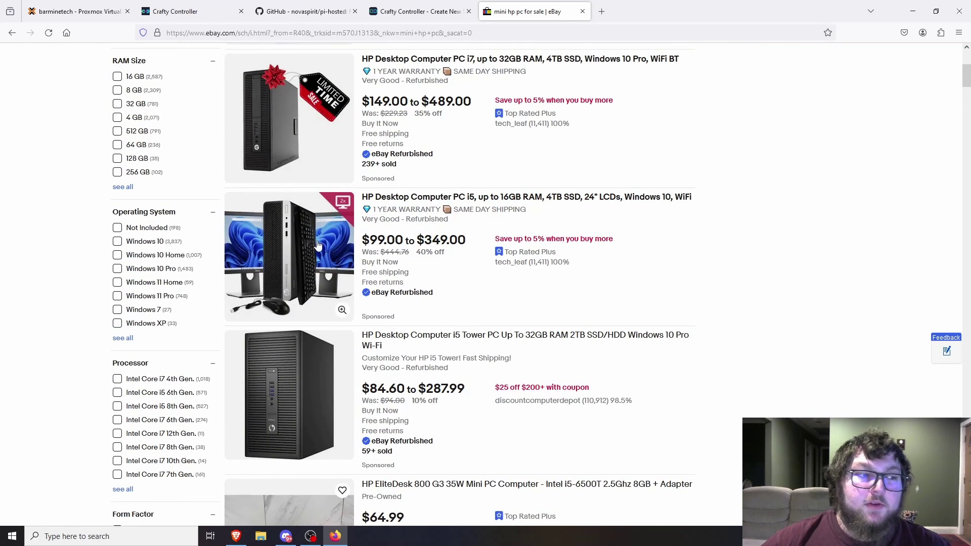
{"action": "scroll", "coordinate": [279, 381], "scroll_direction": "up", "scroll_amount": 4}
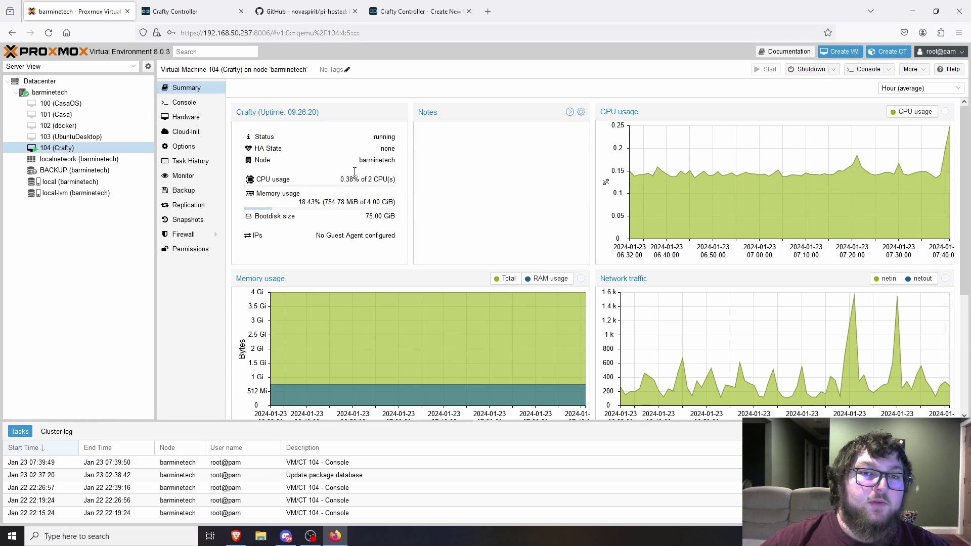
- Look over the Crafty Controller homepage and the Crafty panel's Dashboard
{"action": "left_click", "coordinate": [204, 12]}
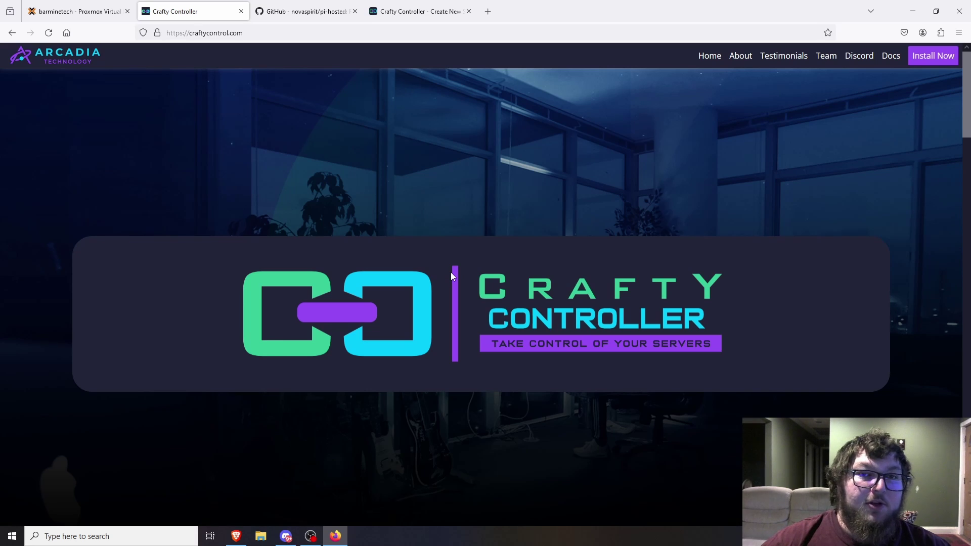
{"action": "scroll", "coordinate": [452, 275], "scroll_direction": "down", "scroll_amount": 10}
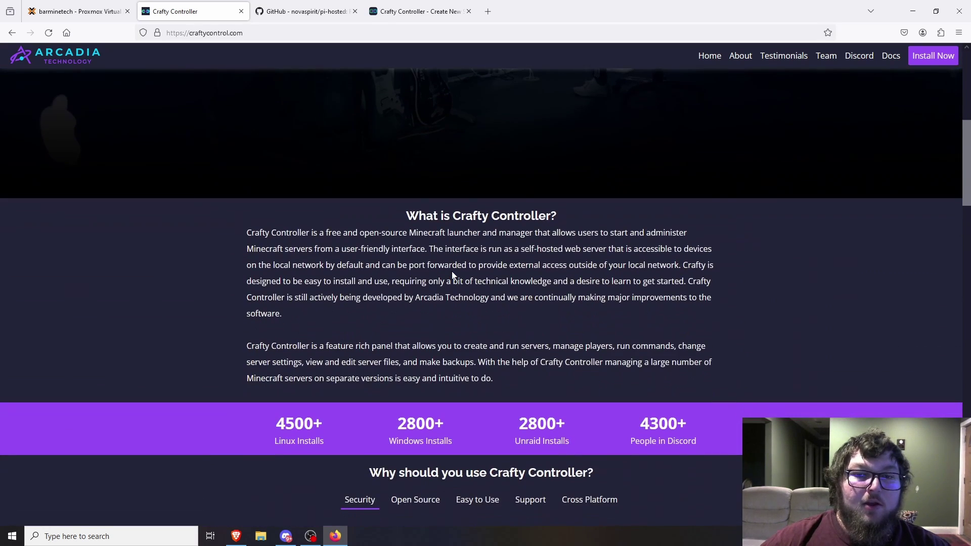
{"action": "scroll", "coordinate": [452, 272], "scroll_direction": "down", "scroll_amount": 12}
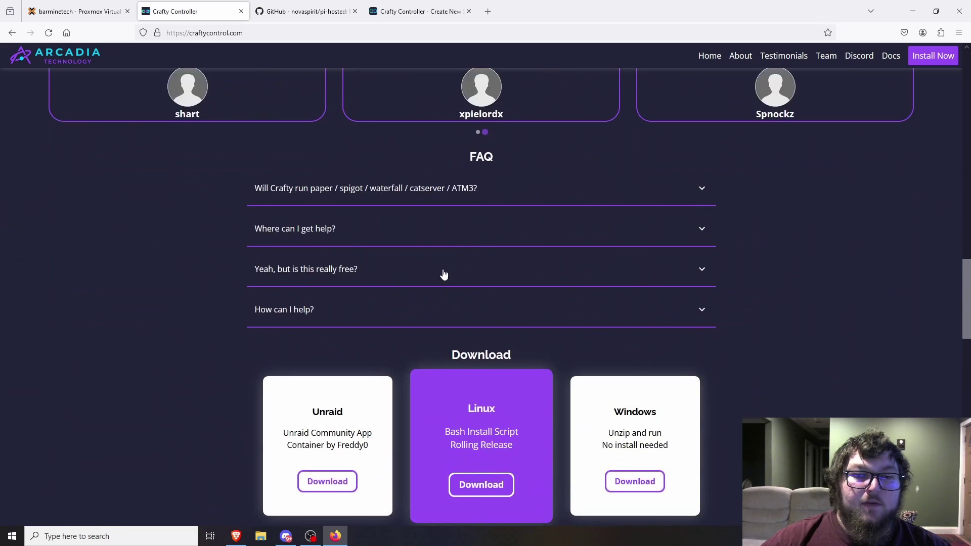
{"action": "scroll", "coordinate": [380, 286], "scroll_direction": "down", "scroll_amount": 4}
{"action": "scroll", "coordinate": [362, 327], "scroll_direction": "up", "scroll_amount": 20}
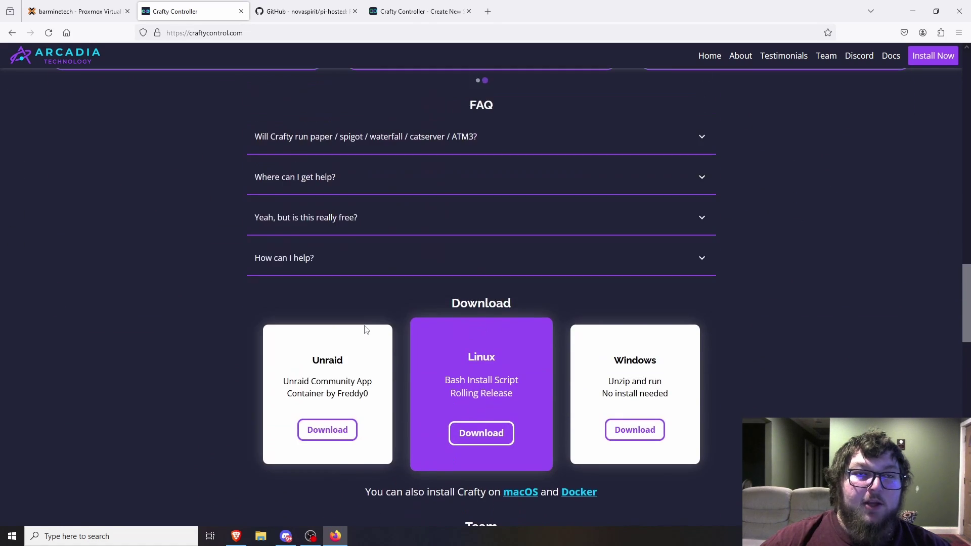
{"action": "left_click", "coordinate": [428, 20]}
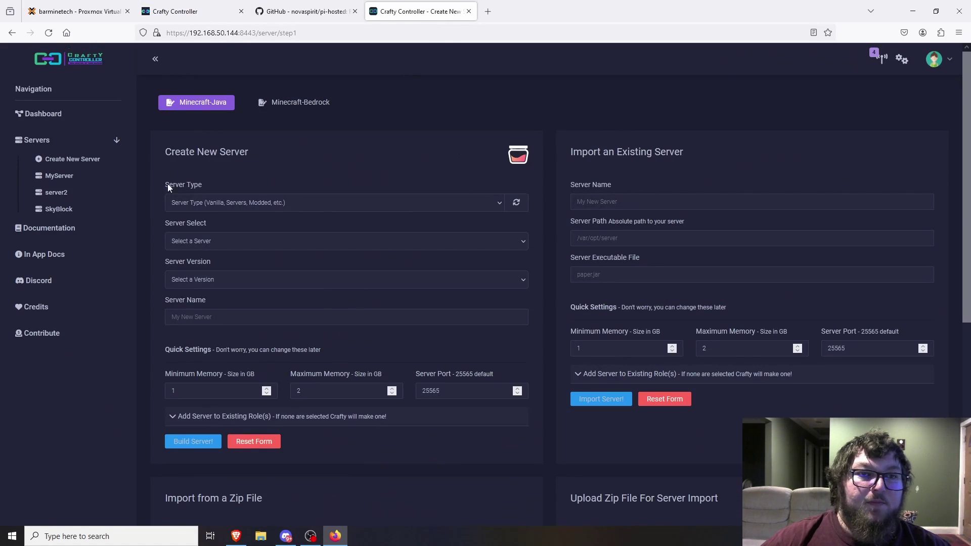
{"action": "left_click", "coordinate": [43, 113]}
- Scroll craftycontrol.com to its Download section and open the Docker installation guide
{"action": "left_click", "coordinate": [192, 11]}
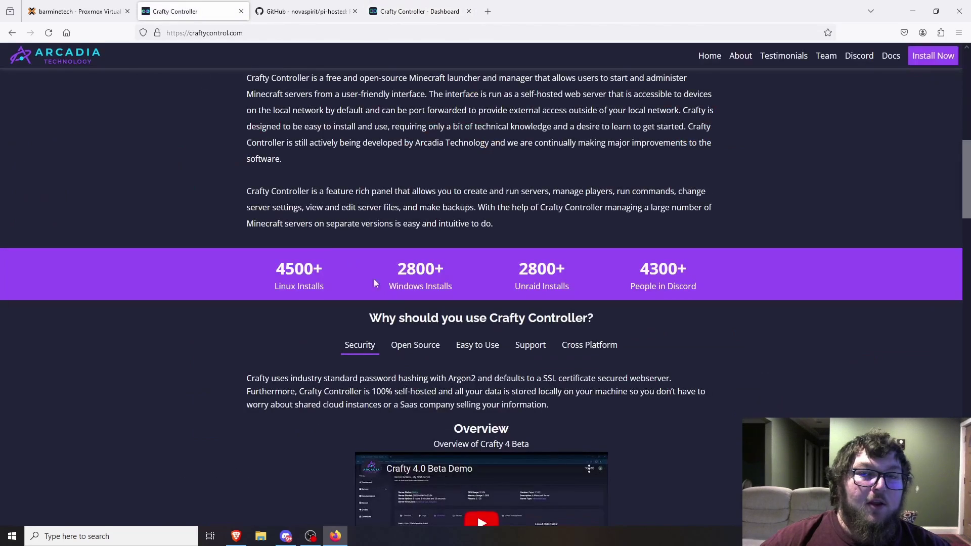
{"action": "scroll", "coordinate": [375, 283], "scroll_direction": "down", "scroll_amount": 10}
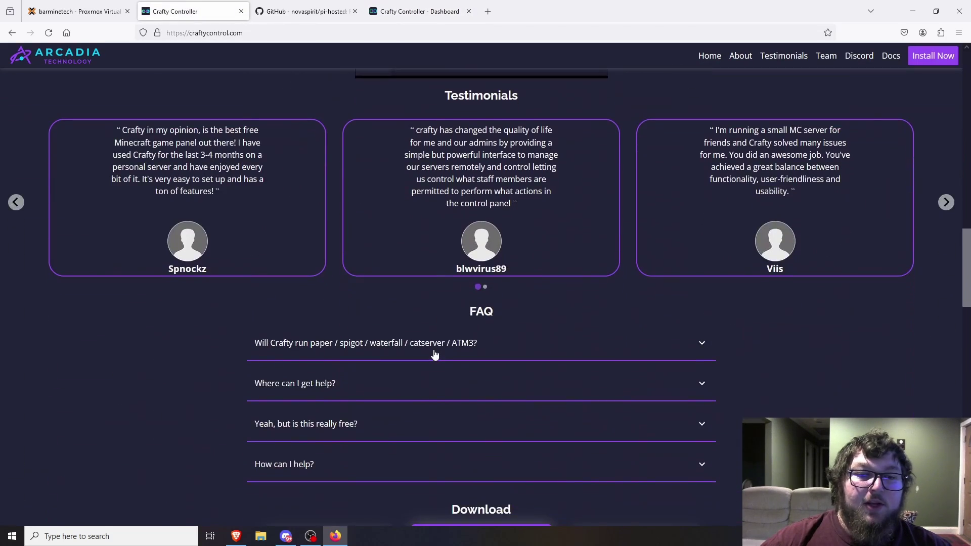
{"action": "scroll", "coordinate": [435, 353], "scroll_direction": "up", "scroll_amount": 15}
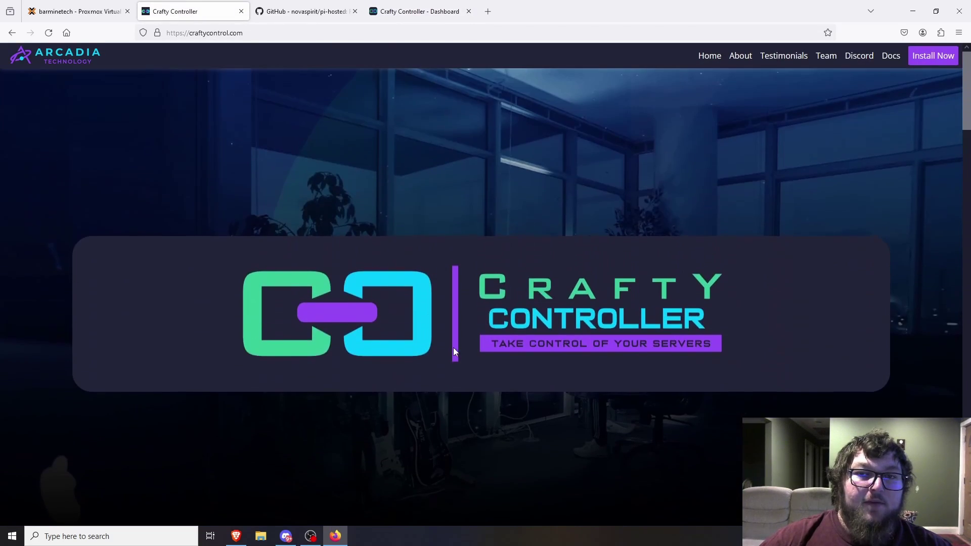
{"action": "scroll", "coordinate": [675, 226], "scroll_direction": "down", "scroll_amount": 12}
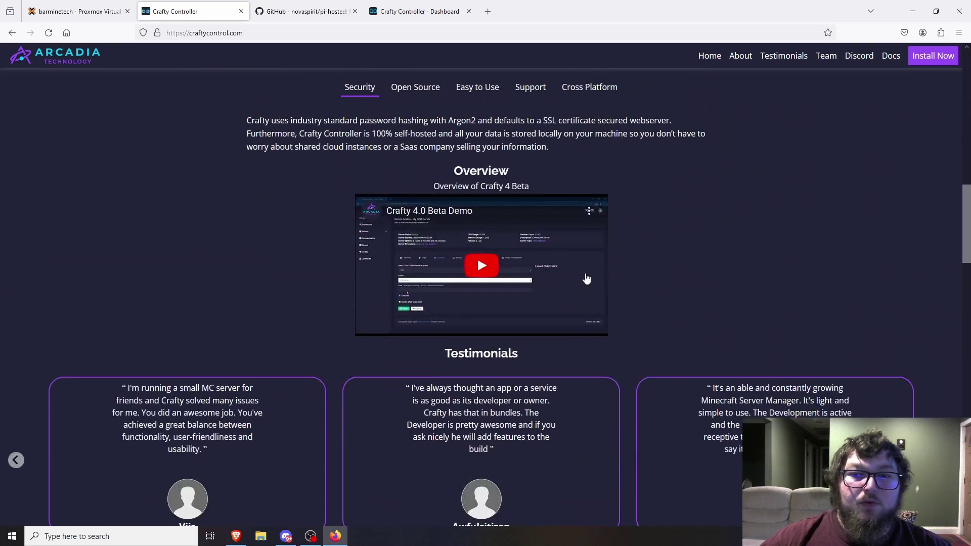
{"action": "scroll", "coordinate": [560, 263], "scroll_direction": "down", "scroll_amount": 13}
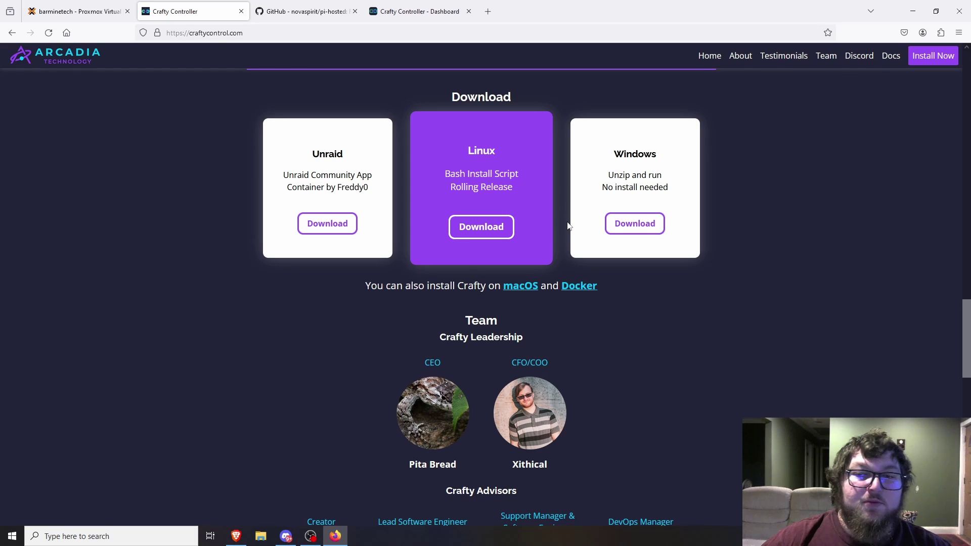
{"action": "left_click", "coordinate": [580, 288]}
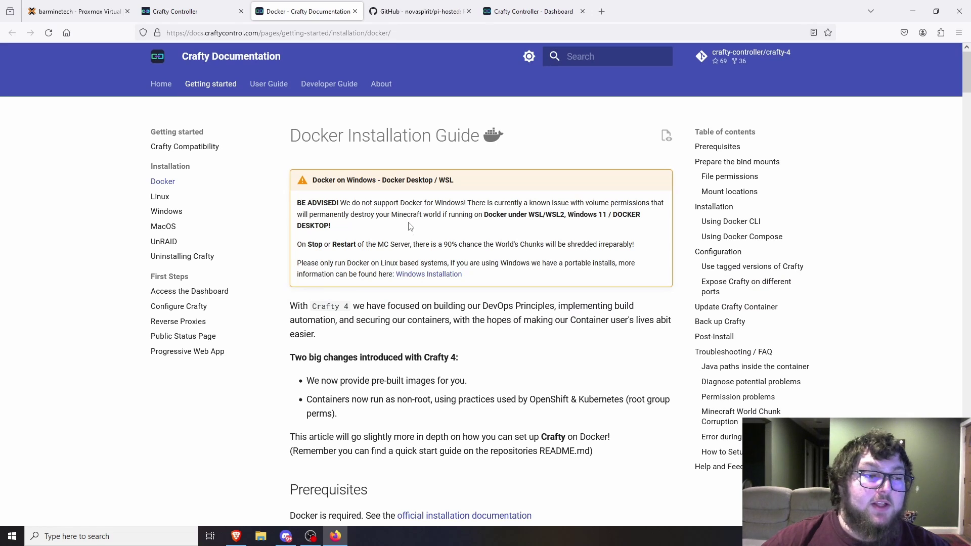
- Read the Docker guide's bind mounts, Docker CLI, Docker Compose and Configuration sections
{"action": "scroll", "coordinate": [409, 246], "scroll_direction": "down", "scroll_amount": 12}
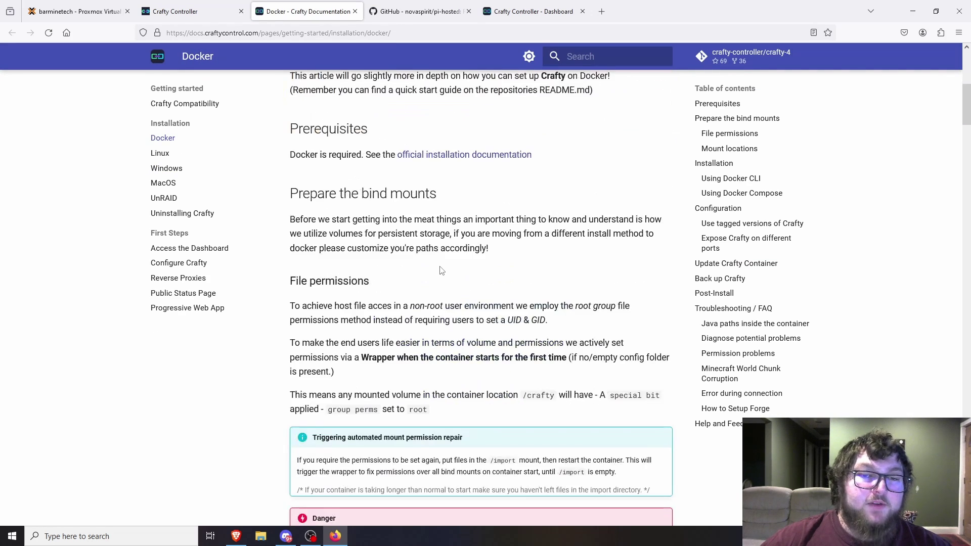
{"action": "scroll", "coordinate": [441, 264], "scroll_direction": "down", "scroll_amount": 10}
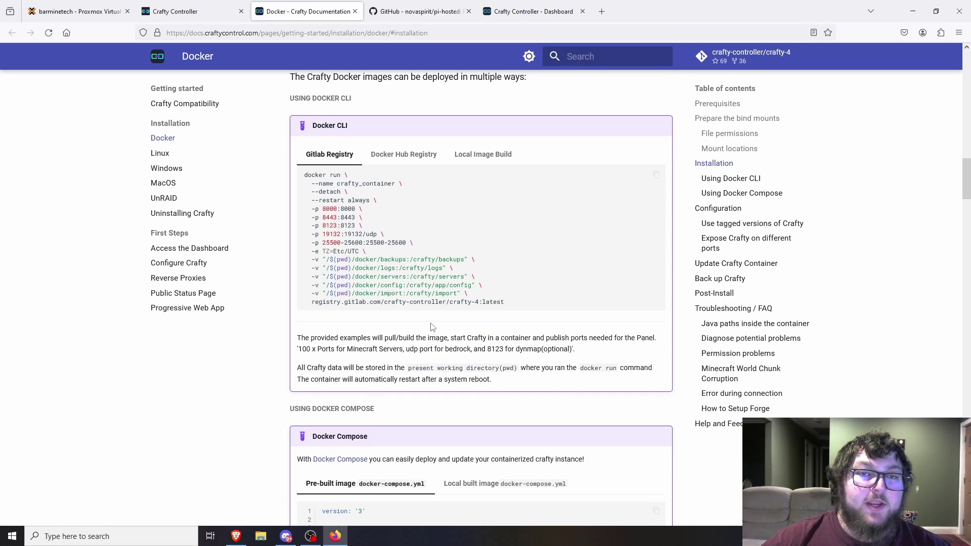
{"action": "scroll", "coordinate": [420, 308], "scroll_direction": "down", "scroll_amount": 10}
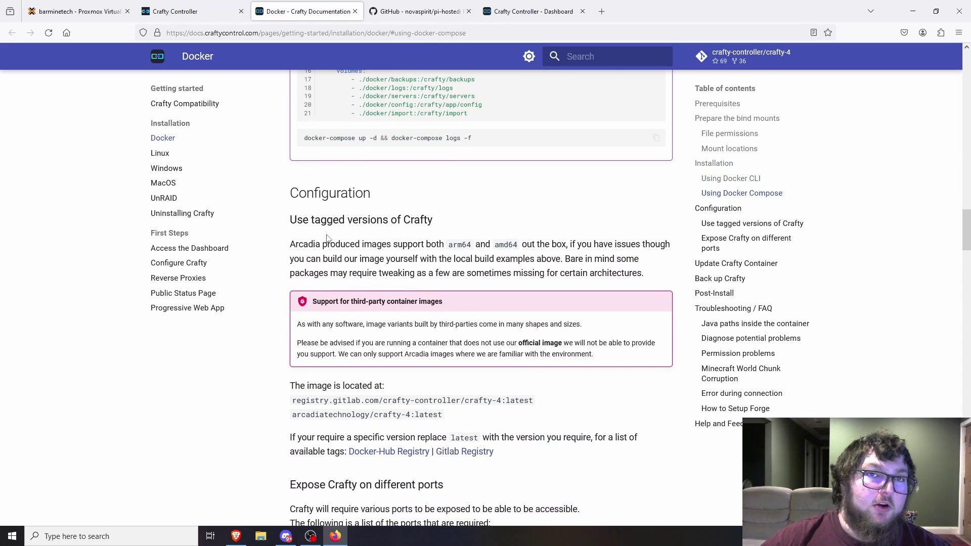
{"action": "scroll", "coordinate": [330, 286], "scroll_direction": "up", "scroll_amount": 3}
{"action": "scroll", "coordinate": [260, 317], "scroll_direction": "up", "scroll_amount": 1}
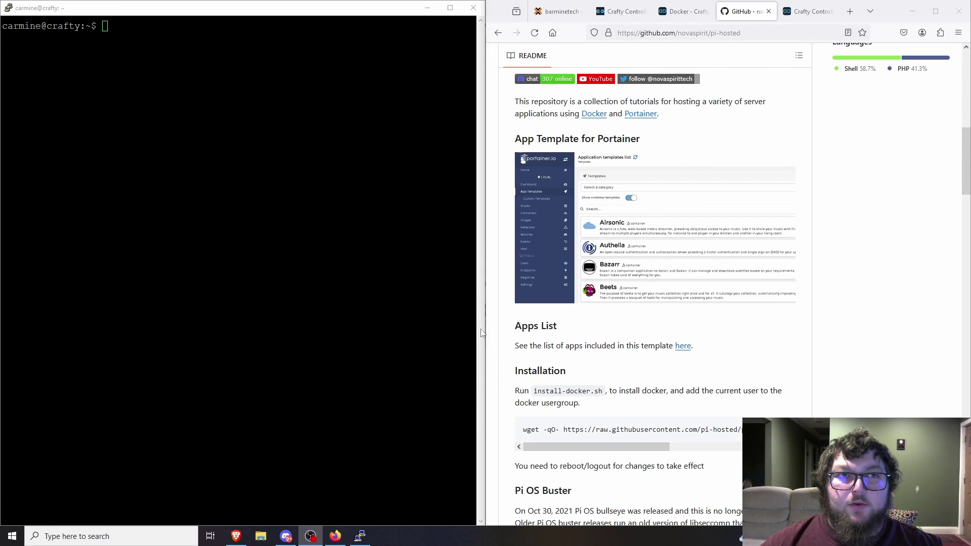
- Run the README's install_docker.sh wget command with sudo in the Crafty VM shell
{"action": "left_click", "coordinate": [667, 359]}
{"action": "scroll", "coordinate": [686, 383], "scroll_direction": "down", "scroll_amount": 1}
{"action": "left_click", "coordinate": [785, 377]}
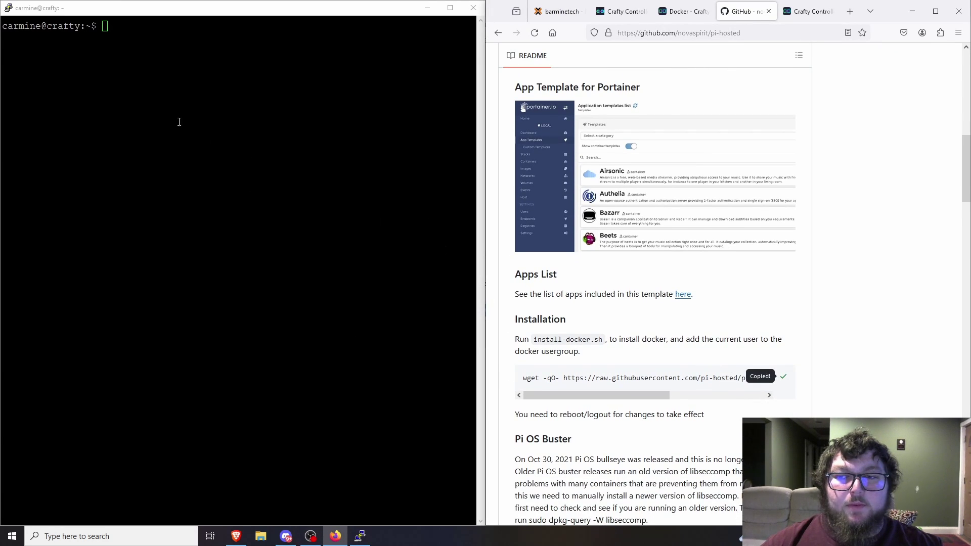
{"action": "left_click", "coordinate": [178, 70]}
{"action": "type", "text": "sudo"}
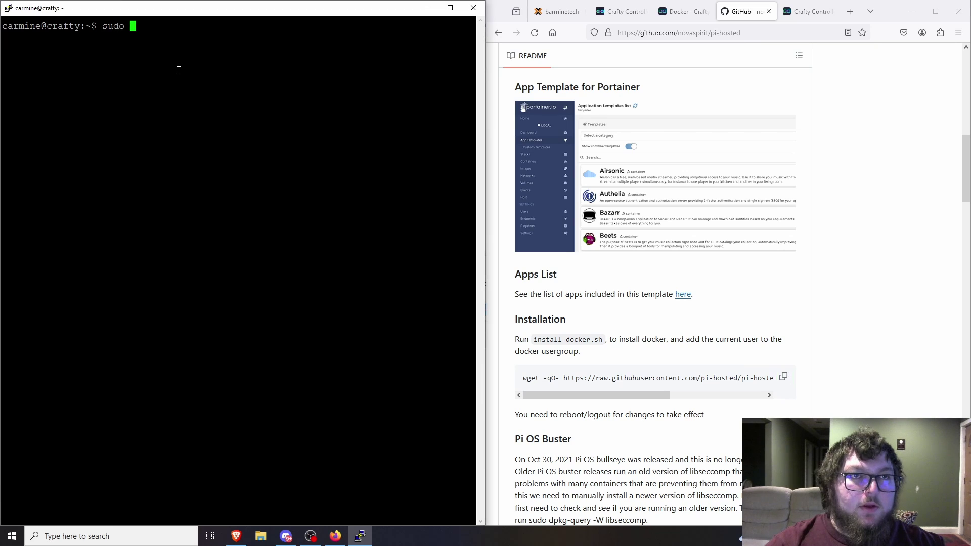
{"action": "right_click", "coordinate": [184, 62]}
{"action": "key", "text": "Return"}
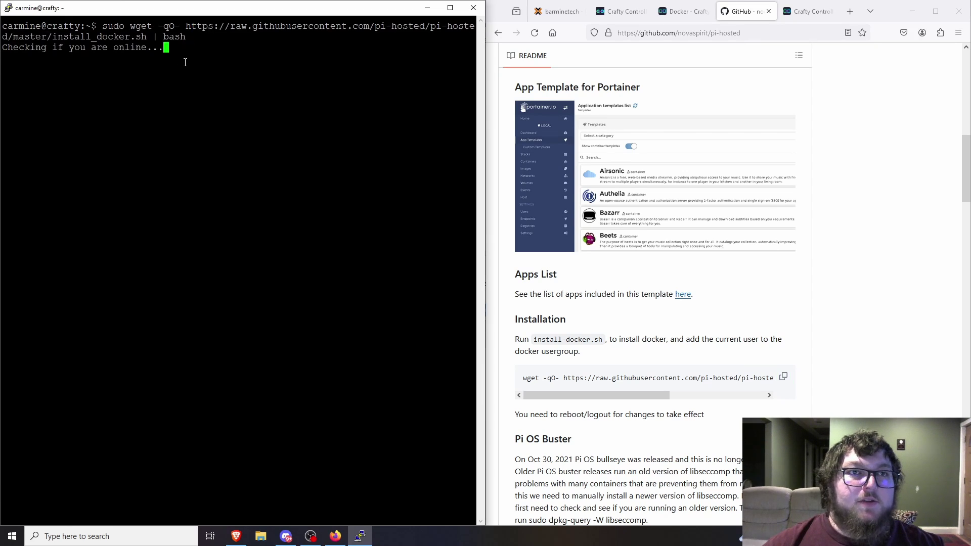
{"action": "scroll", "coordinate": [656, 343], "scroll_direction": "down", "scroll_amount": 7}
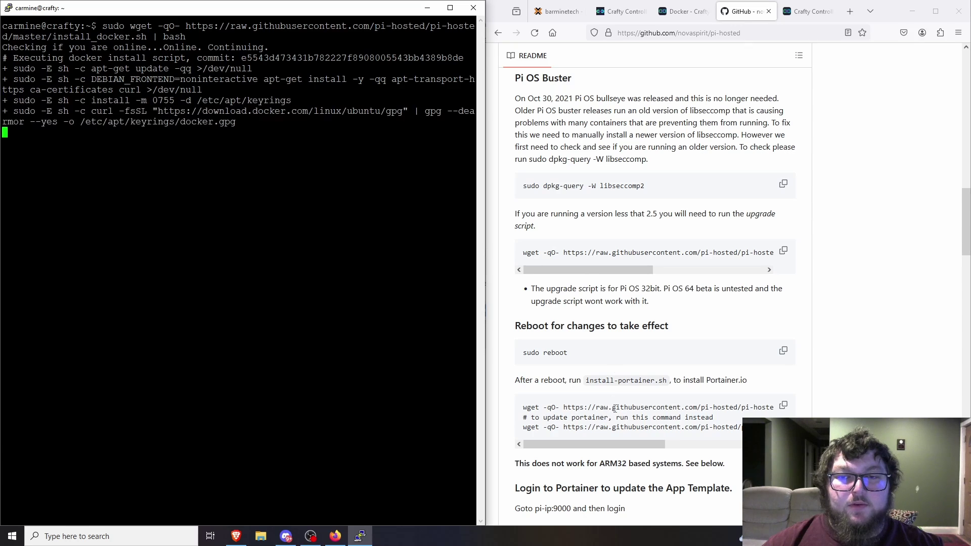
{"action": "triple_click", "coordinate": [615, 407]}
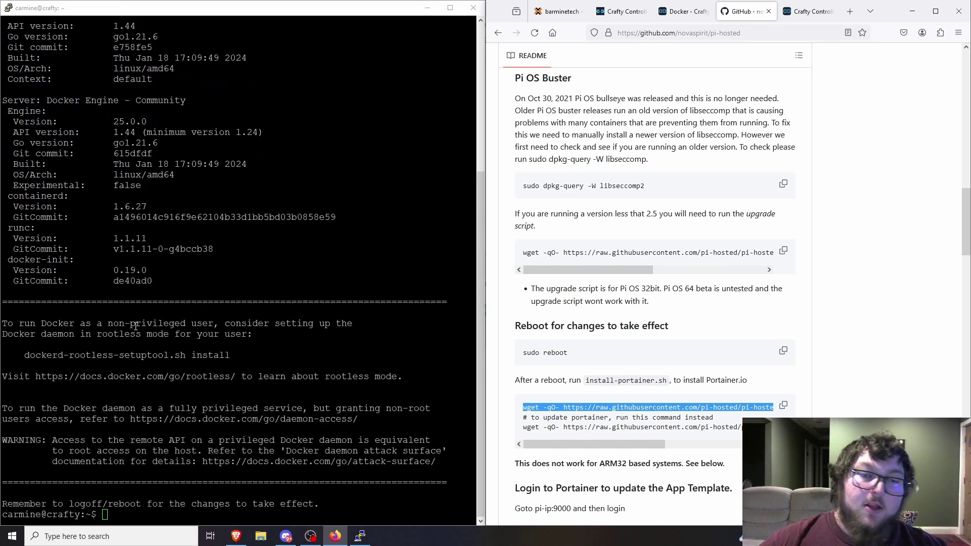
- Reboot the server with sudo reboot and dismiss the lost-connection error
{"action": "left_click", "coordinate": [160, 290]}
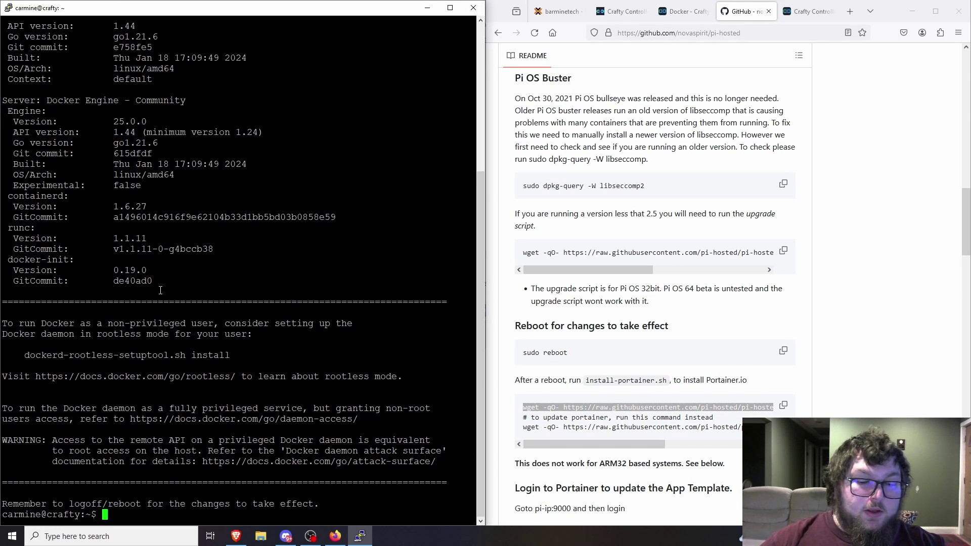
{"action": "type", "text": "reboot"}
{"action": "key", "text": "Return"}
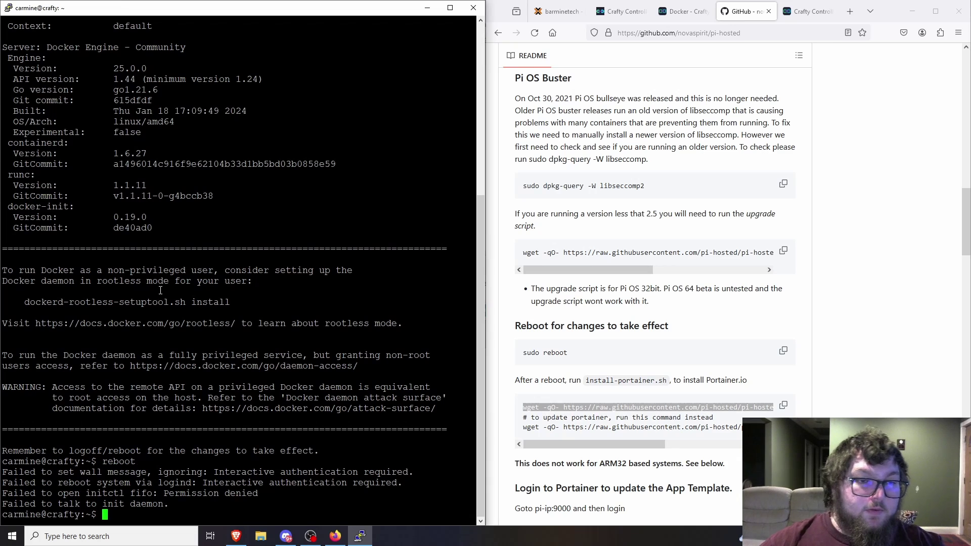
{"action": "type", "text": "sudo reboot"}
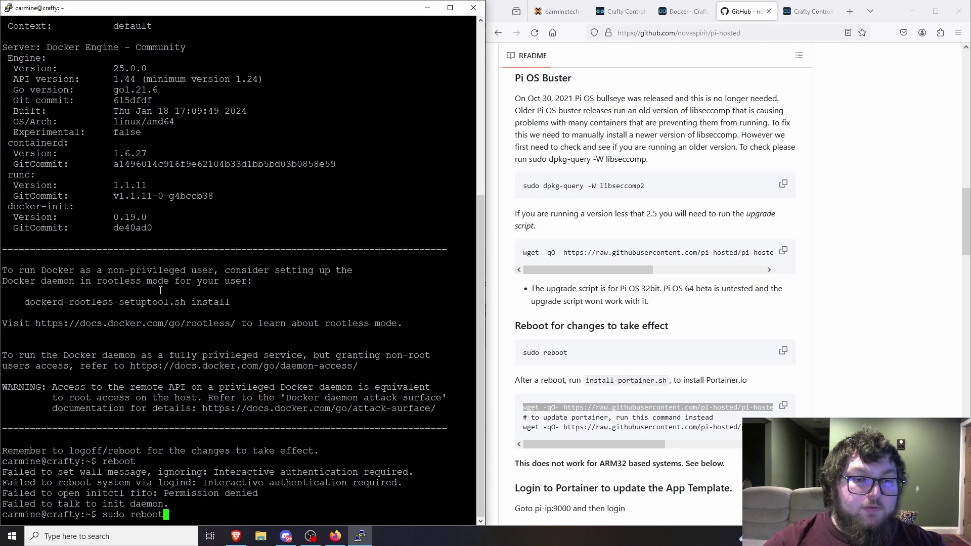
{"action": "key", "text": "Return"}
{"action": "left_click", "coordinate": [557, 307]}
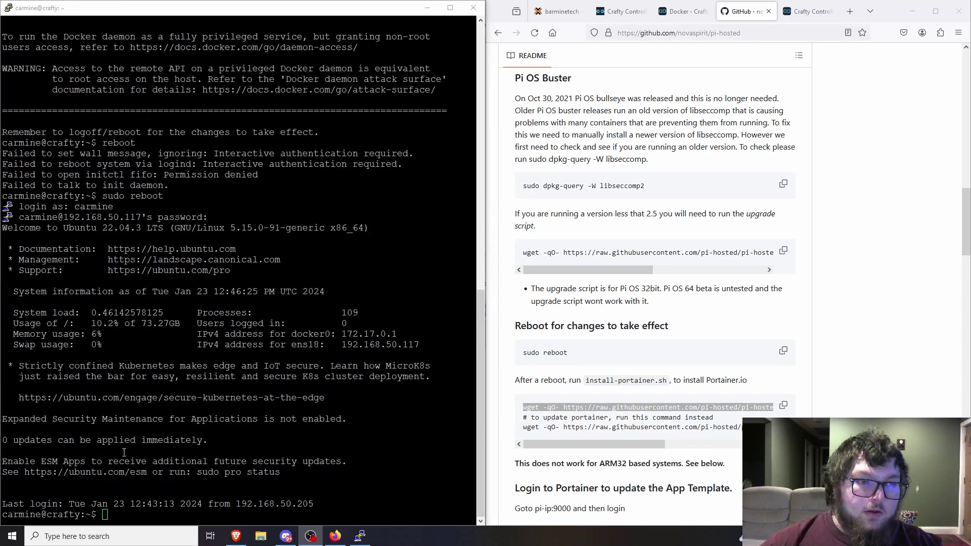
- Run the install_portainer.sh wget command with sudo, entering the sudo password
{"action": "type", "text": "sudo"}
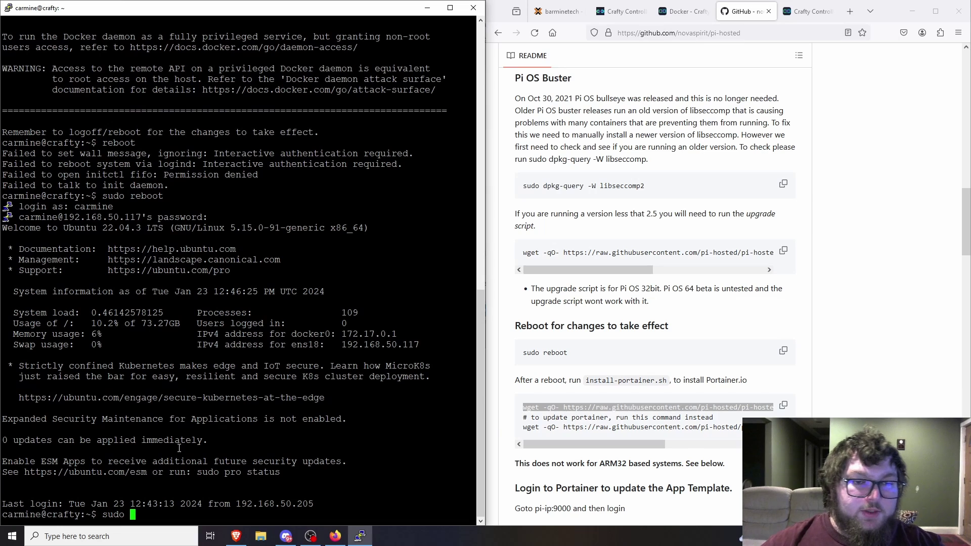
{"action": "right_click", "coordinate": [171, 451]}
{"action": "key", "text": "Return"}
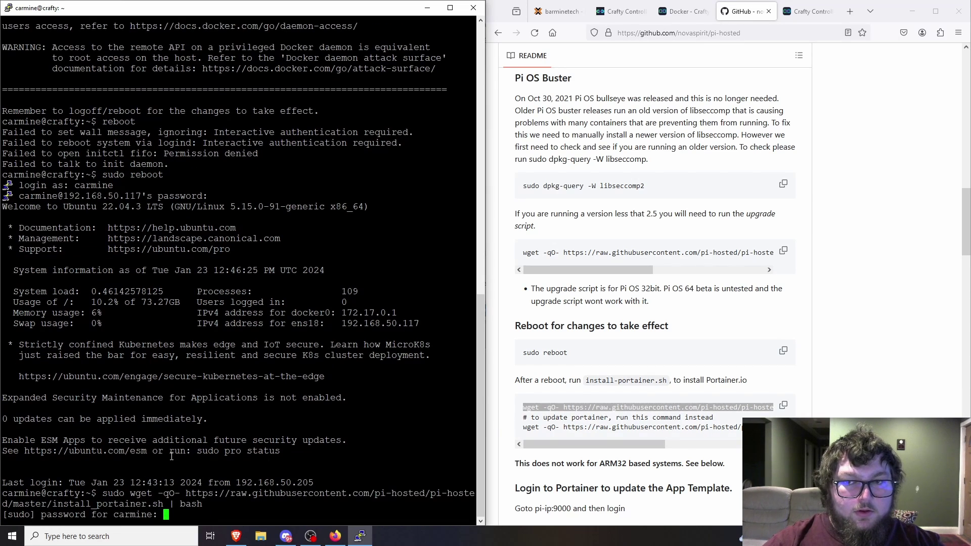
{"action": "key", "text": "Return"}
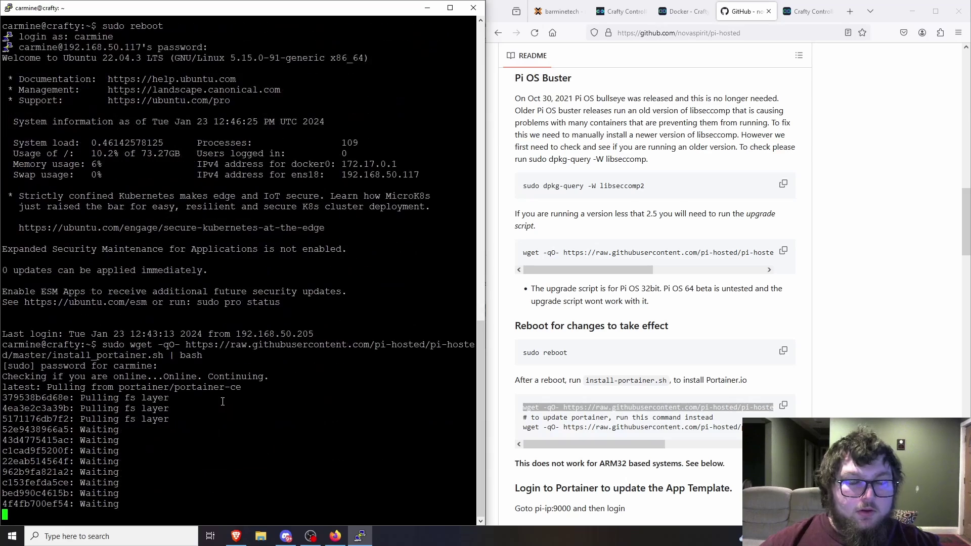
{"action": "scroll", "coordinate": [569, 376], "scroll_direction": "down", "scroll_amount": 2}
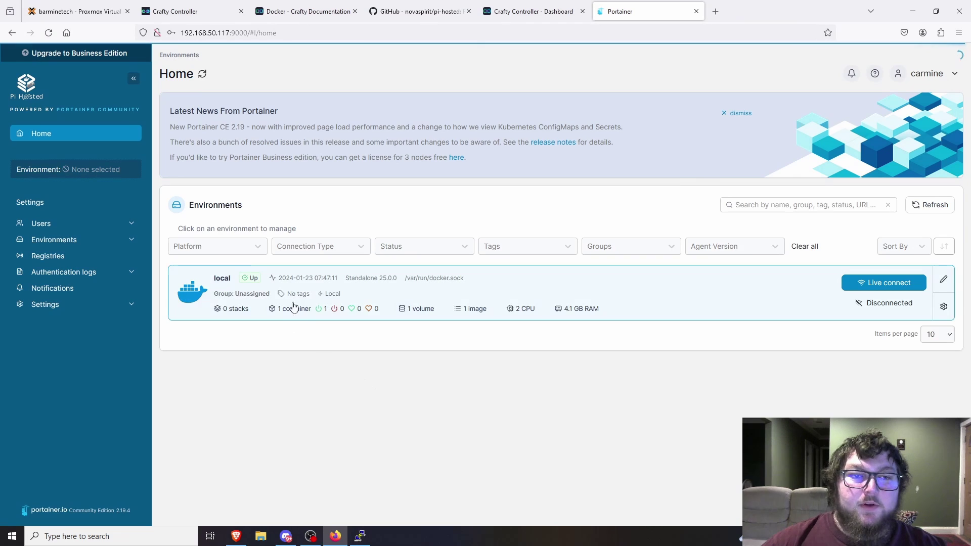
- In the local environment, start a new custom template titled crafty
{"action": "left_click", "coordinate": [281, 297]}
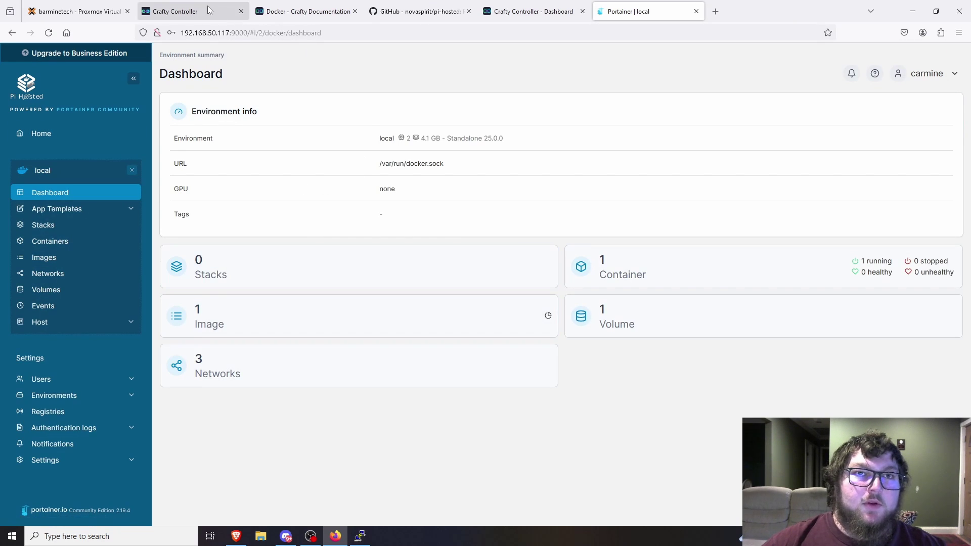
{"action": "left_click", "coordinate": [301, 11]}
{"action": "scroll", "coordinate": [376, 246], "scroll_direction": "up", "scroll_amount": 2}
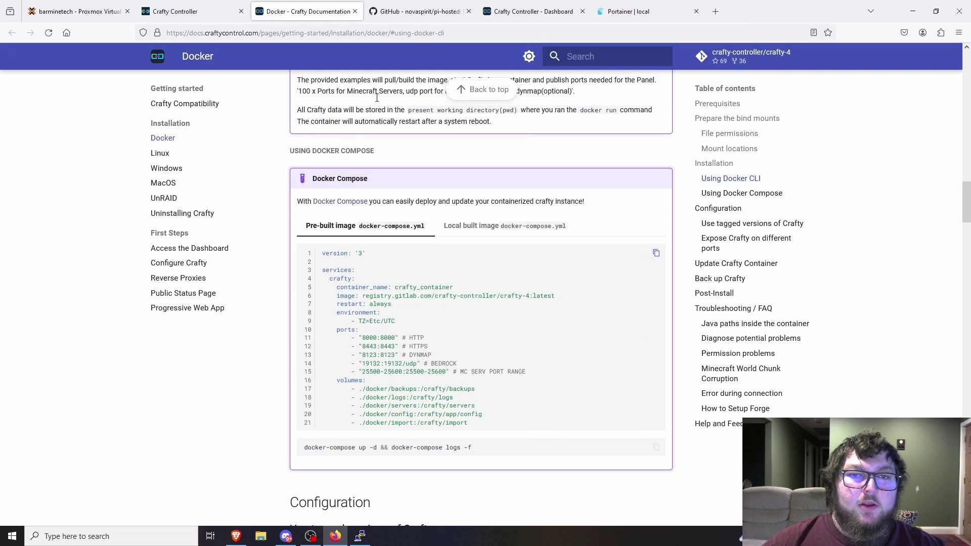
{"action": "left_click", "coordinate": [624, 11]}
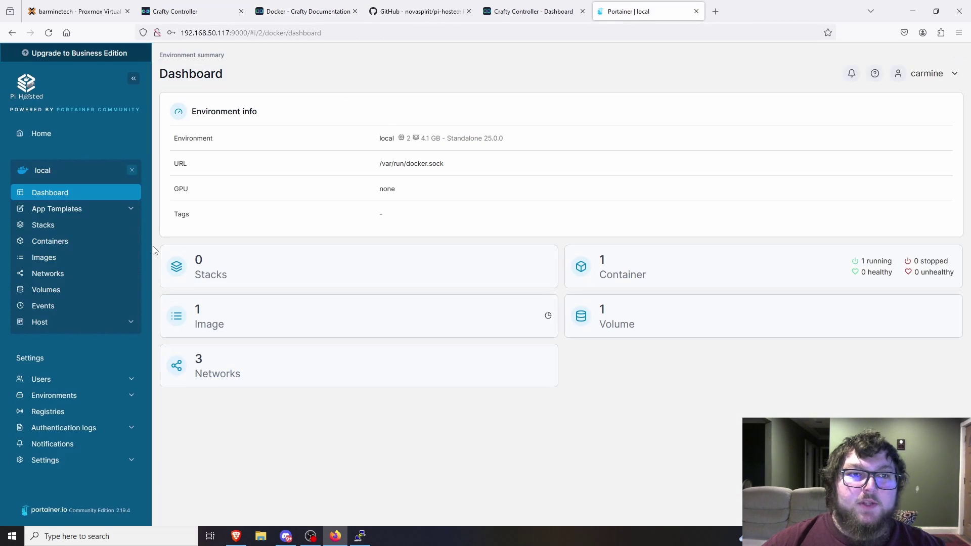
{"action": "left_click", "coordinate": [65, 209]}
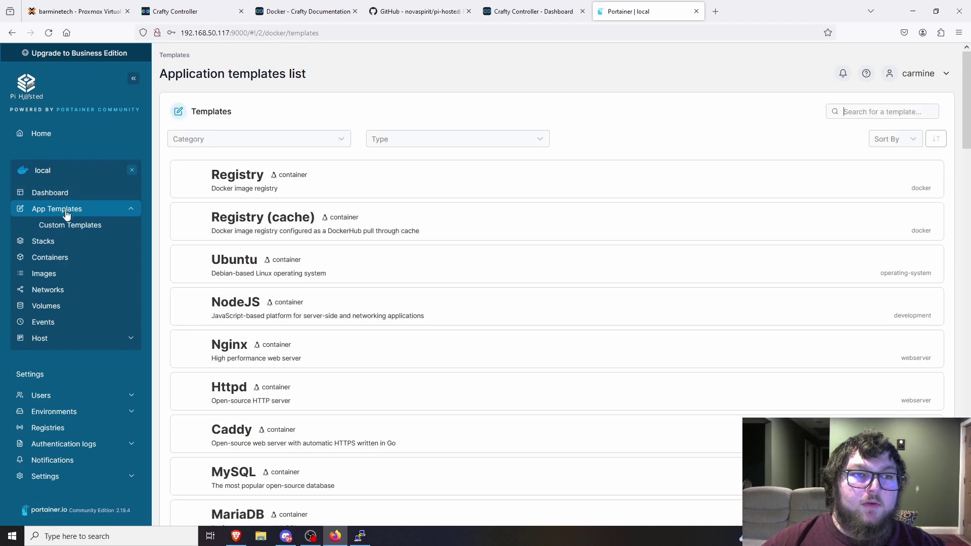
{"action": "left_click", "coordinate": [75, 229]}
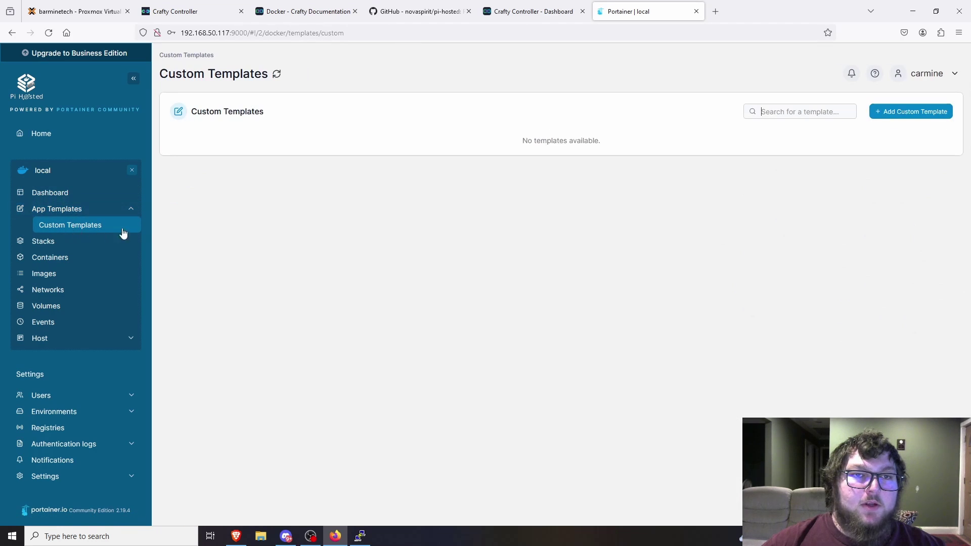
{"action": "left_click", "coordinate": [913, 121]}
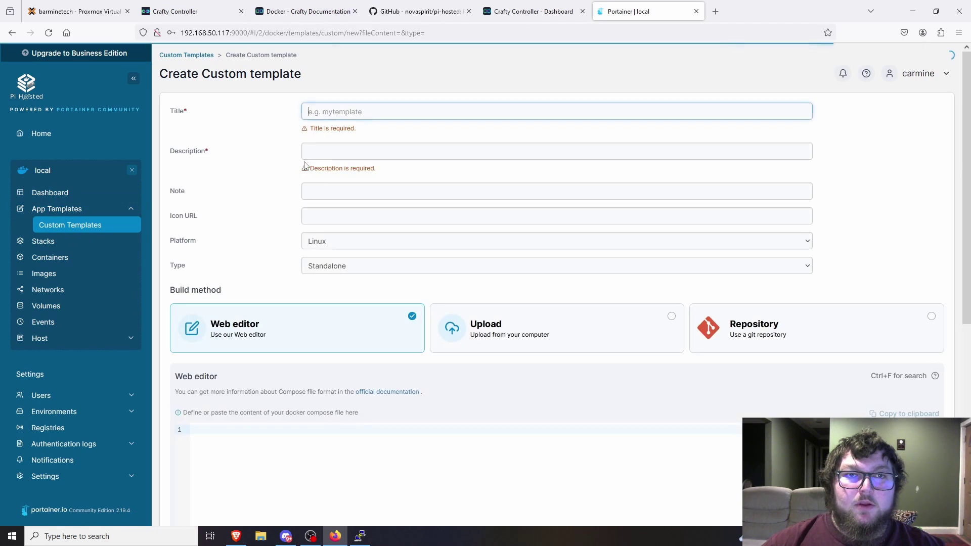
{"action": "type", "text": "craf"}
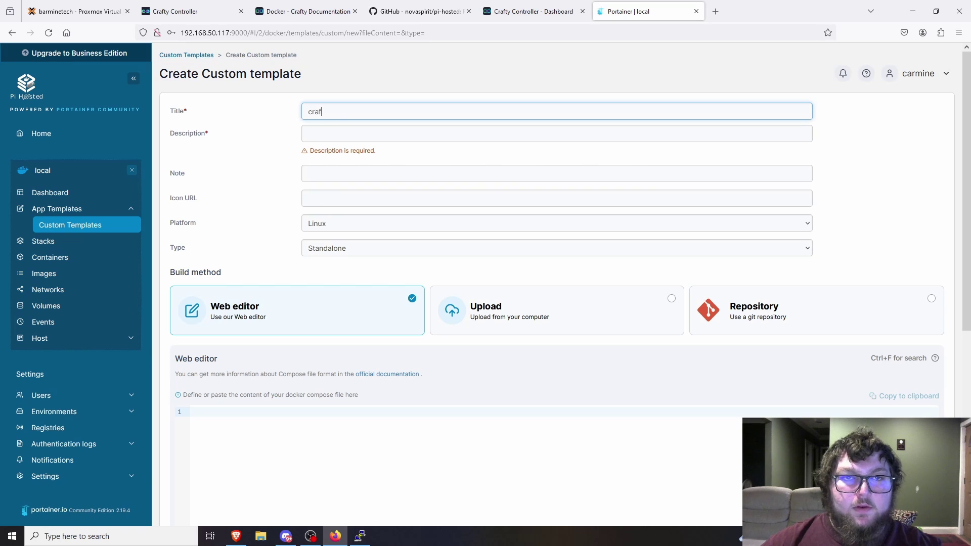
{"action": "type", "text": "cra"}
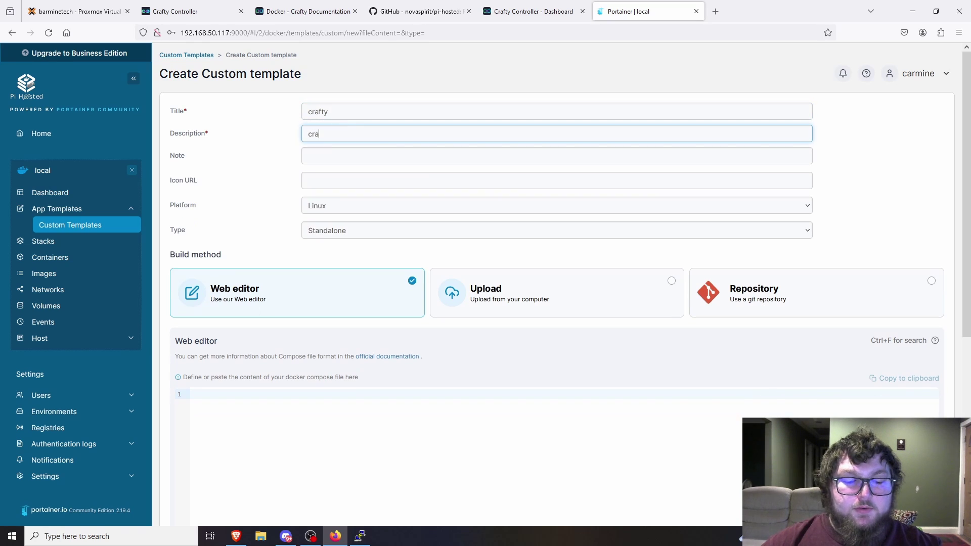
{"action": "type", "text": "fty"}
- Paste the Crafty docker compose file into the editor and create the template
{"action": "left_click", "coordinate": [302, 421]}
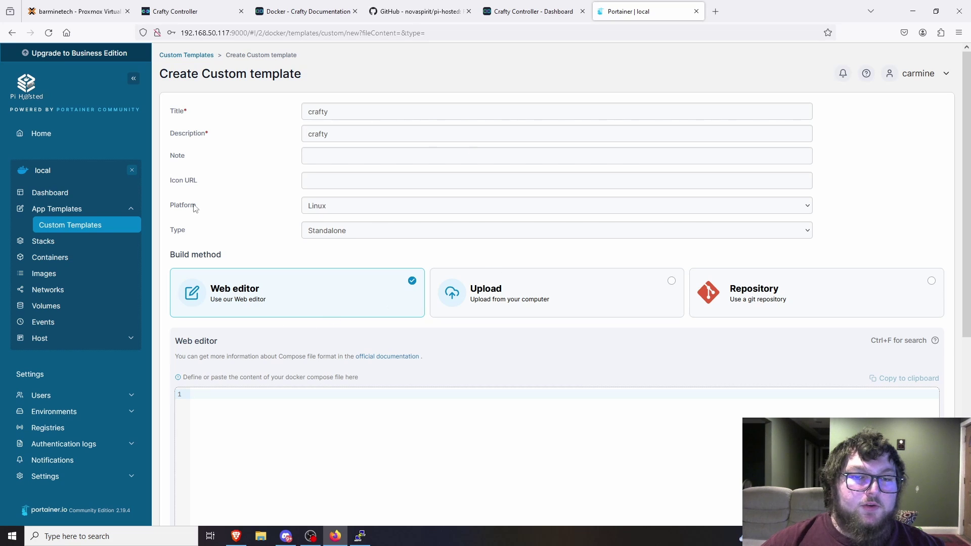
{"action": "scroll", "coordinate": [485, 247], "scroll_direction": "down", "scroll_amount": 4}
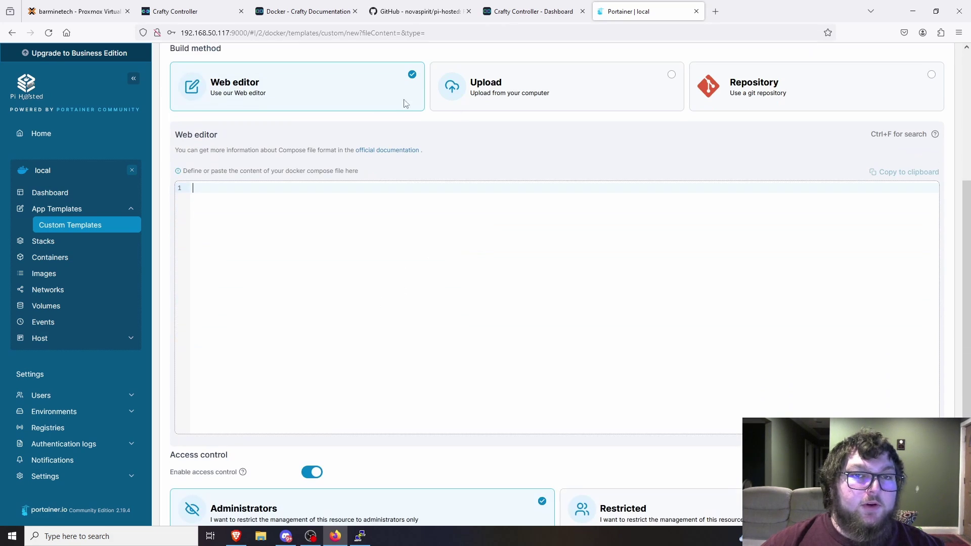
{"action": "scroll", "coordinate": [405, 103], "scroll_direction": "up", "scroll_amount": 3}
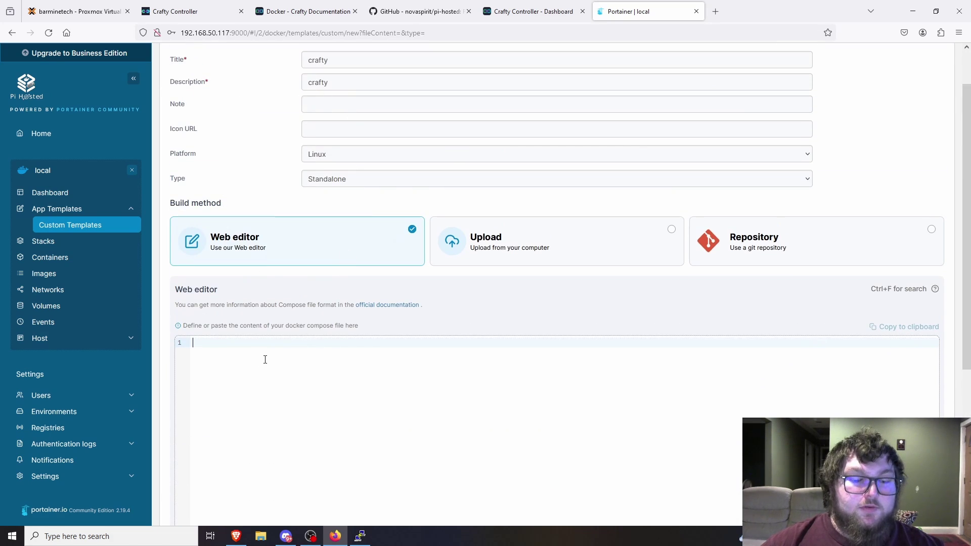
{"action": "key", "text": "ctrl+v"}
{"action": "scroll", "coordinate": [247, 225], "scroll_direction": "down", "scroll_amount": 3}
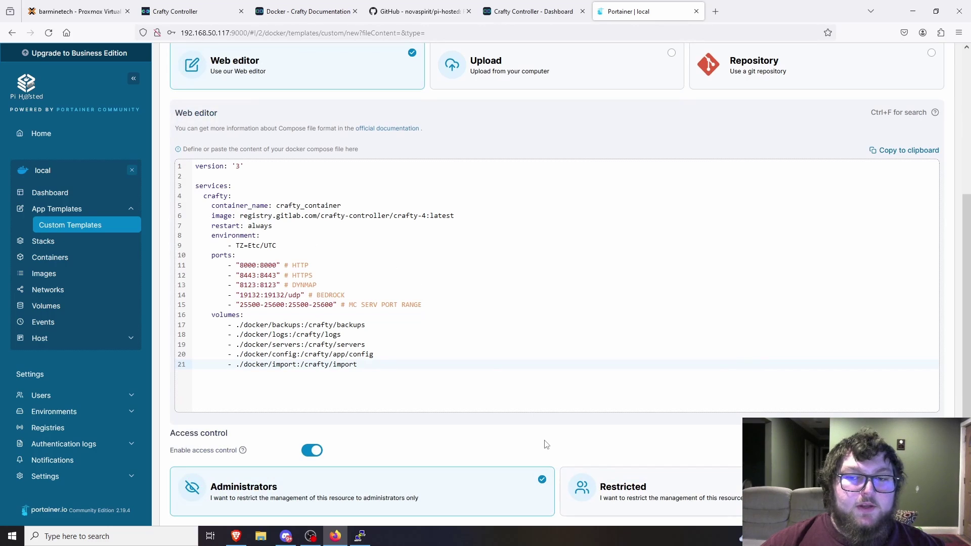
{"action": "scroll", "coordinate": [546, 445], "scroll_direction": "down", "scroll_amount": 2}
{"action": "left_click", "coordinate": [215, 492]}
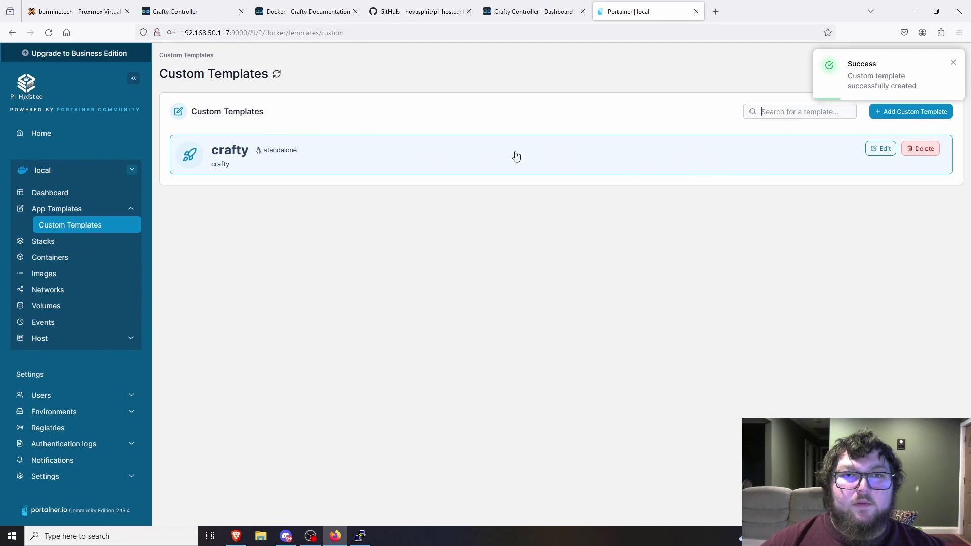
- Deploy the crafty custom template as a stack
{"action": "left_click", "coordinate": [368, 153]}
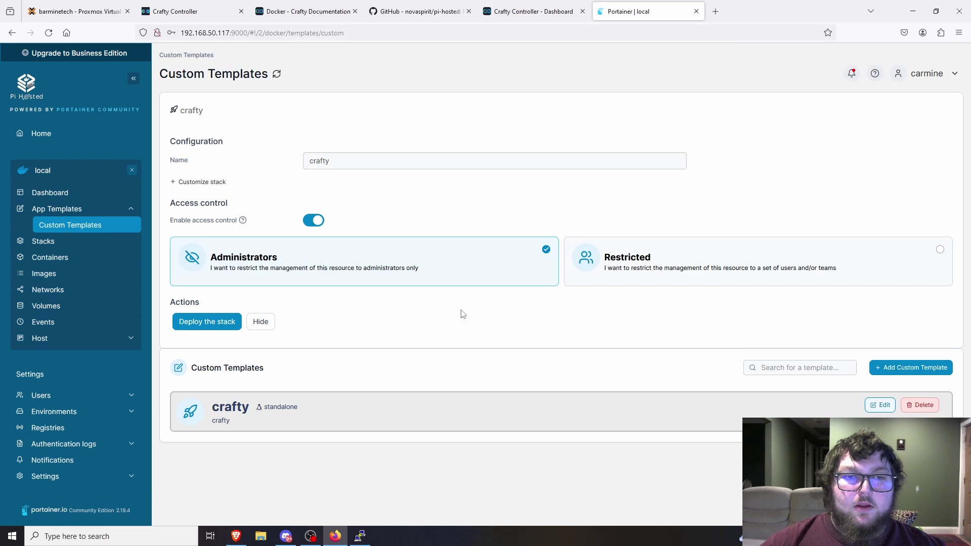
{"action": "left_click", "coordinate": [200, 326]}
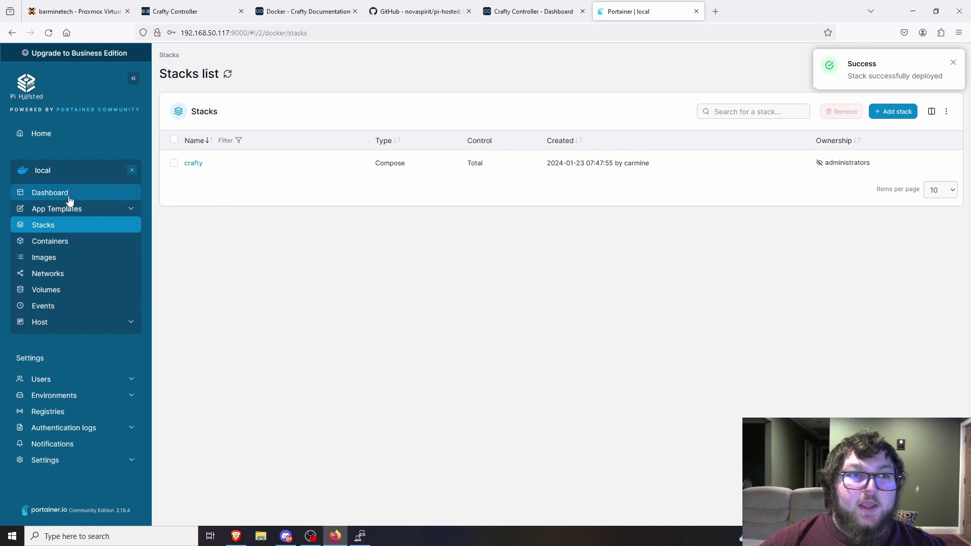
- Open crafty_container's logs from the Containers list and scroll to the ready message
{"action": "left_click", "coordinate": [56, 246]}
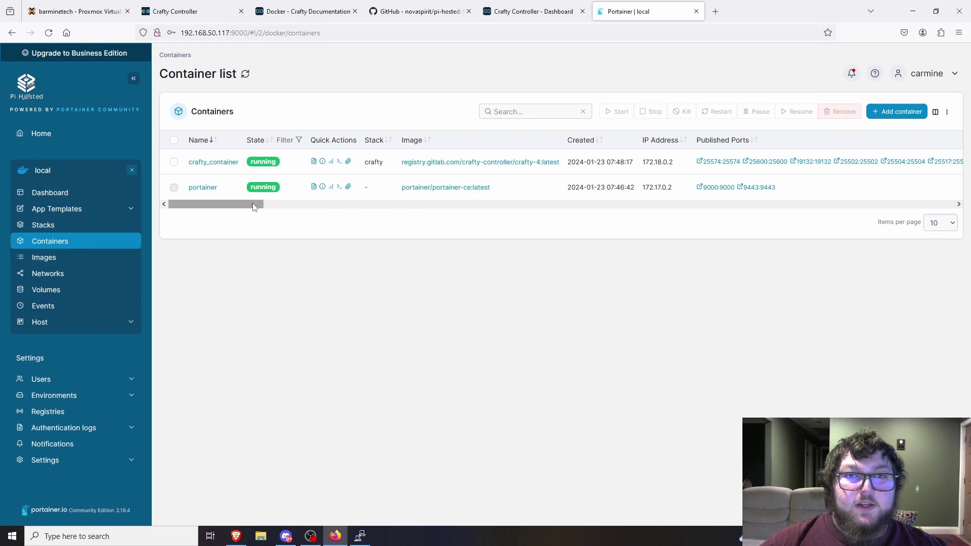
{"action": "mouse_move", "coordinate": [256, 206]}
{"action": "left_mouse_down"}
{"action": "mouse_move", "coordinate": [660, 210]}
{"action": "mouse_move", "coordinate": [251, 208]}
{"action": "left_mouse_up"}
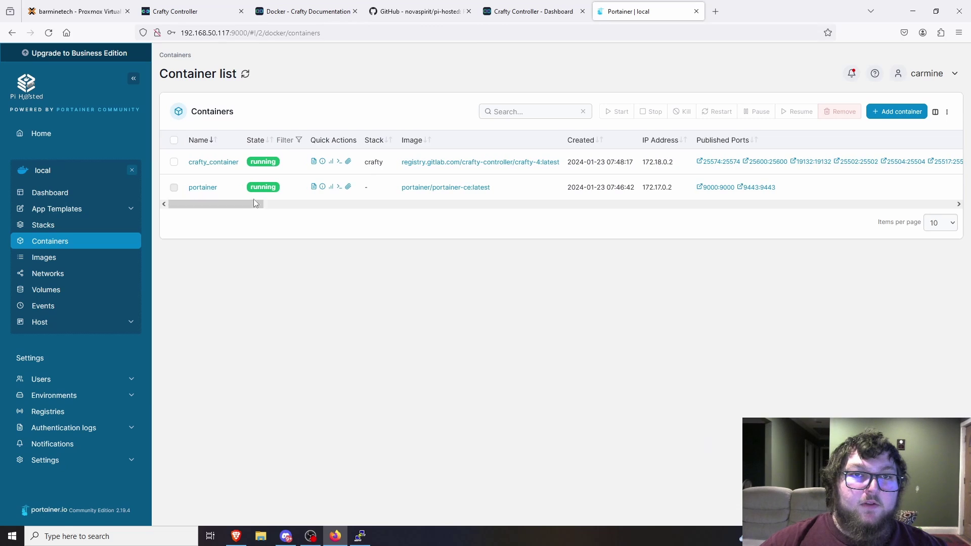
{"action": "left_click", "coordinate": [316, 168]}
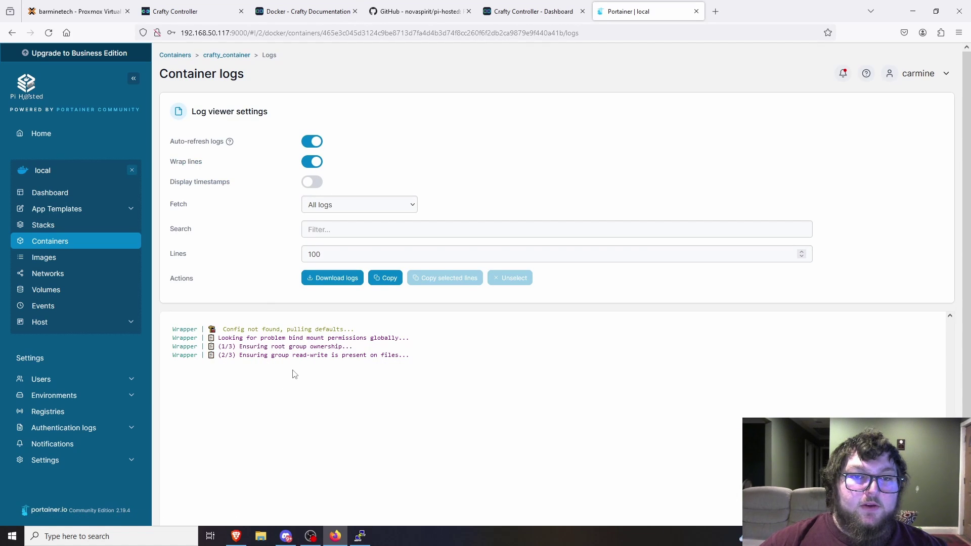
{"action": "scroll", "coordinate": [292, 369], "scroll_direction": "down", "scroll_amount": 1}
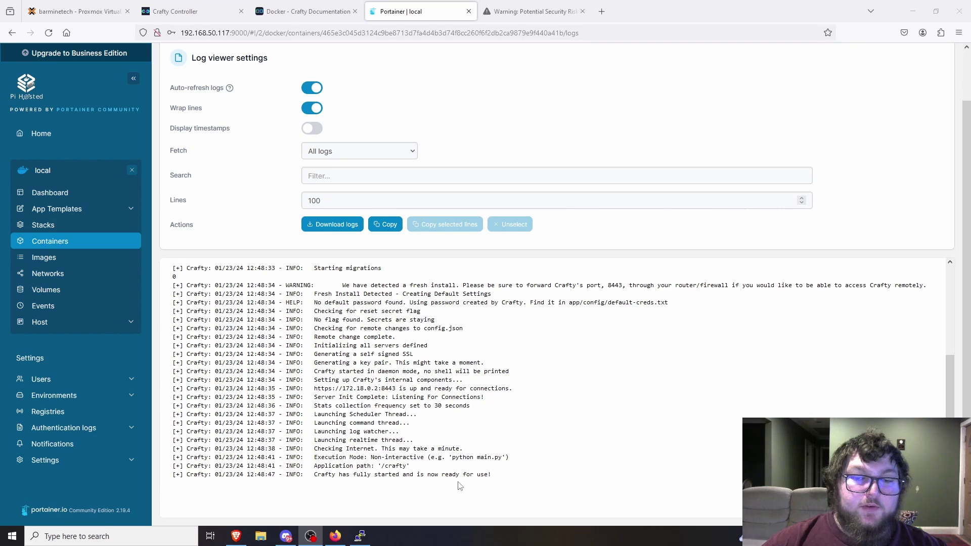
{"action": "left_click", "coordinate": [528, 13]}
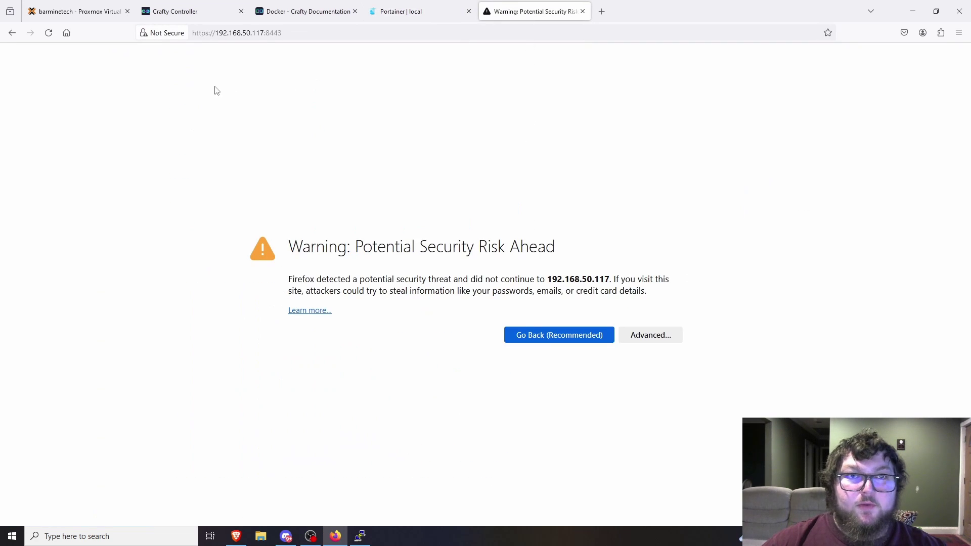
{"action": "left_click", "coordinate": [227, 33]}
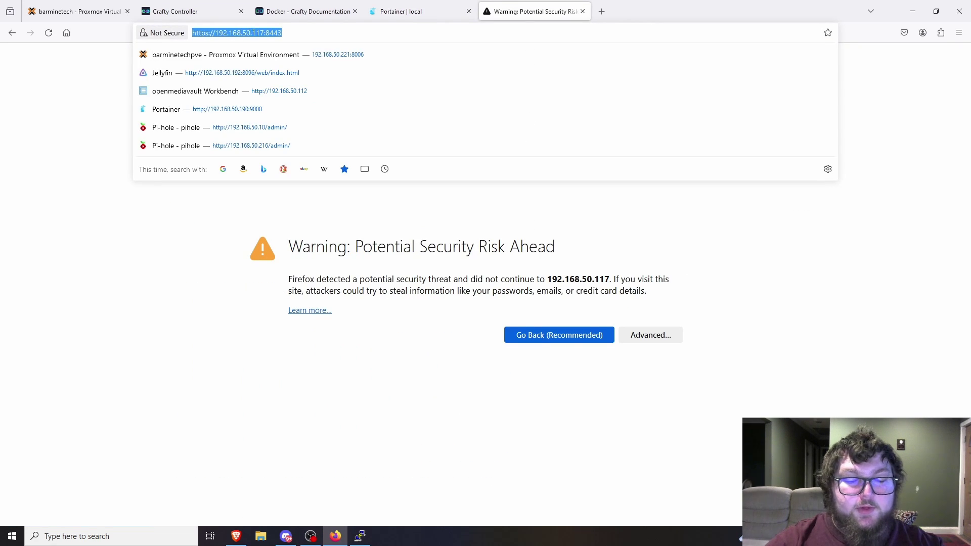
{"action": "type", "text": "https:"}
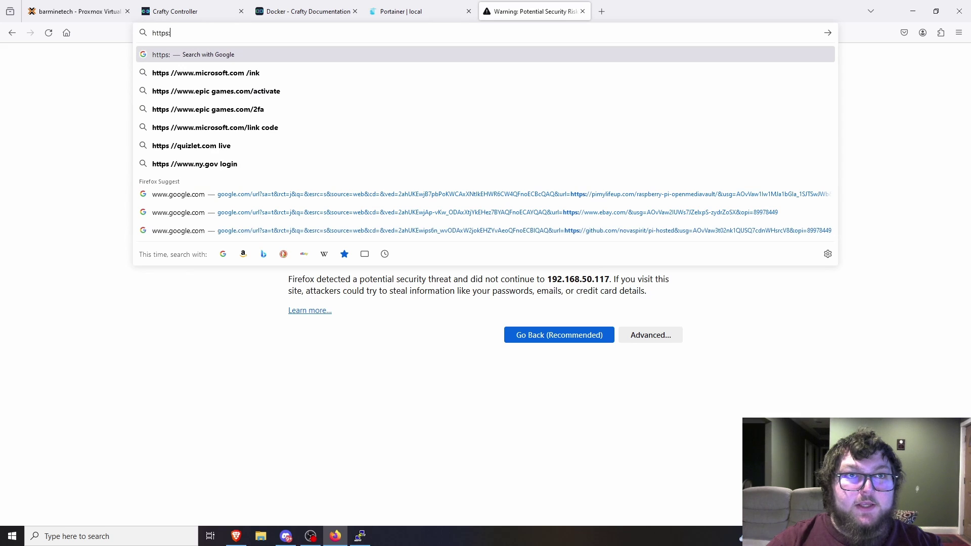
{"action": "type", "text": "//192.168"}
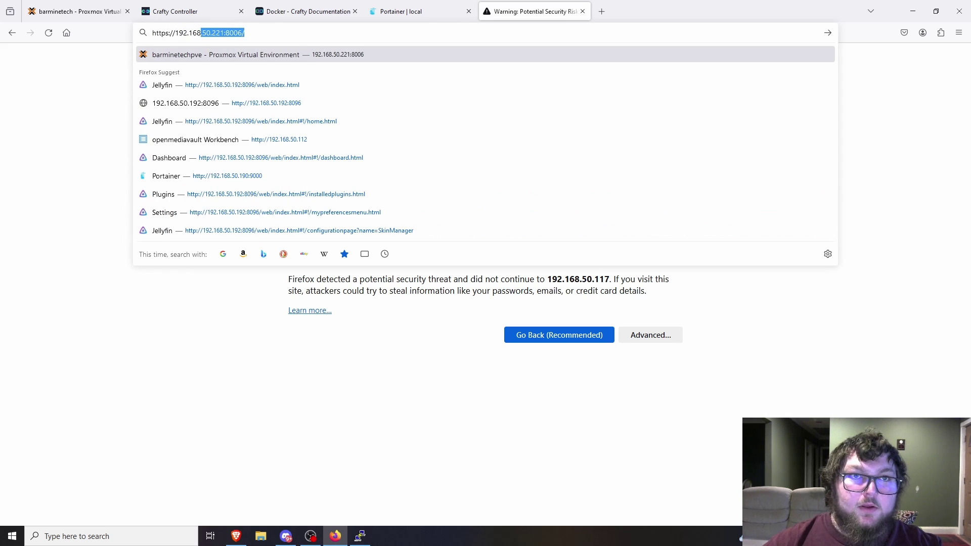
{"action": "type", "text": ".114"}
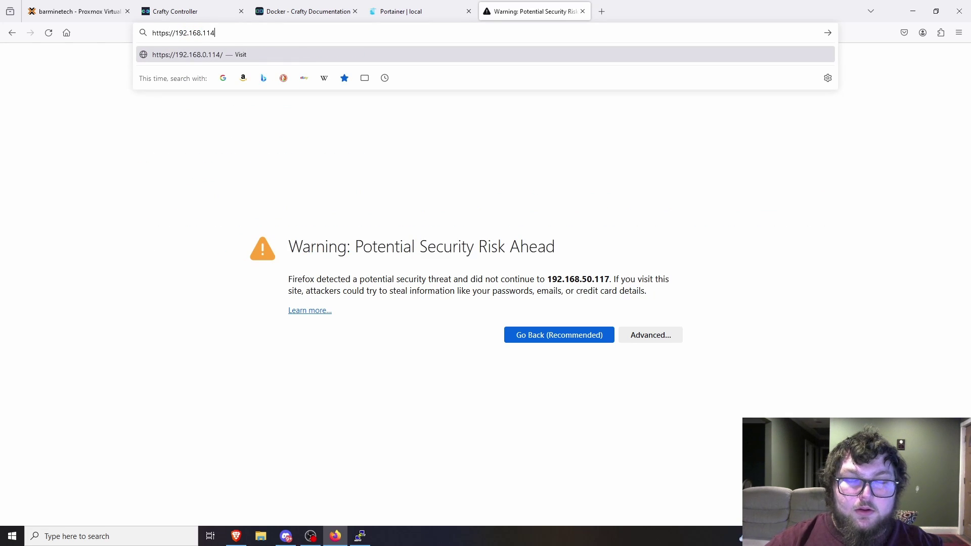
{"action": "type", "text": ":9443"}
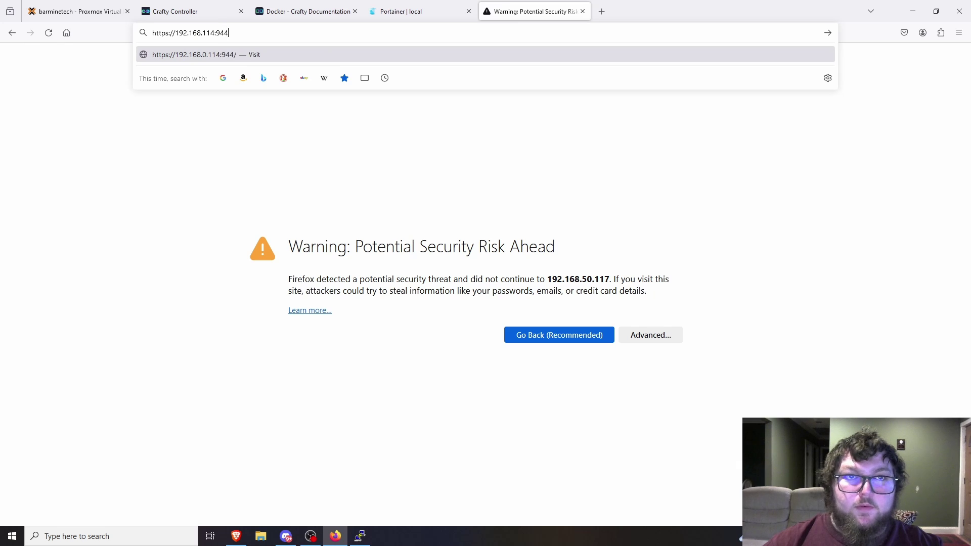
{"action": "key", "text": "BackSpace"}
{"action": "key", "text": "BackSpace"}
{"action": "key", "text": "BackSpace"}
{"action": "key", "text": "BackSpace"}
{"action": "key", "text": "BackSpace"}
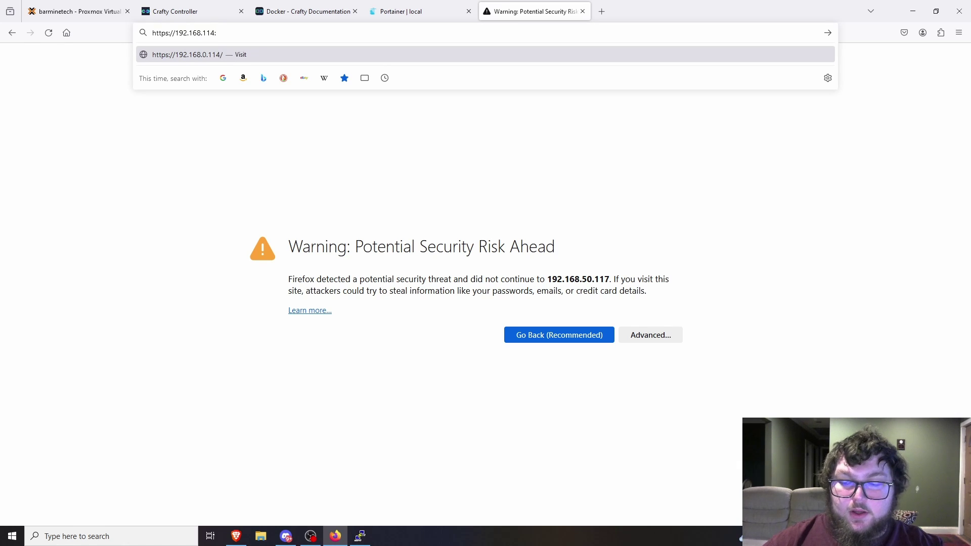
{"action": "type", "text": ":94"}
{"action": "key", "text": "BackSpace"}
{"action": "key", "text": "BackSpace"}
{"action": "type", "text": "8443"}
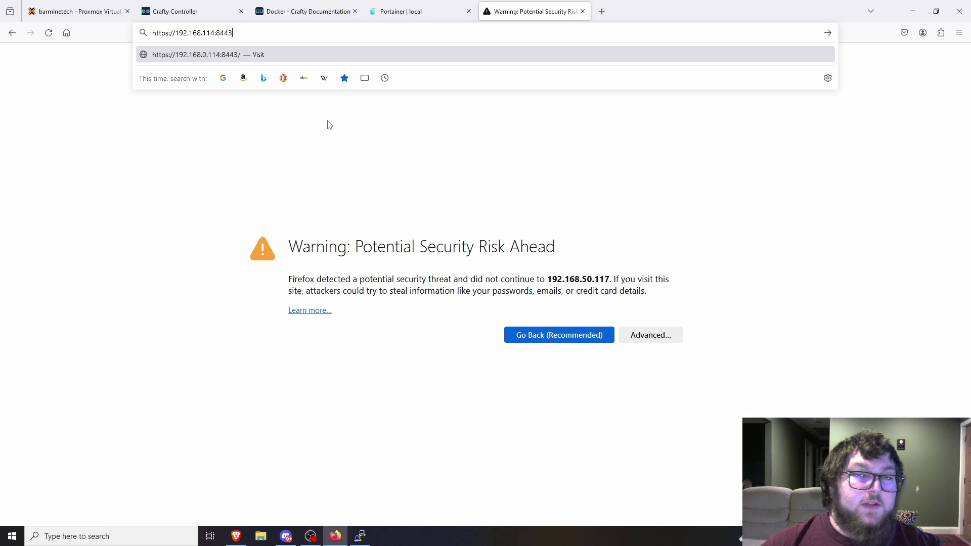
{"action": "key", "text": "Return"}
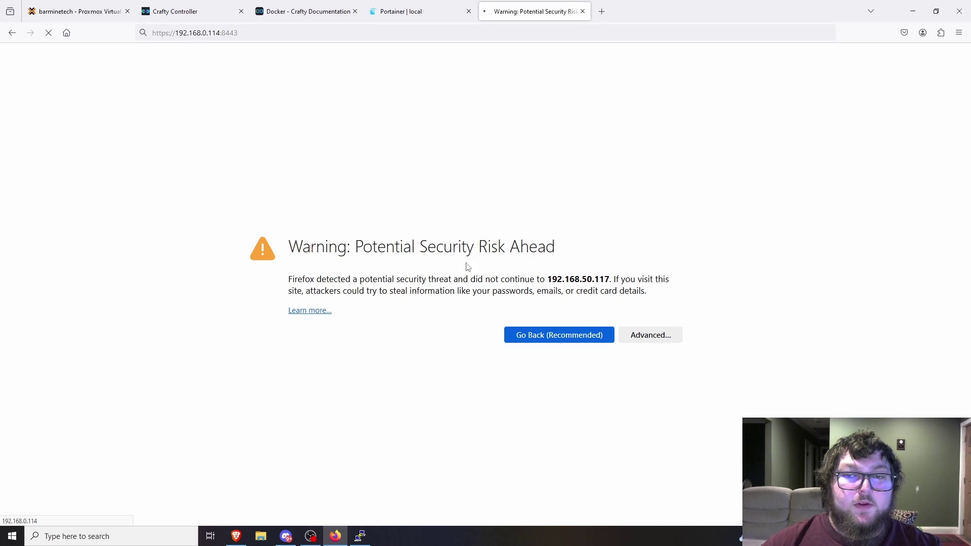
{"action": "left_click", "coordinate": [653, 338]}
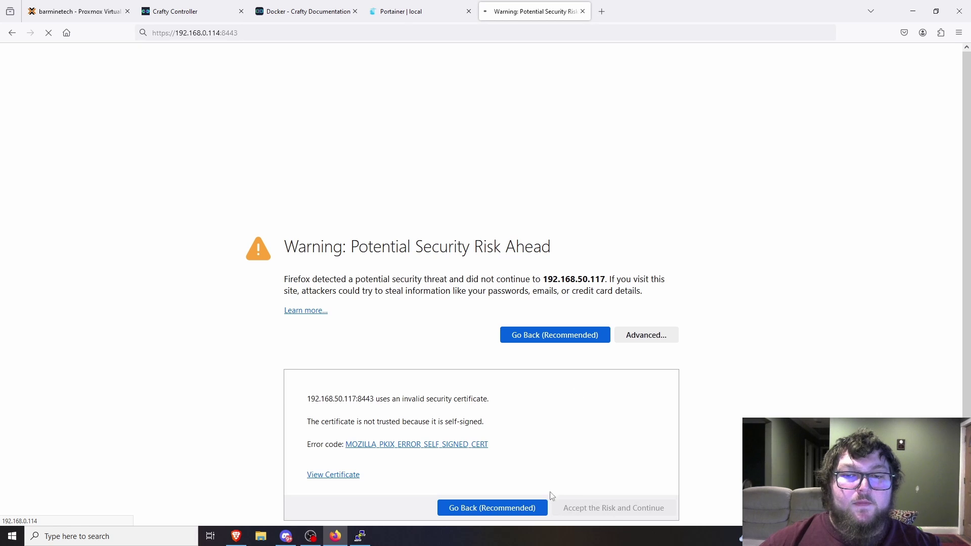
{"action": "left_click", "coordinate": [623, 513]}
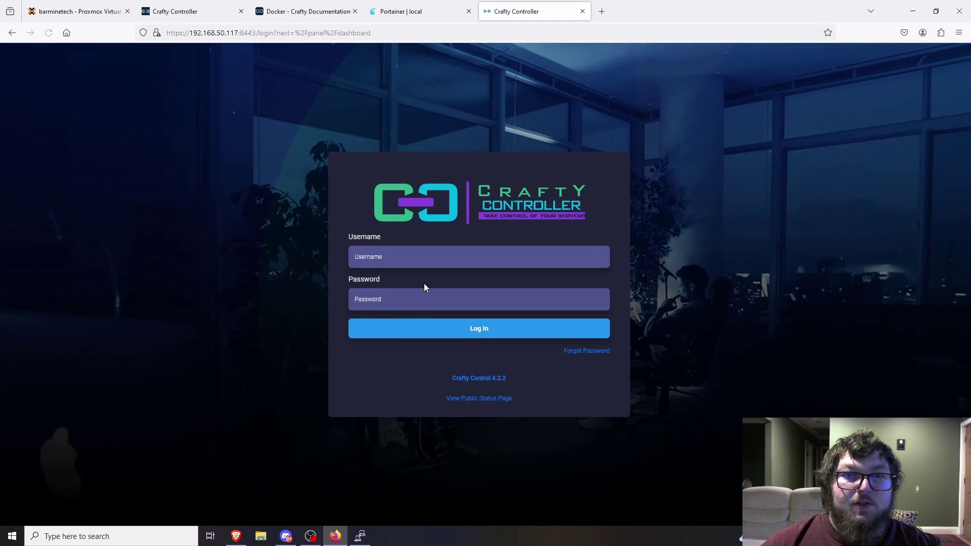
- Try logging in as admin with a password, then decline Firefox's save-login prompt
{"action": "left_click", "coordinate": [422, 257]}
{"action": "type", "text": "admin"}
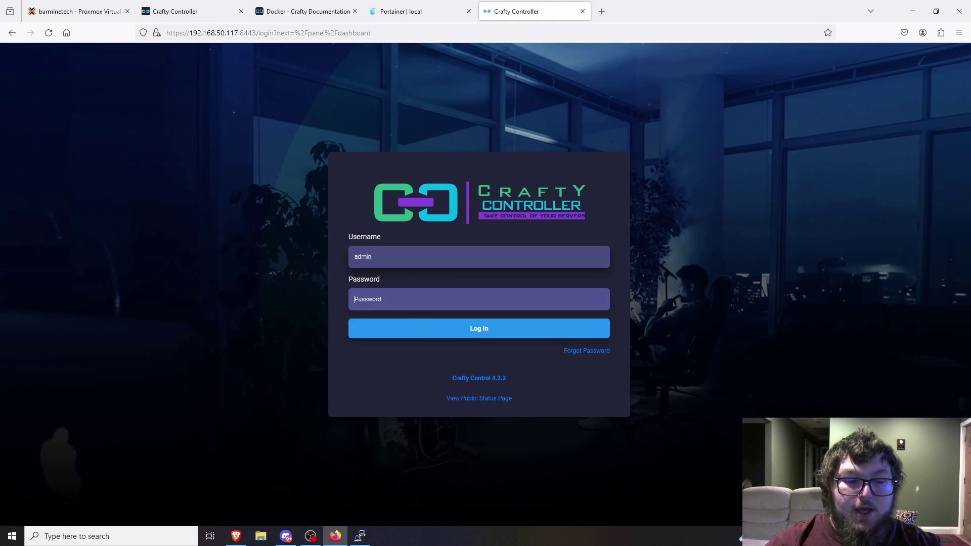
{"action": "type", "text": "••••••"}
{"action": "key", "text": "Return"}
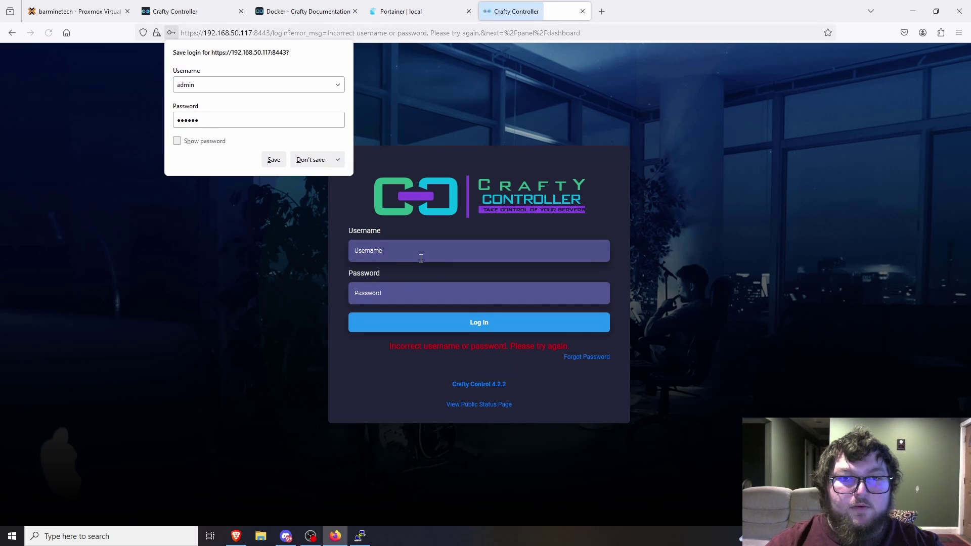
{"action": "left_click", "coordinate": [310, 161]}
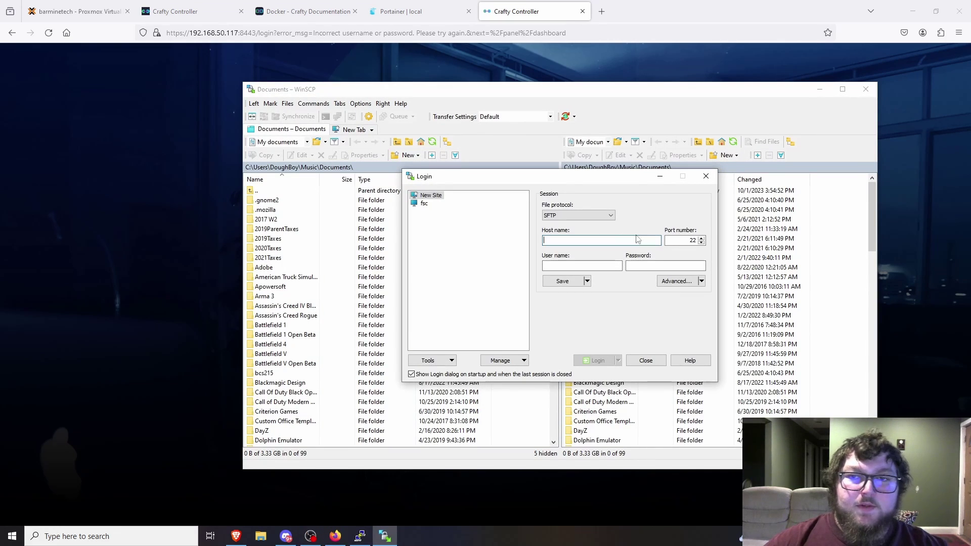
- Log in to 192.168.50.114 over SFTP with the server account's user name and password
{"action": "type", "text": "192.168."}
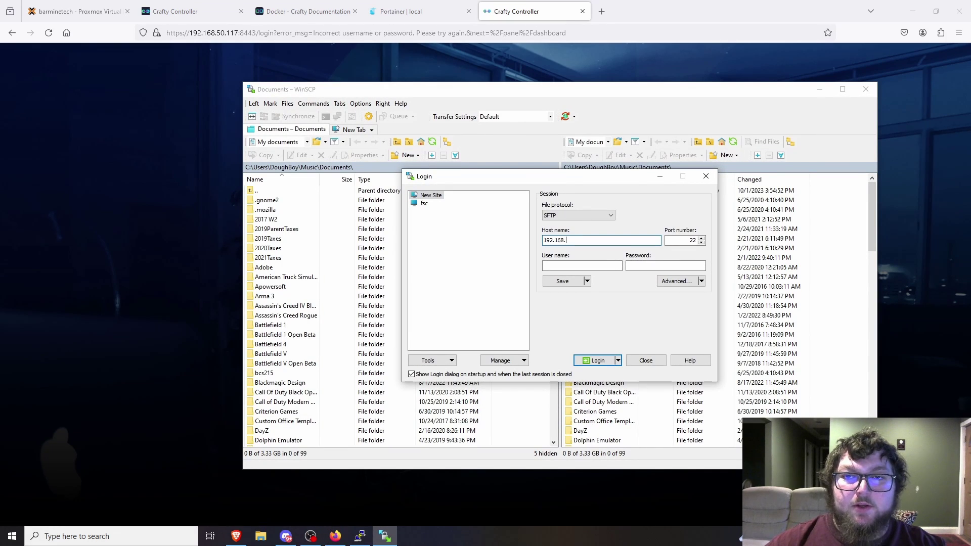
{"action": "type", "text": "50.114"}
{"action": "key", "text": "Tab"}
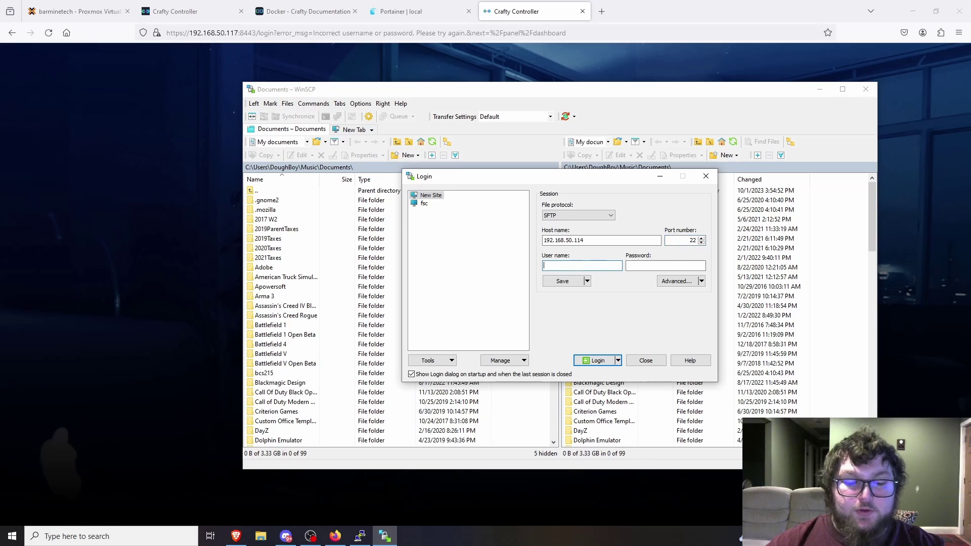
{"action": "key", "text": "Tab"}
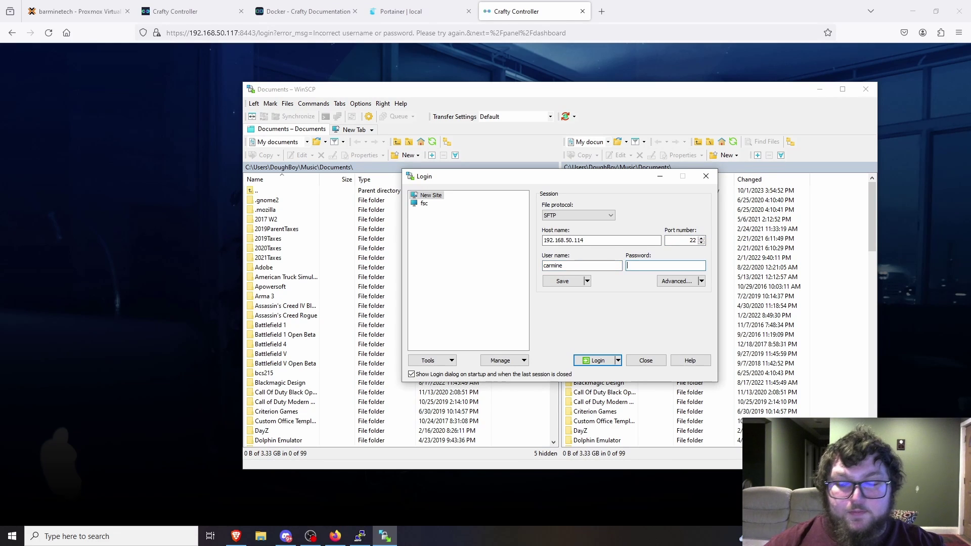
{"action": "type", "text": "•••"}
{"action": "key", "text": "BackSpace"}
{"action": "key", "text": "BackSpace"}
{"action": "key", "text": "BackSpace"}
{"action": "key", "text": "BackSpace"}
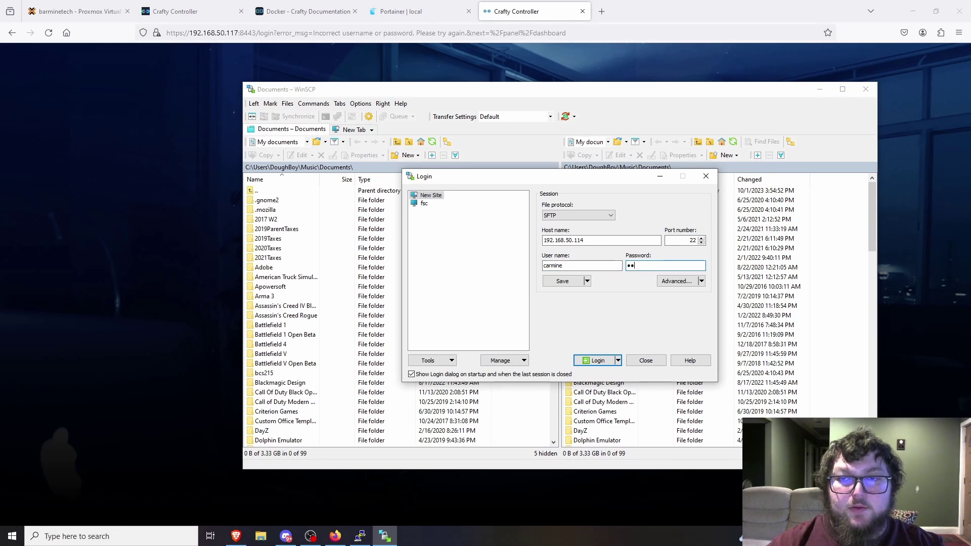
{"action": "type", "text": "••"}
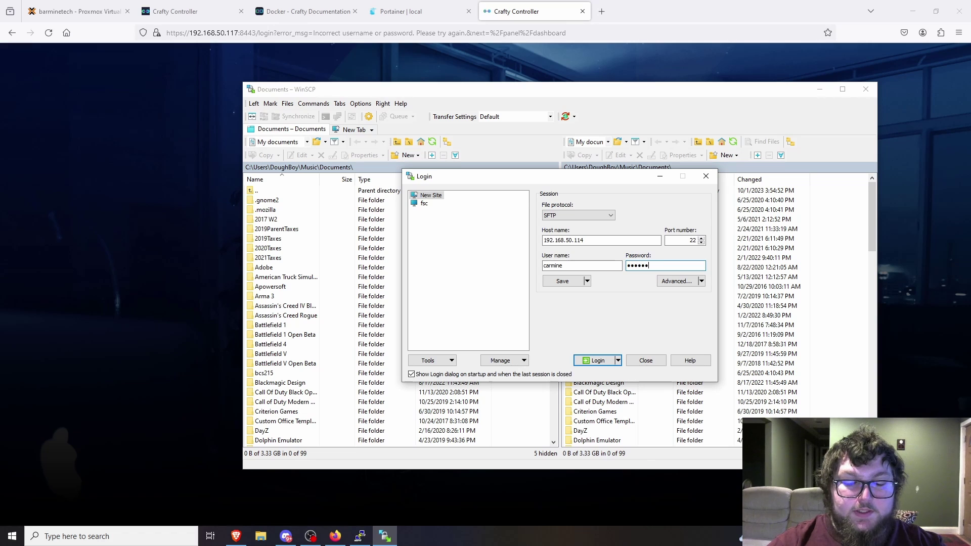
{"action": "key", "text": "Return"}
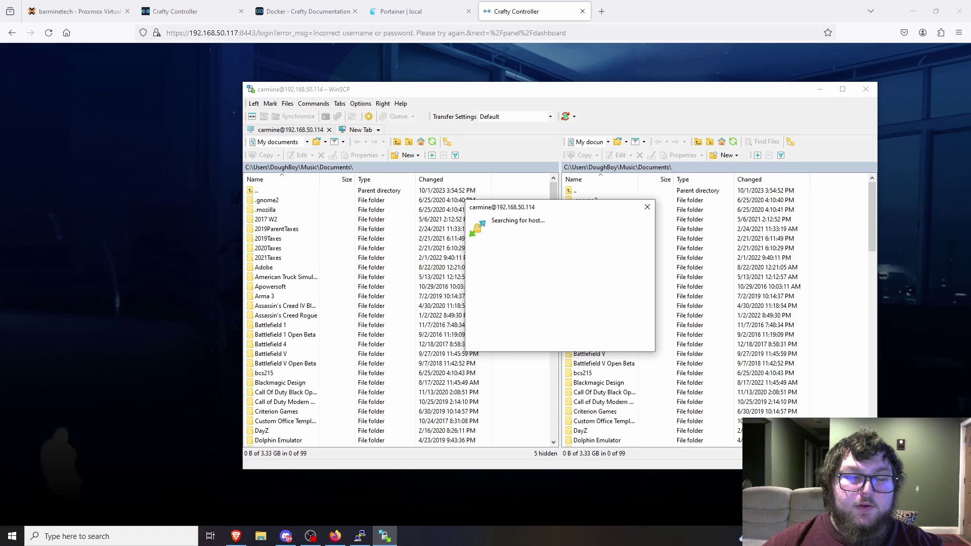
- Navigate from the home folder up to root and into /data/compose/1/docker/config
{"action": "left_click_drag", "start_coordinate": [590, 91], "coordinate": [494, 79]}
{"action": "double_click", "coordinate": [477, 178]}
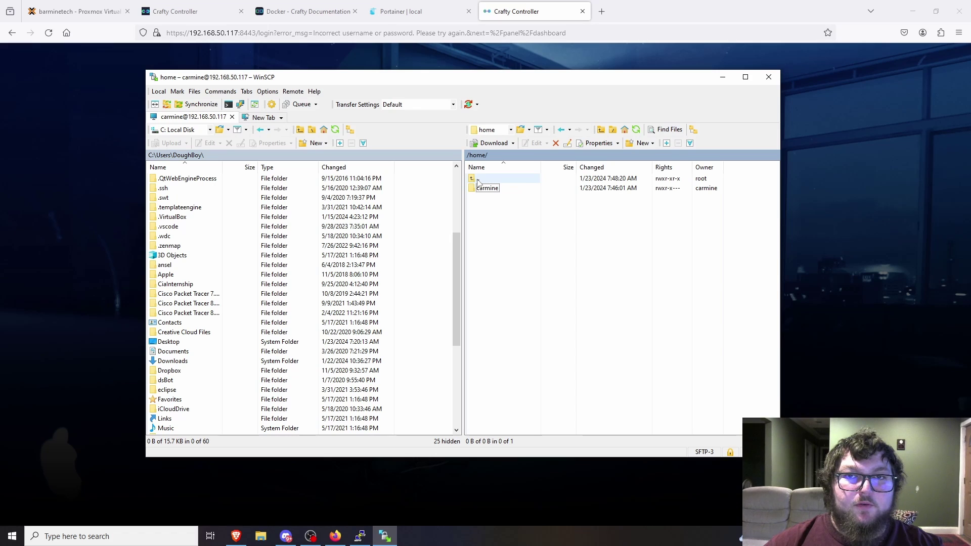
{"action": "double_click", "coordinate": [479, 182]}
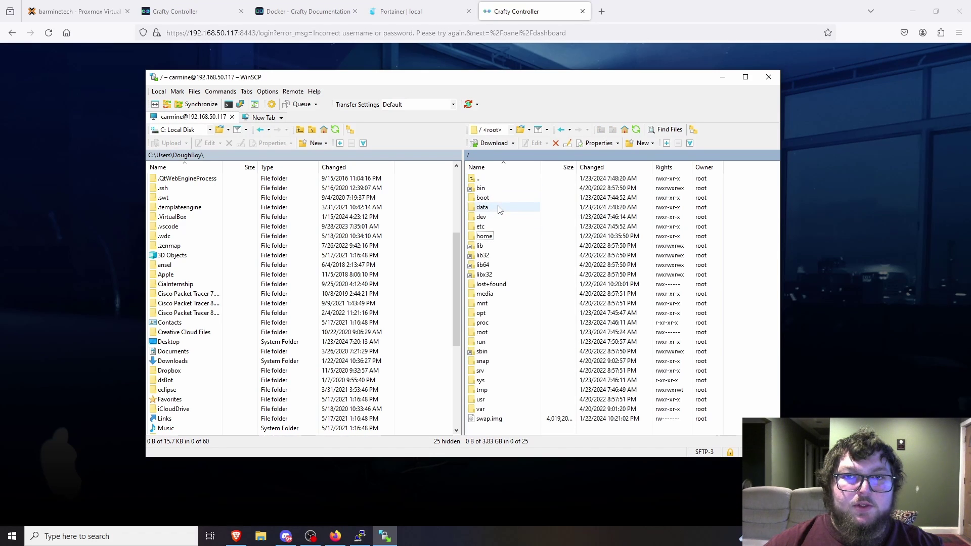
{"action": "double_click", "coordinate": [499, 207]}
{"action": "double_click", "coordinate": [501, 187]}
{"action": "double_click", "coordinate": [496, 191]}
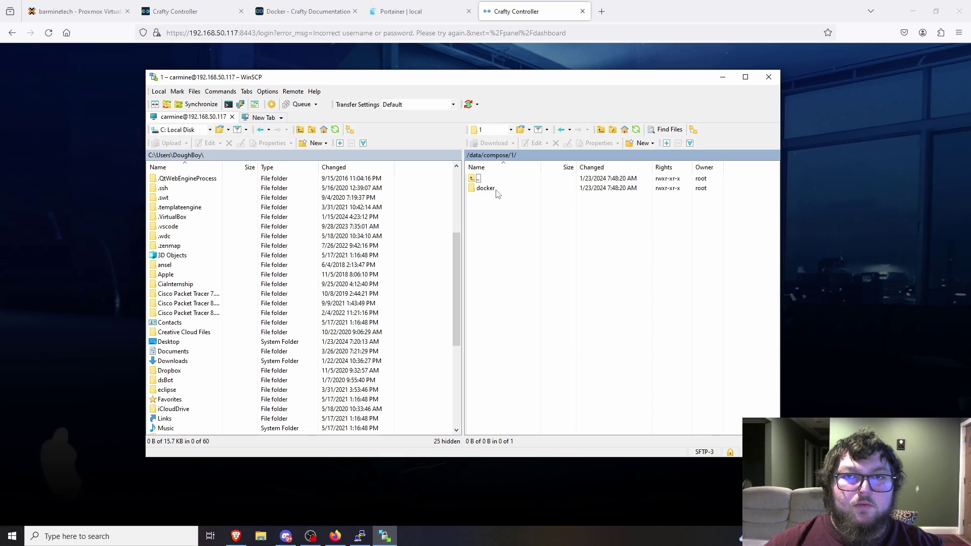
{"action": "double_click", "coordinate": [496, 191]}
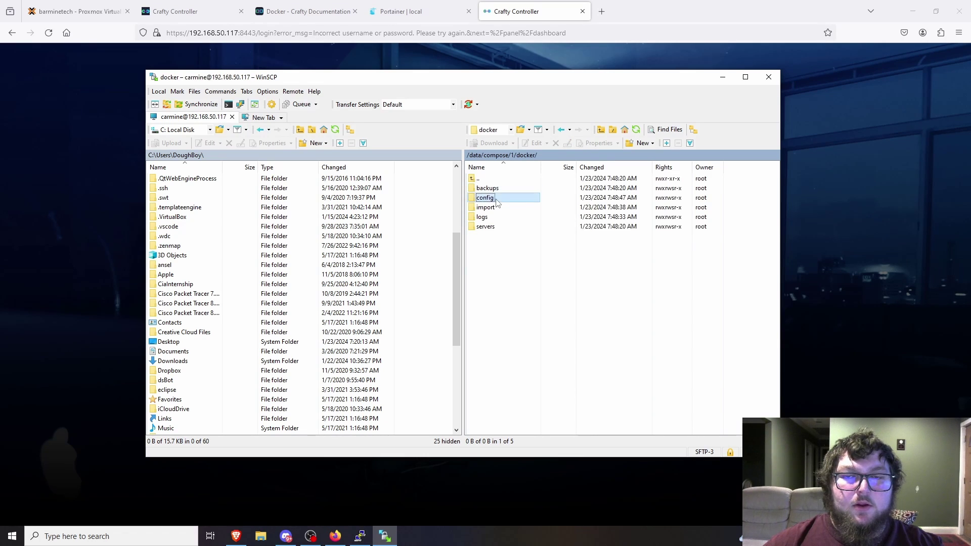
{"action": "double_click", "coordinate": [497, 200]}
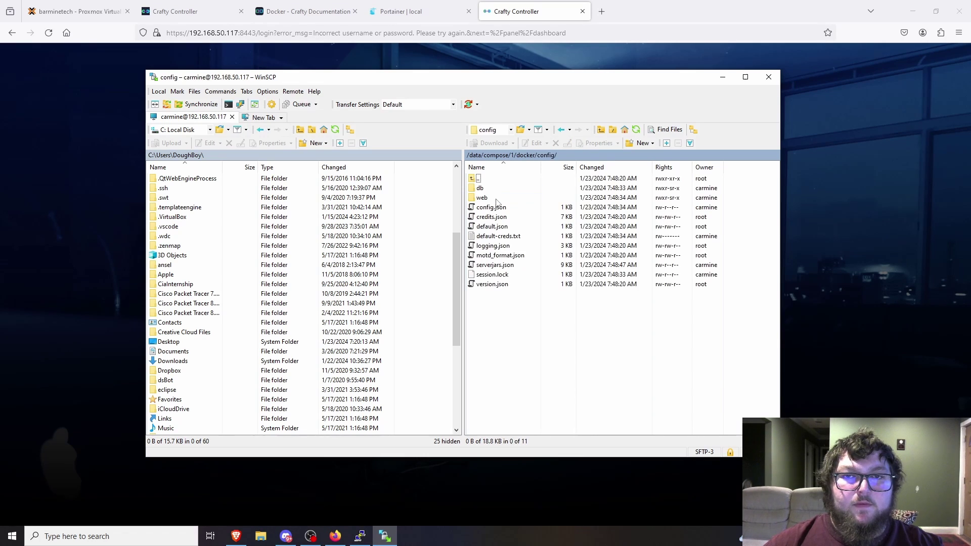
- Open default-creds.txt, copy the admin password, and return to the Crafty login page
{"action": "double_click", "coordinate": [500, 236]}
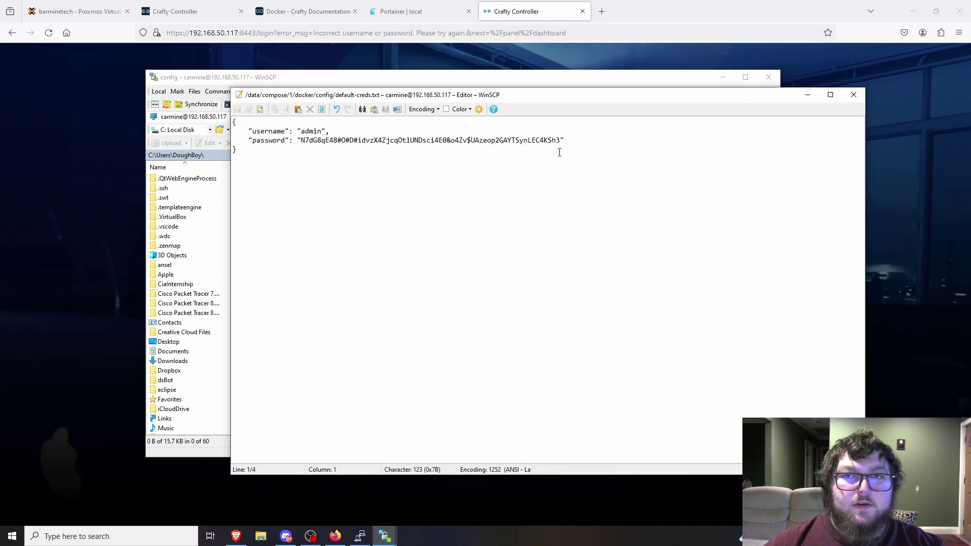
{"action": "left_click_drag", "start_coordinate": [561, 141], "coordinate": [304, 147]}
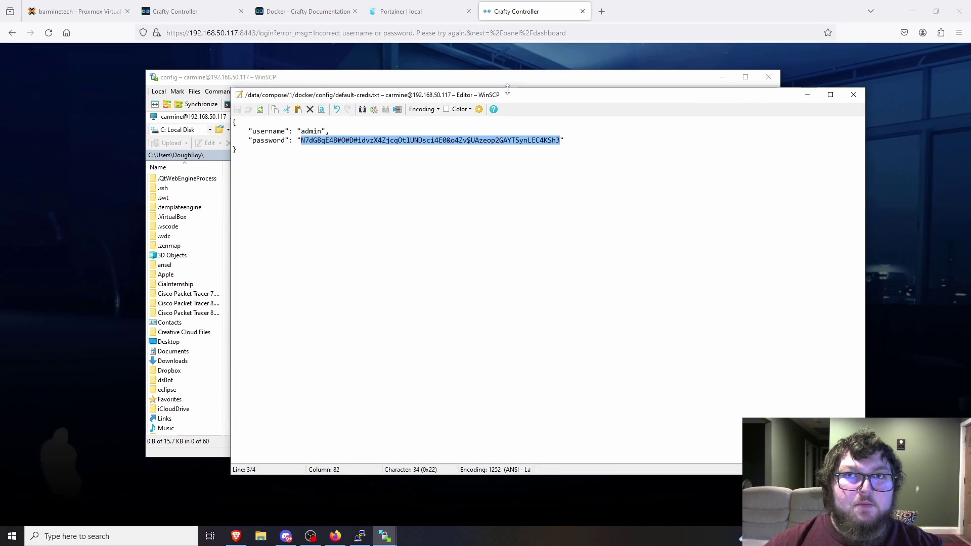
{"action": "left_click", "coordinate": [510, 20]}
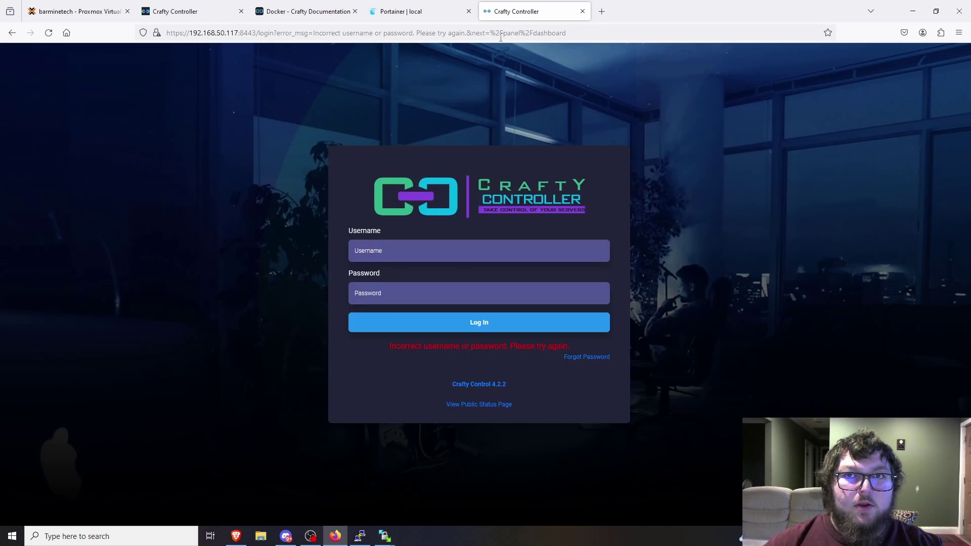
- Sign in to Crafty as admin with the pasted default password
{"action": "left_click", "coordinate": [439, 250]}
{"action": "type", "text": "admin"}
{"action": "key", "text": "Tab"}
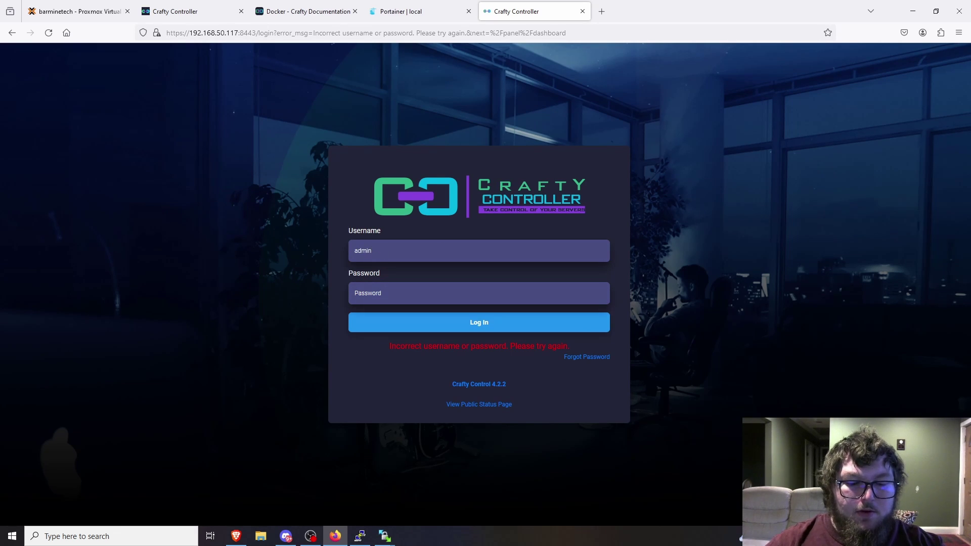
{"action": "key", "text": "ctrl+v"}
{"action": "key", "text": "Return"}
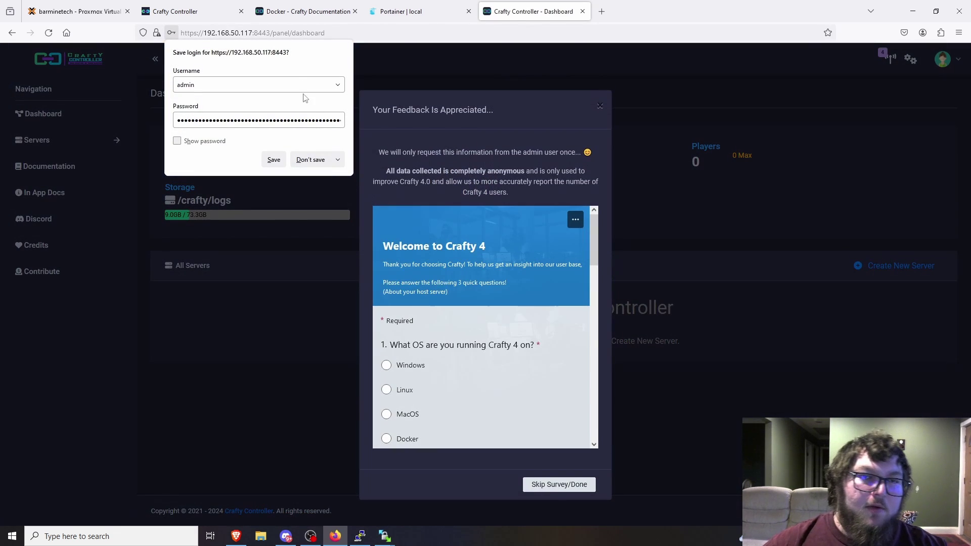
- Skip the survey and open the admin user's password change under Crafty configuration
{"action": "left_click", "coordinate": [310, 161]}
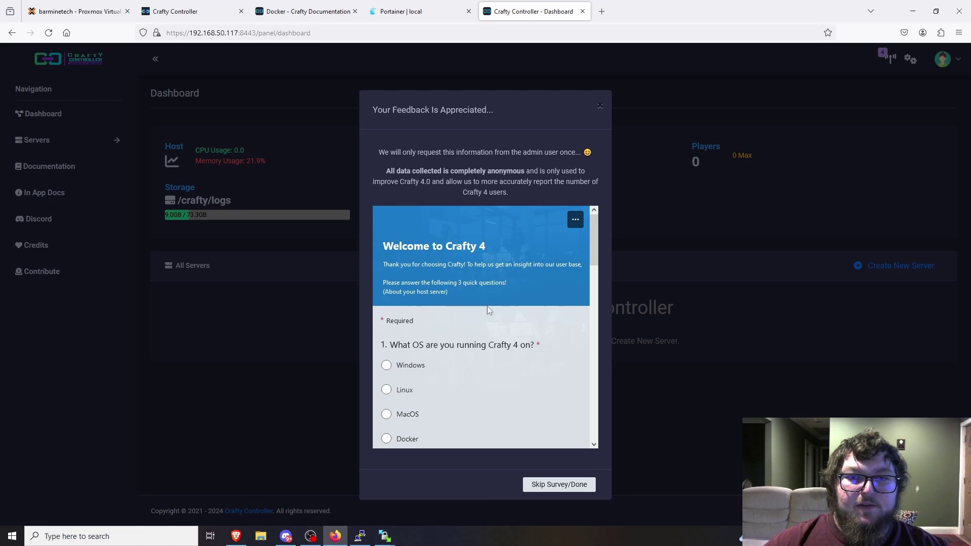
{"action": "left_click", "coordinate": [572, 489]}
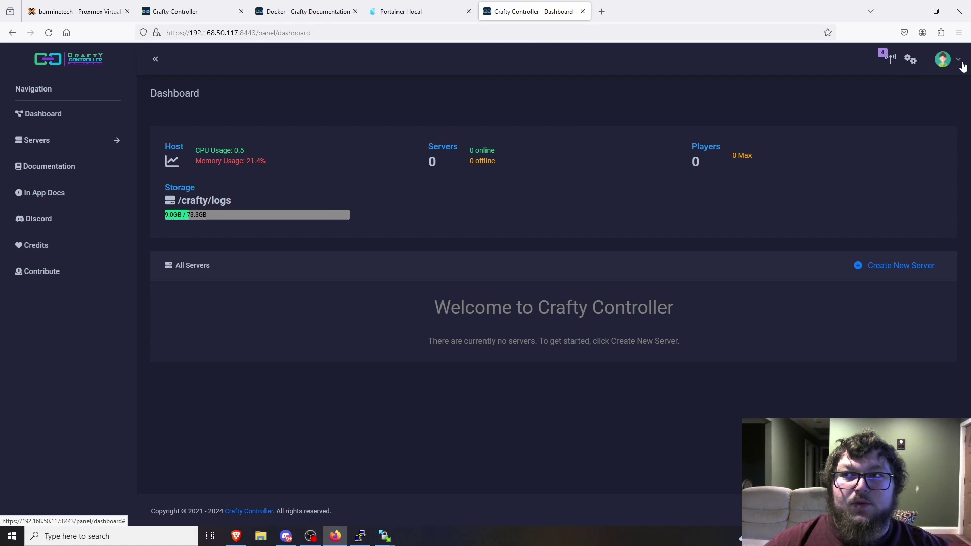
{"action": "left_click", "coordinate": [942, 59]}
{"action": "left_click", "coordinate": [914, 60]}
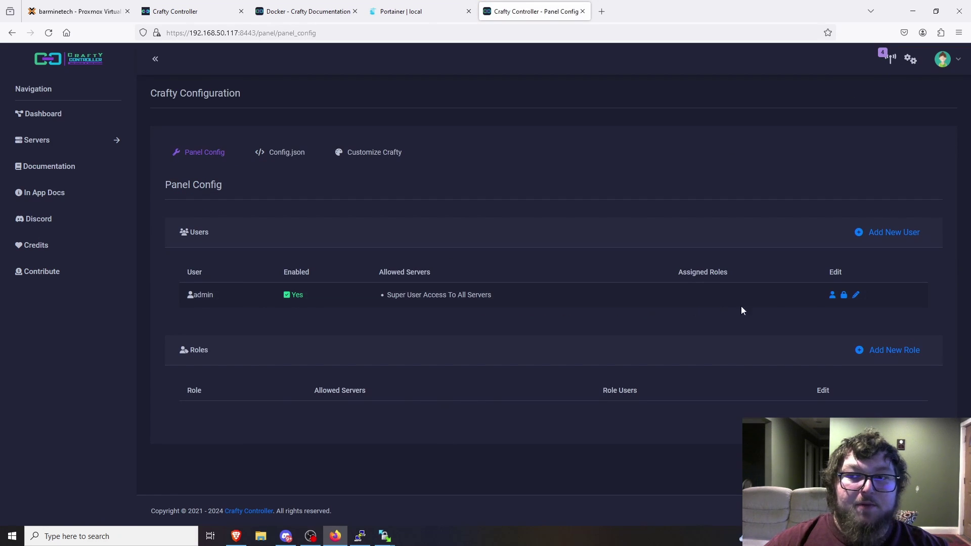
{"action": "left_click", "coordinate": [844, 295]}
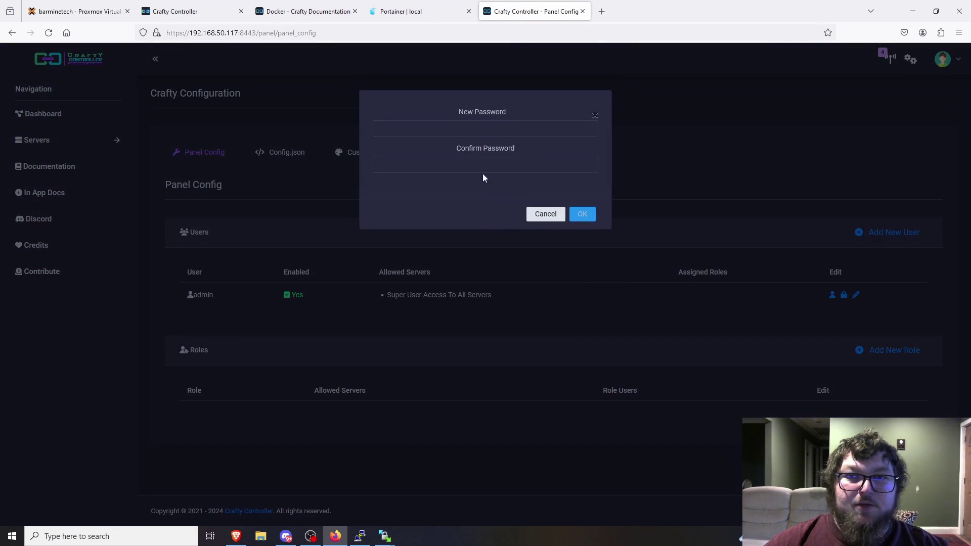
- Enter and confirm a new password for the admin user
{"action": "left_click", "coordinate": [482, 136]}
{"action": "type", "text": "admin"}
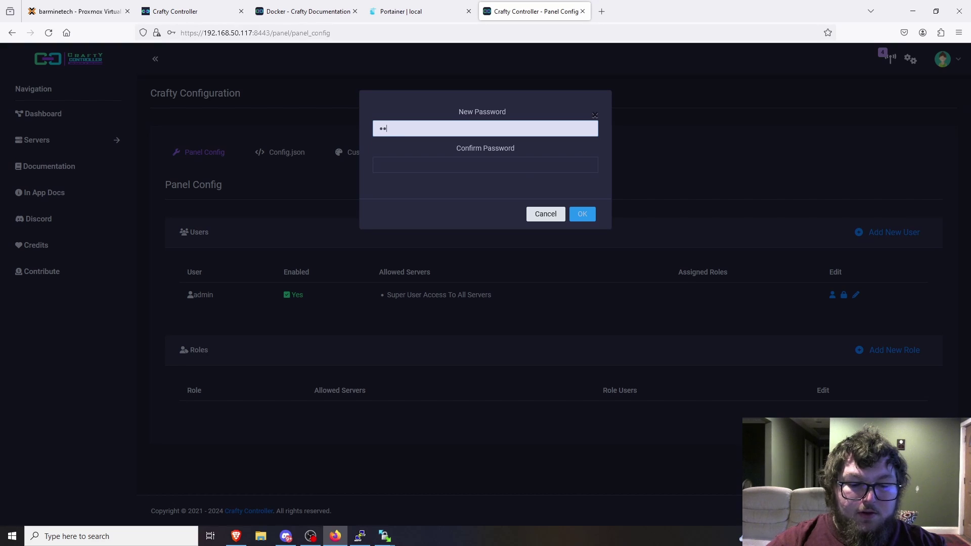
{"action": "type", "text": "admin"}
{"action": "key", "text": "Tab"}
{"action": "type", "text": "a"}
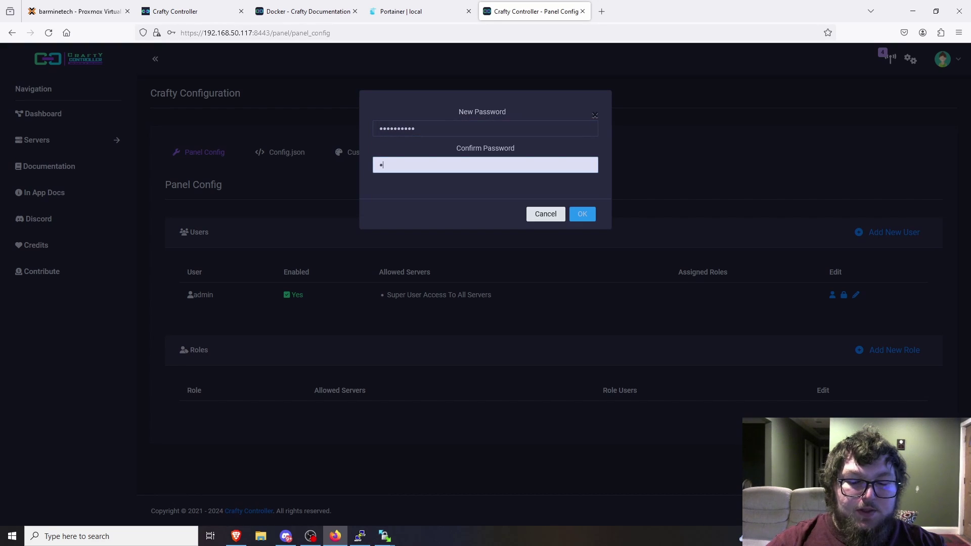
{"action": "type", "text": "dminadmin"}
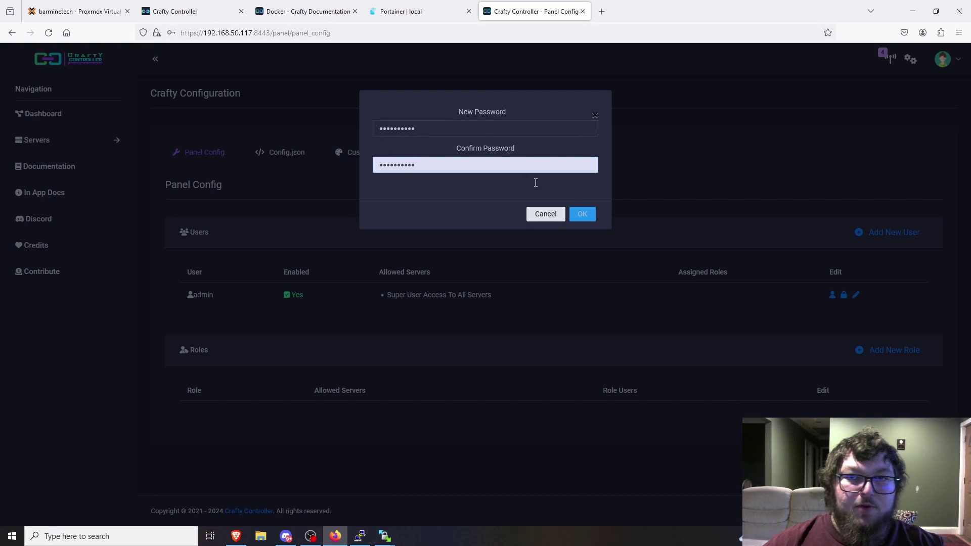
{"action": "left_click", "coordinate": [582, 215]}
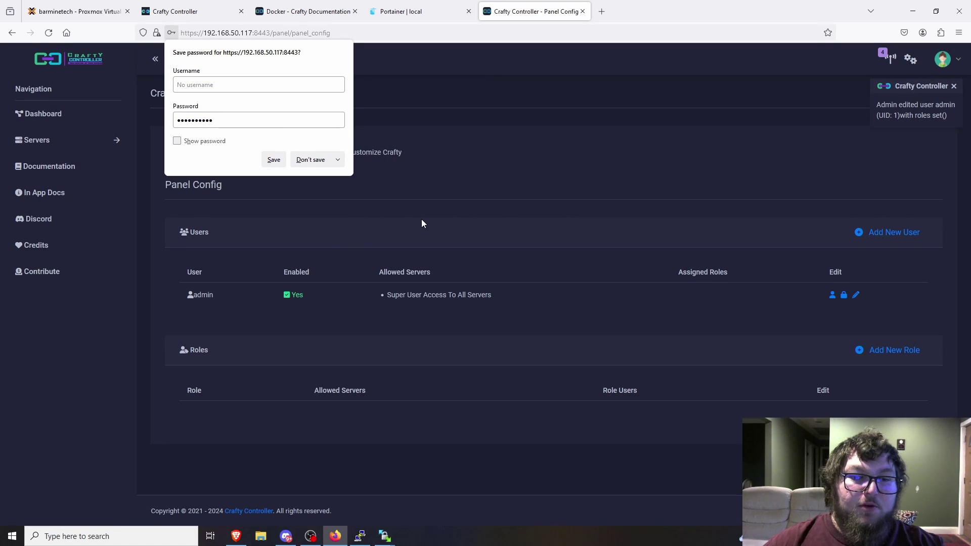
- Close all WinSCP windows and the PuTTY session, then return to the Crafty dashboard
{"action": "right_click", "coordinate": [386, 535]}
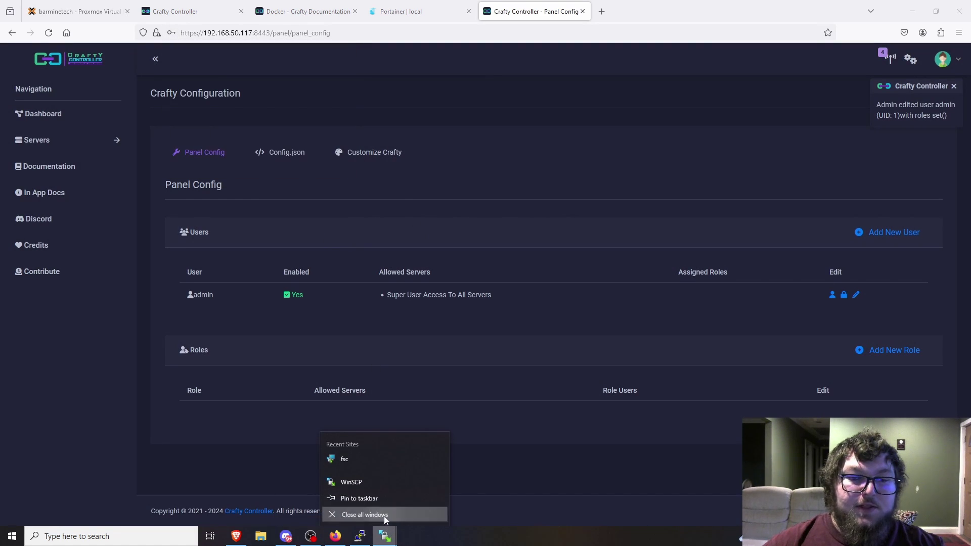
{"action": "left_click", "coordinate": [384, 517]}
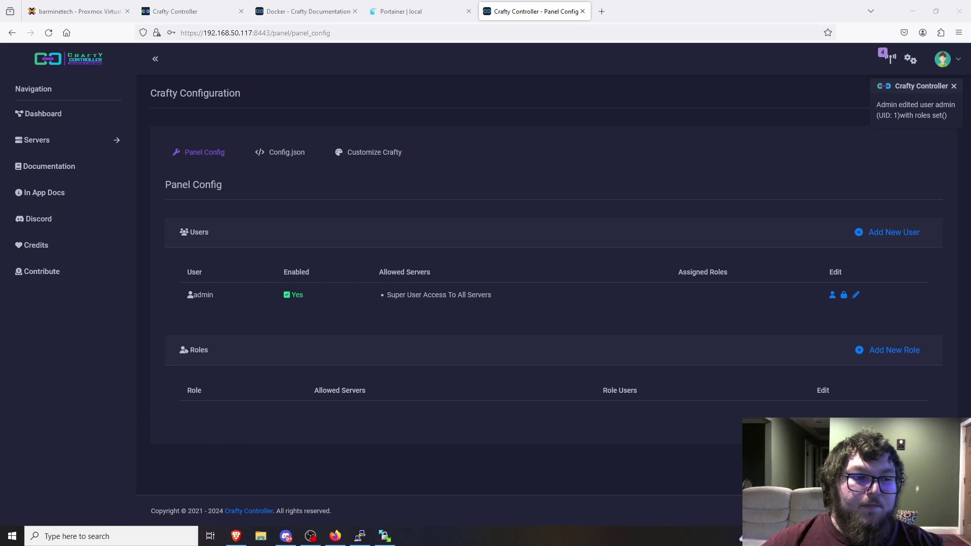
{"action": "left_click", "coordinate": [360, 535]}
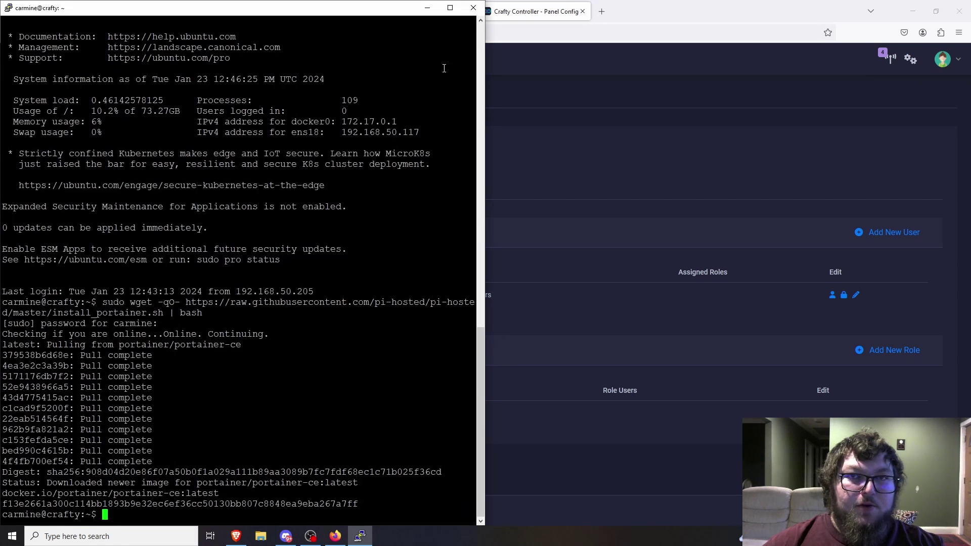
{"action": "left_click", "coordinate": [472, 8]}
{"action": "left_click", "coordinate": [502, 306]}
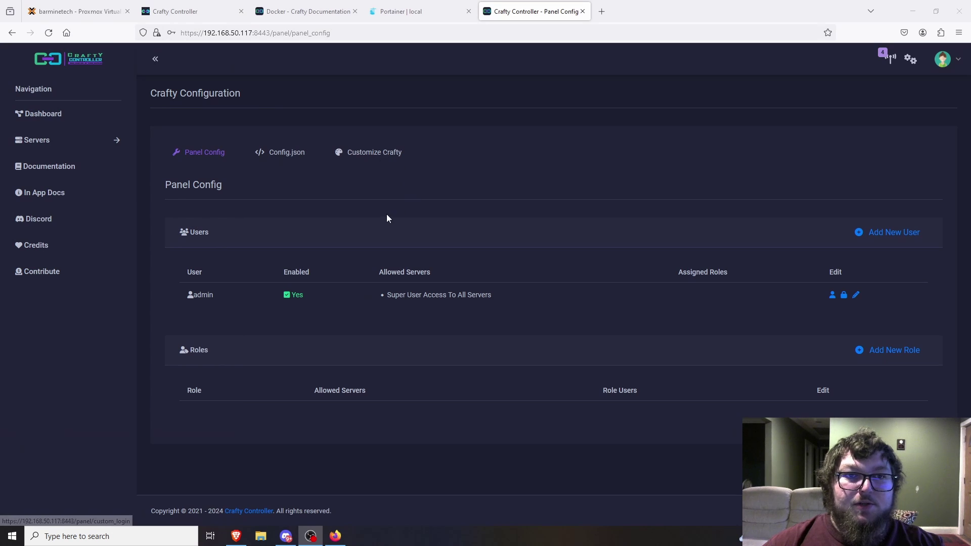
{"action": "left_click", "coordinate": [64, 124]}
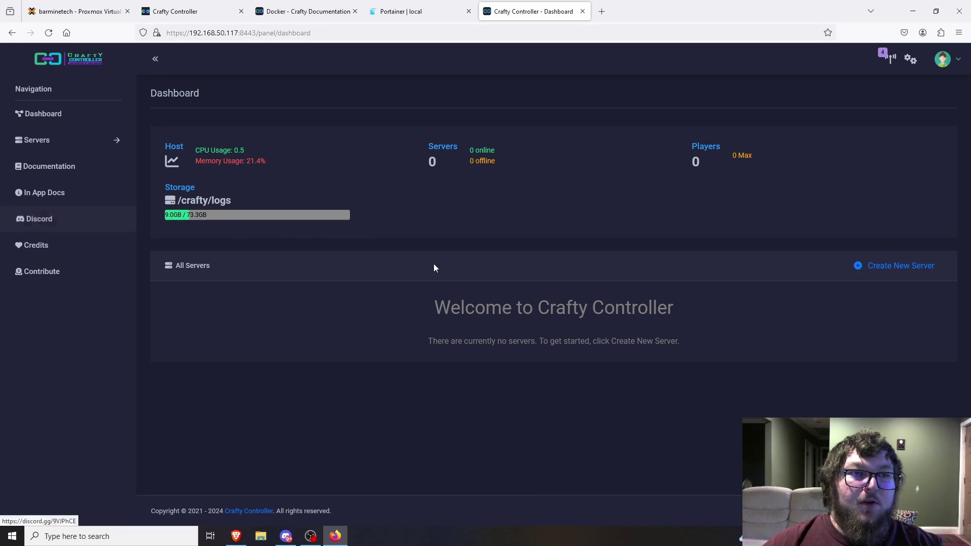
- Open Create New Server from the Servers section of the sidebar
{"action": "left_click", "coordinate": [54, 146]}
{"action": "left_click", "coordinate": [66, 162]}
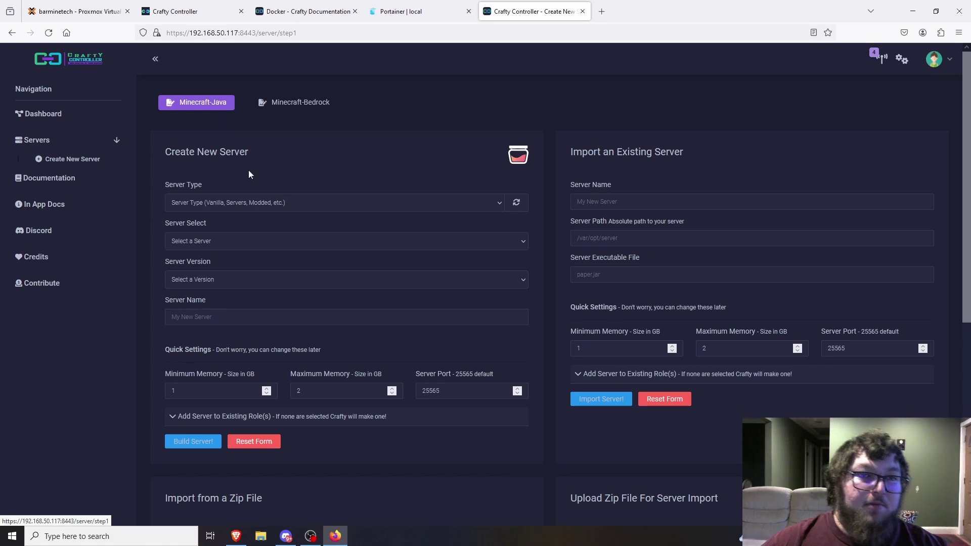
- Browse the Modded, Proxies and Vanilla types, settling on Servers with paper 1.19.4
{"action": "left_click", "coordinate": [243, 202]}
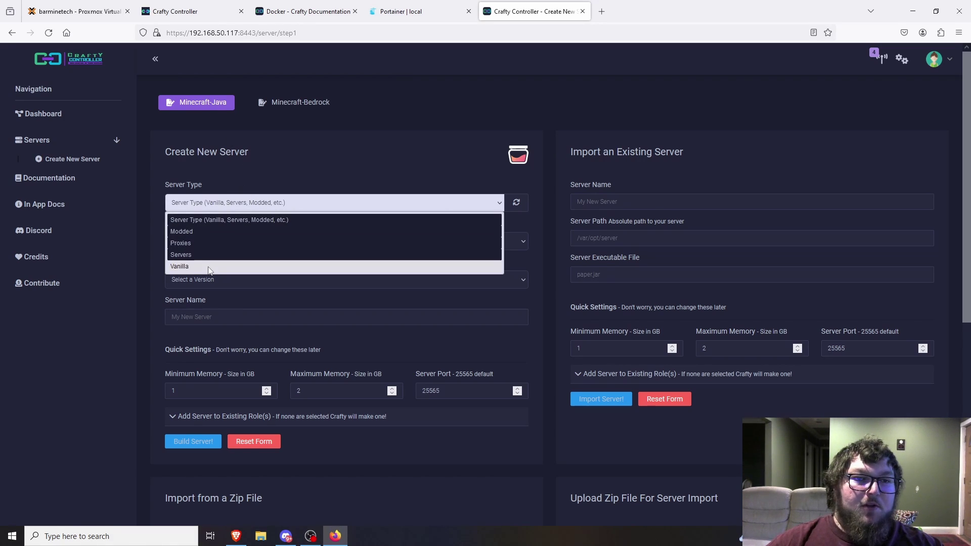
{"action": "left_click", "coordinate": [218, 231]}
{"action": "left_click", "coordinate": [214, 238]}
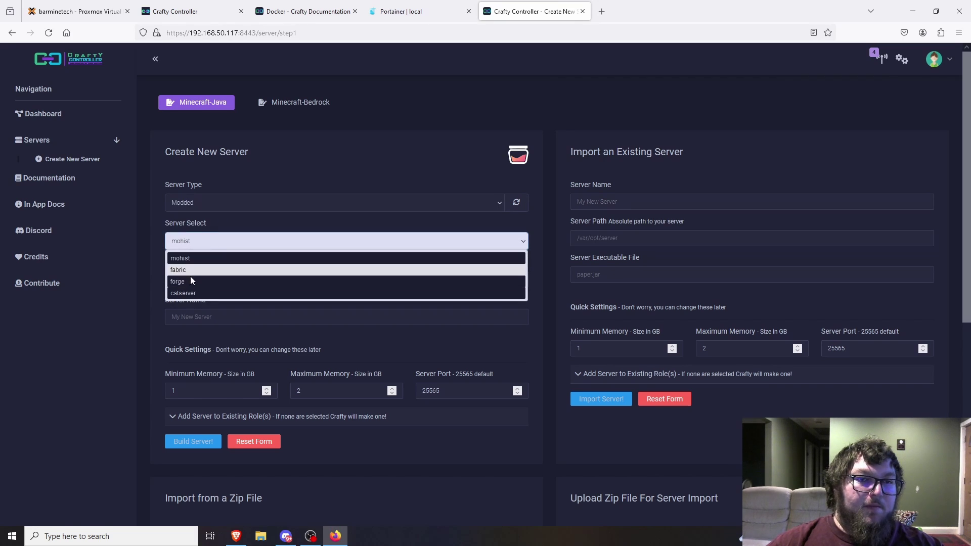
{"action": "left_click", "coordinate": [275, 168]}
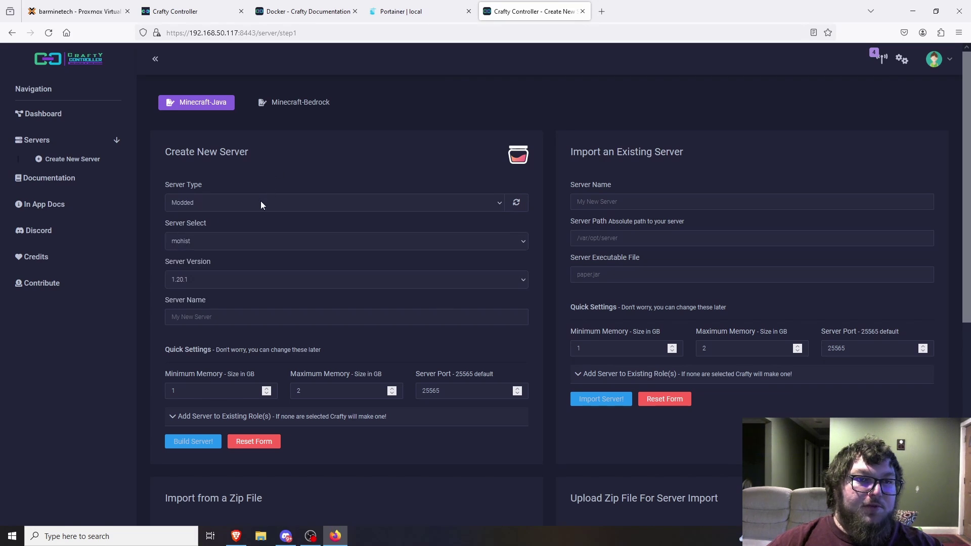
{"action": "left_click", "coordinate": [260, 201]}
{"action": "left_click", "coordinate": [268, 220]}
{"action": "left_click", "coordinate": [209, 241]}
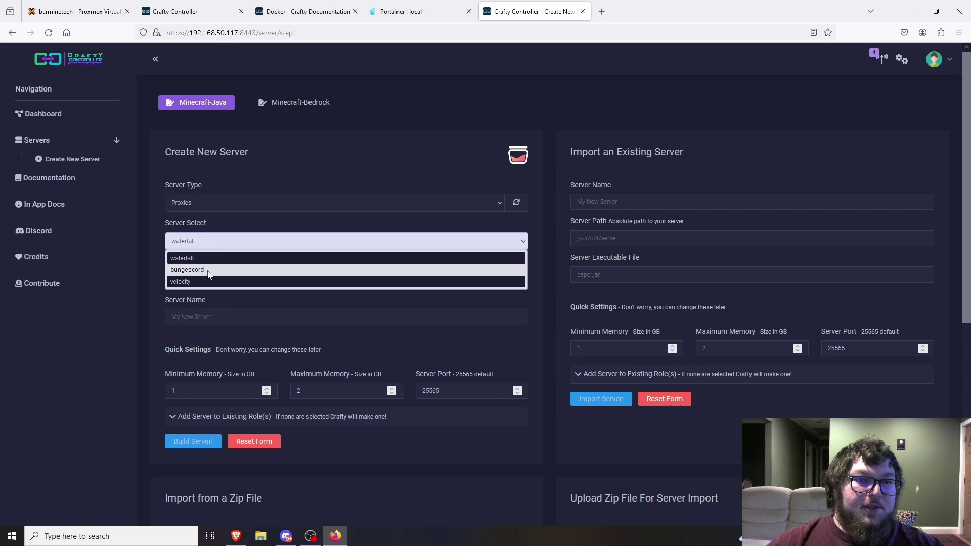
{"action": "left_click", "coordinate": [227, 202]}
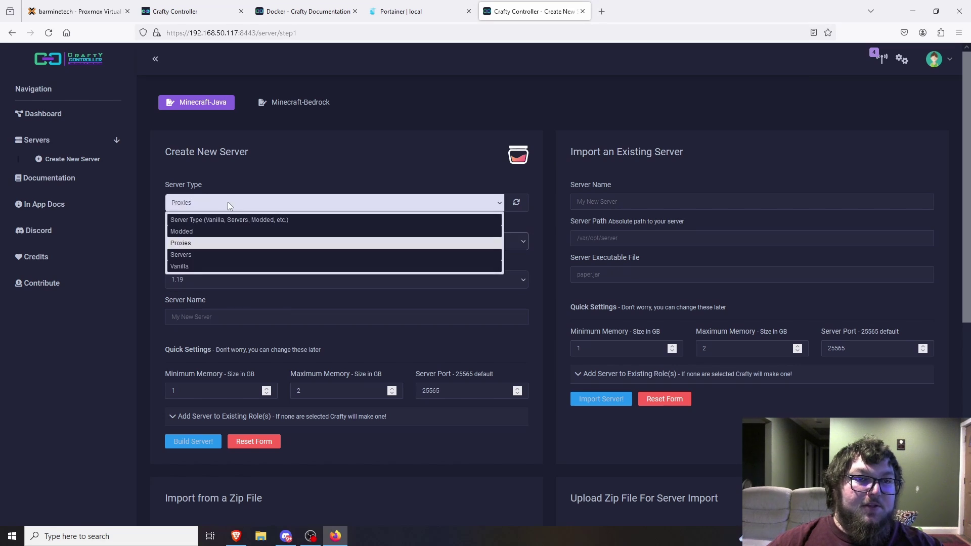
{"action": "left_click", "coordinate": [207, 255]}
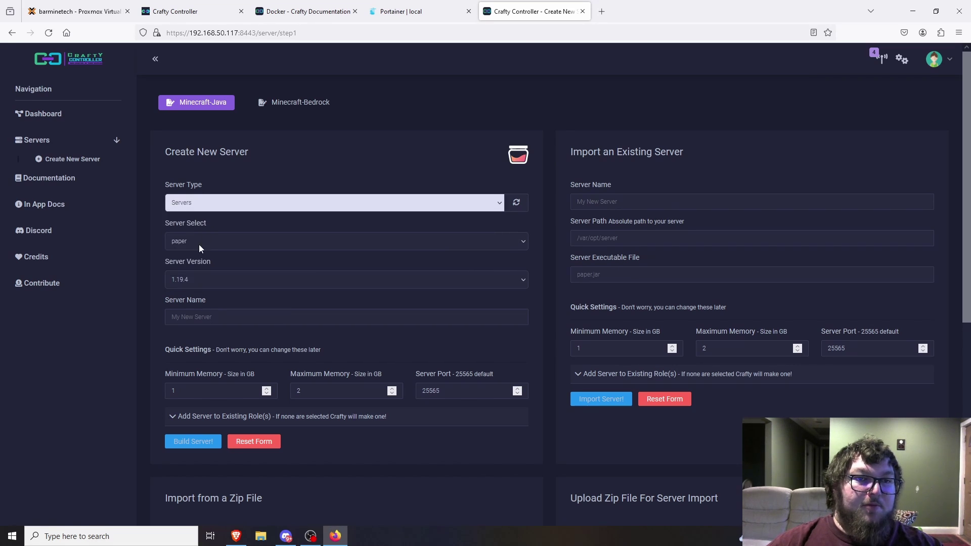
{"action": "left_click", "coordinate": [219, 201]}
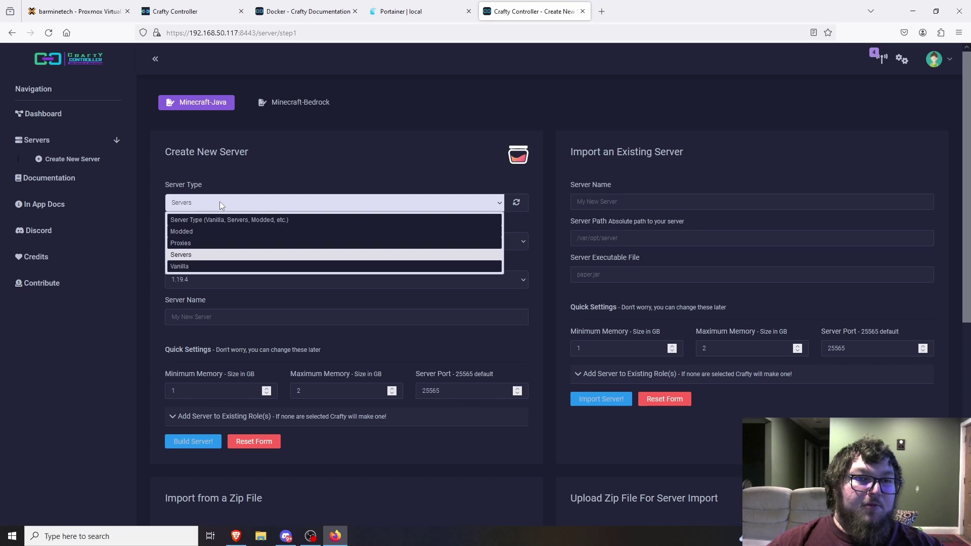
{"action": "left_click", "coordinate": [191, 268]}
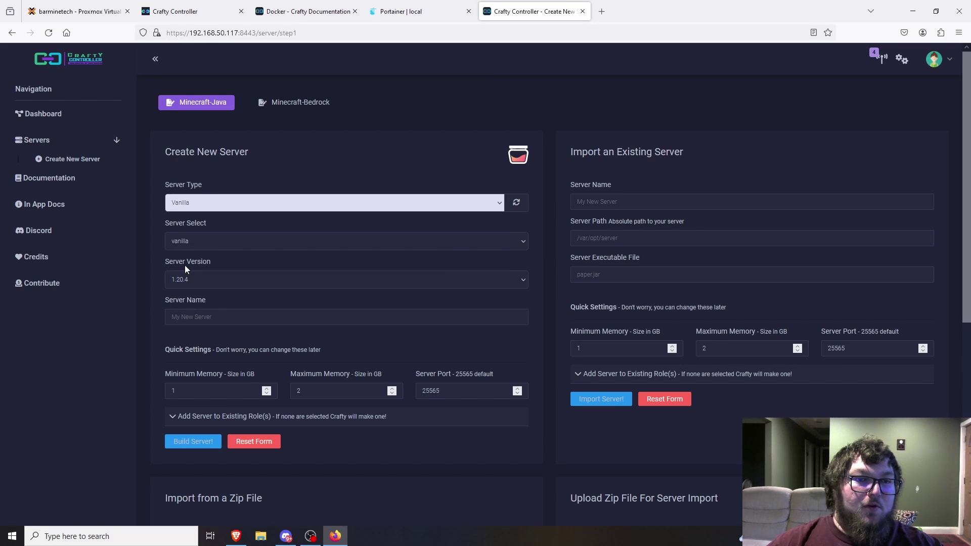
{"action": "left_click", "coordinate": [215, 205]}
{"action": "left_click", "coordinate": [206, 237]}
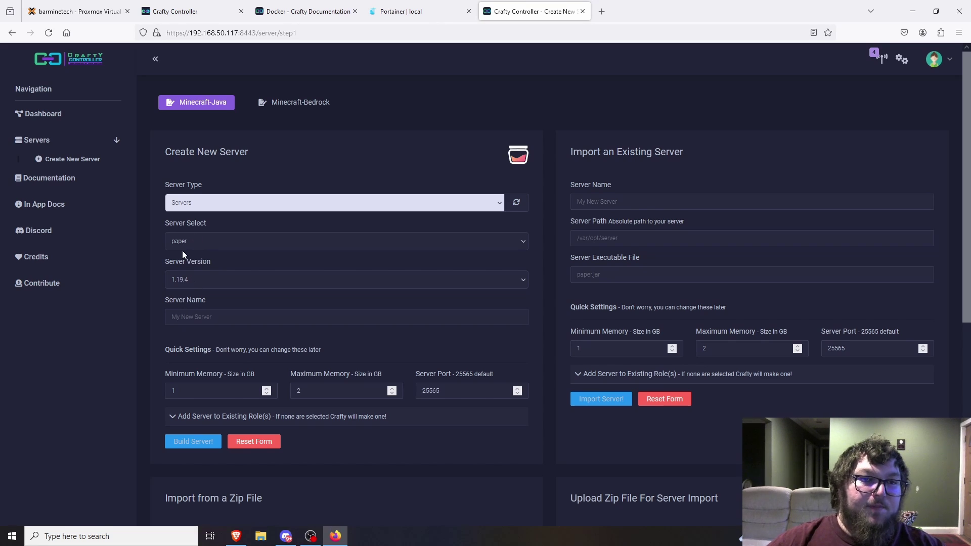
- Name the server server1, keep port 25565, and build it
{"action": "left_click", "coordinate": [183, 317]}
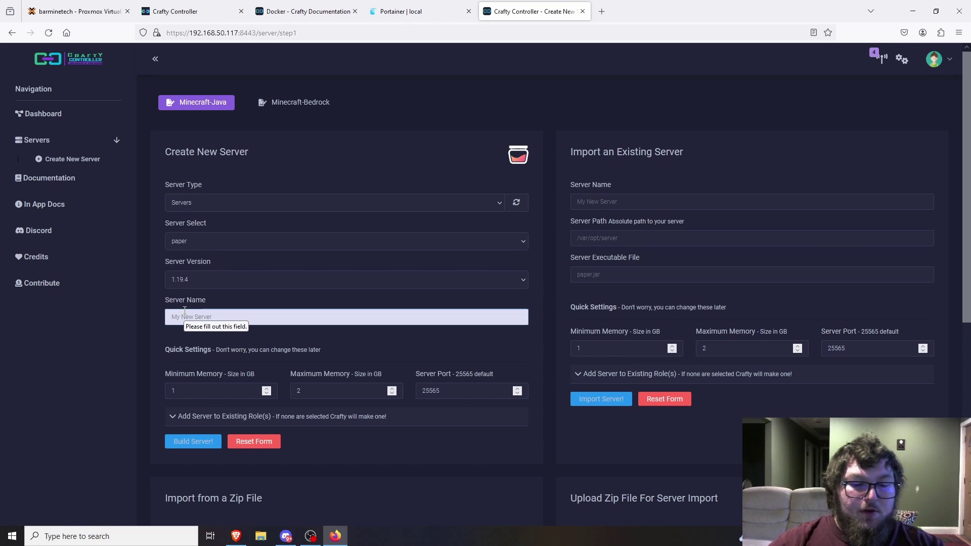
{"action": "type", "text": "serve"}
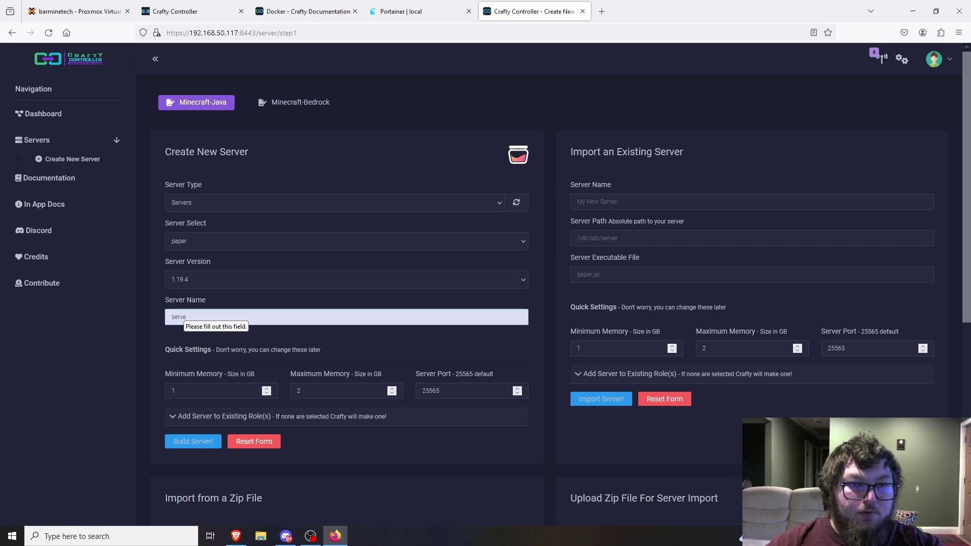
{"action": "type", "text": "r1"}
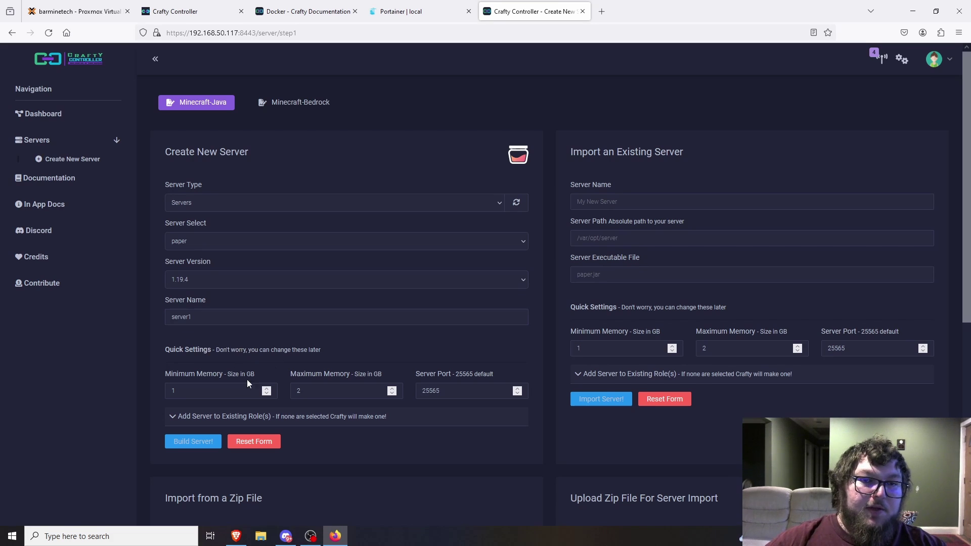
{"action": "scroll", "coordinate": [194, 369], "scroll_direction": "down", "scroll_amount": 1}
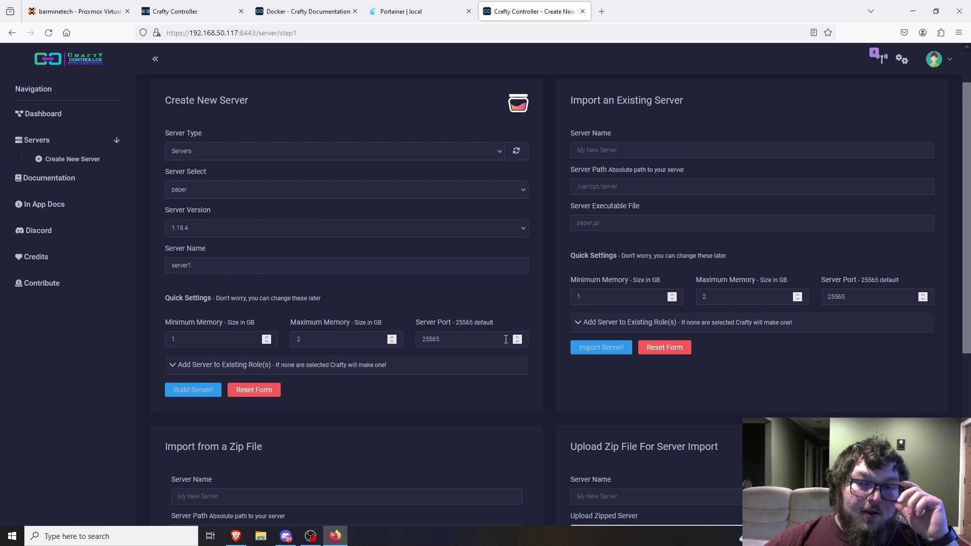
{"action": "left_click_drag", "start_coordinate": [444, 343], "coordinate": [427, 339]}
{"action": "left_click", "coordinate": [453, 342]}
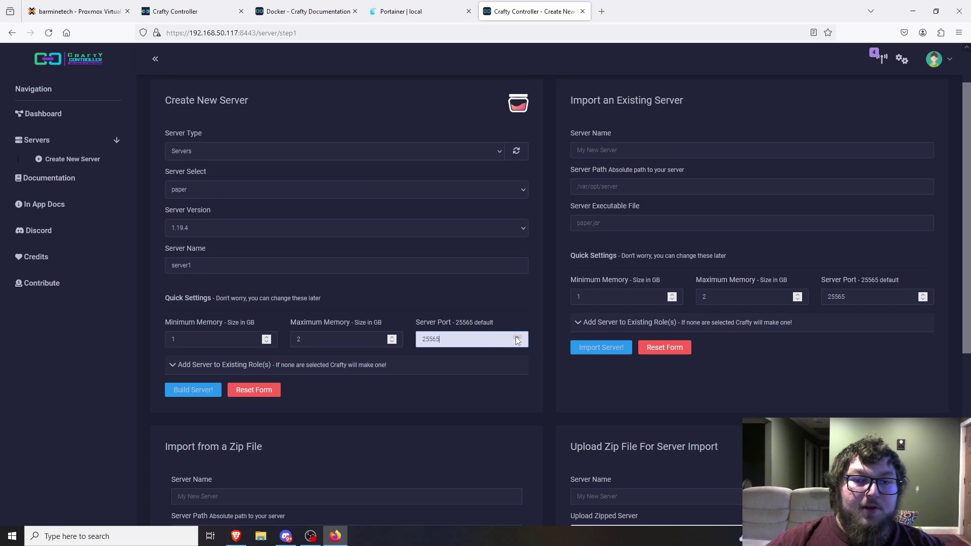
{"action": "left_click", "coordinate": [292, 388]}
{"action": "scroll", "coordinate": [370, 303], "scroll_direction": "up", "scroll_amount": 1}
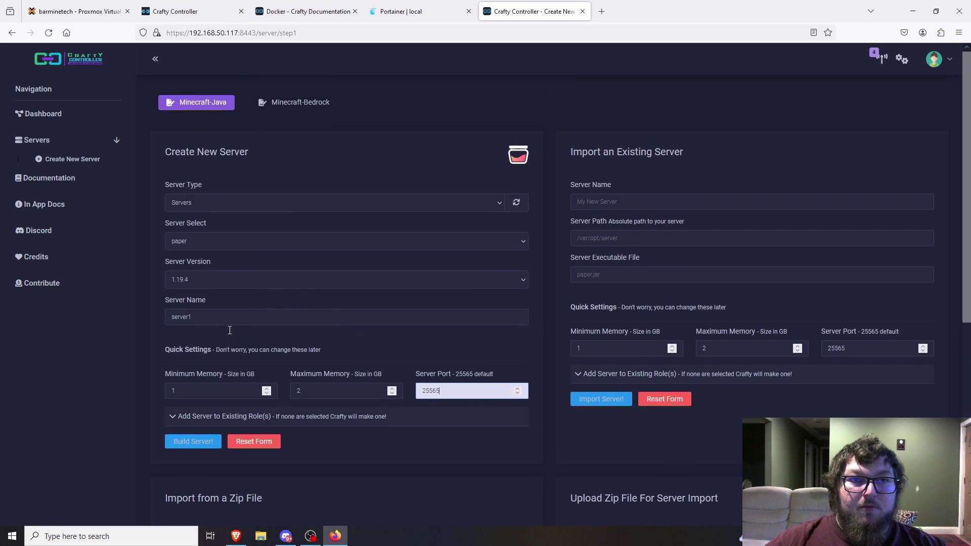
{"action": "left_click", "coordinate": [200, 443]}
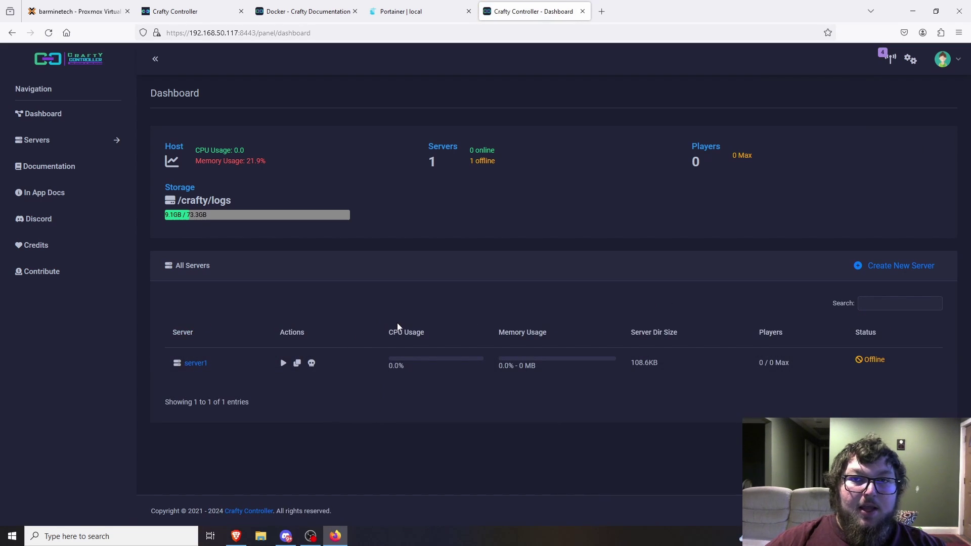
- Start server1, accept the EULA, dismiss the port notice, and view its console log
{"action": "left_click", "coordinate": [282, 363]}
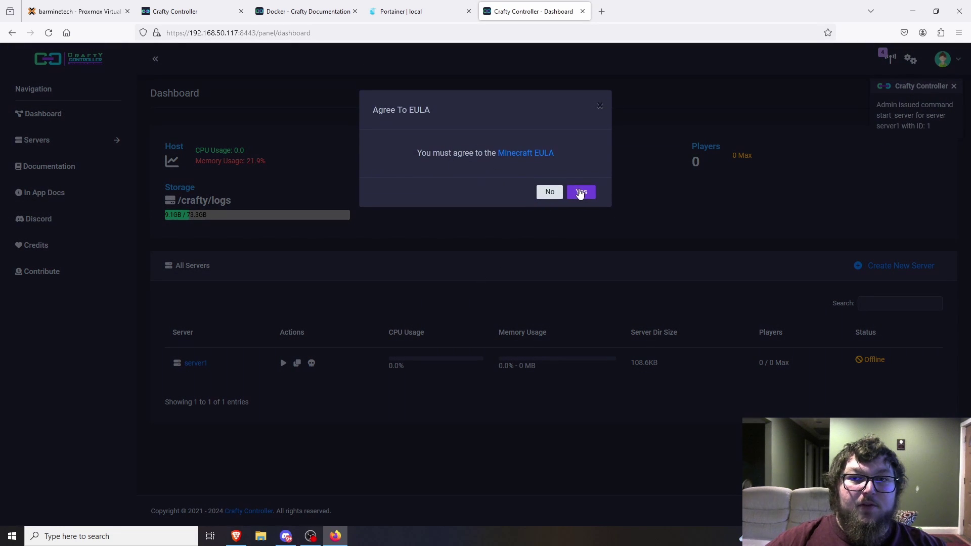
{"action": "left_click", "coordinate": [581, 192]}
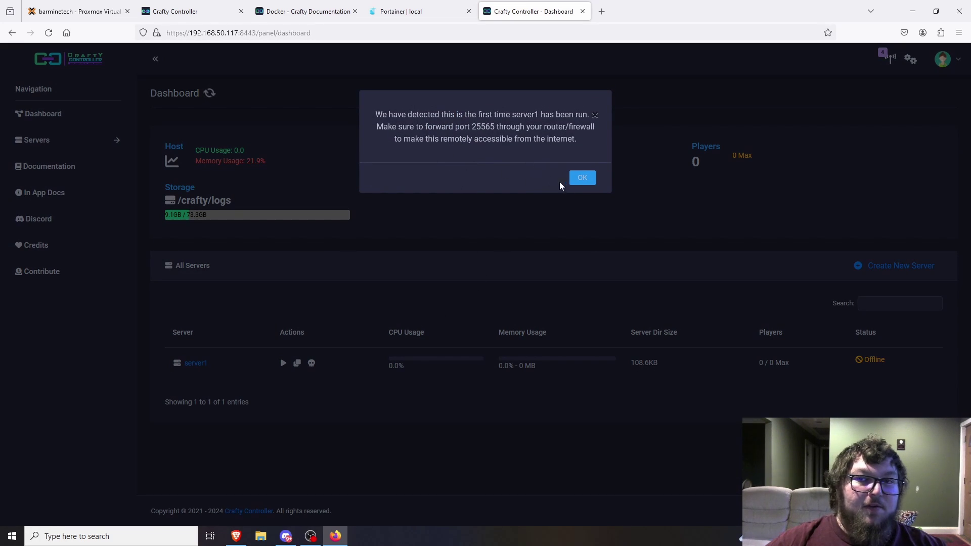
{"action": "left_click", "coordinate": [582, 178]}
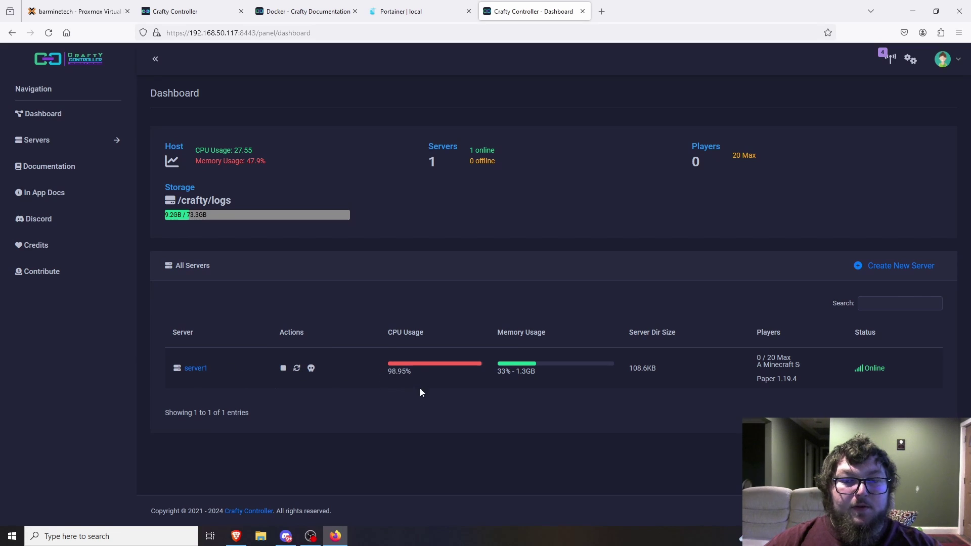
{"action": "left_click", "coordinate": [198, 368]}
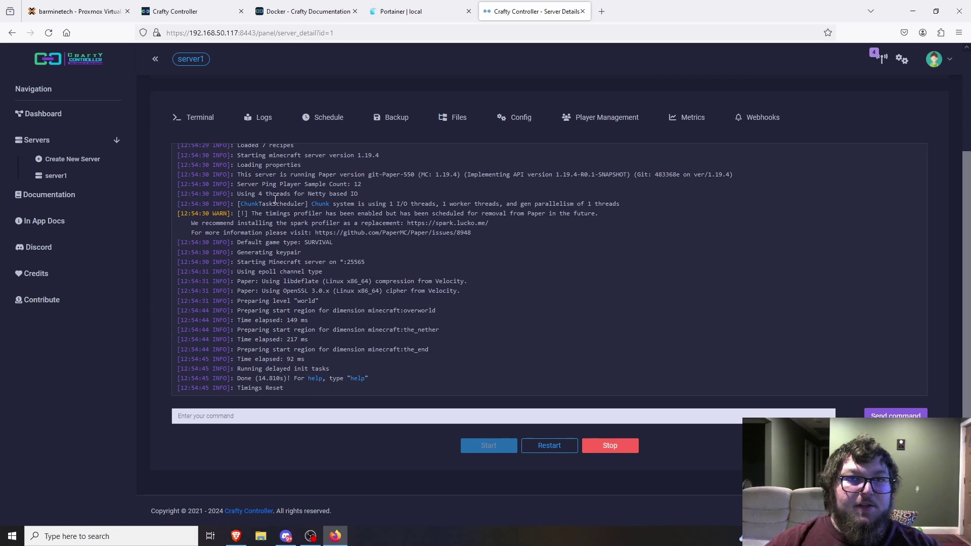
- Check server1 is online on the Dashboard and reopen its console
{"action": "left_click", "coordinate": [43, 113]}
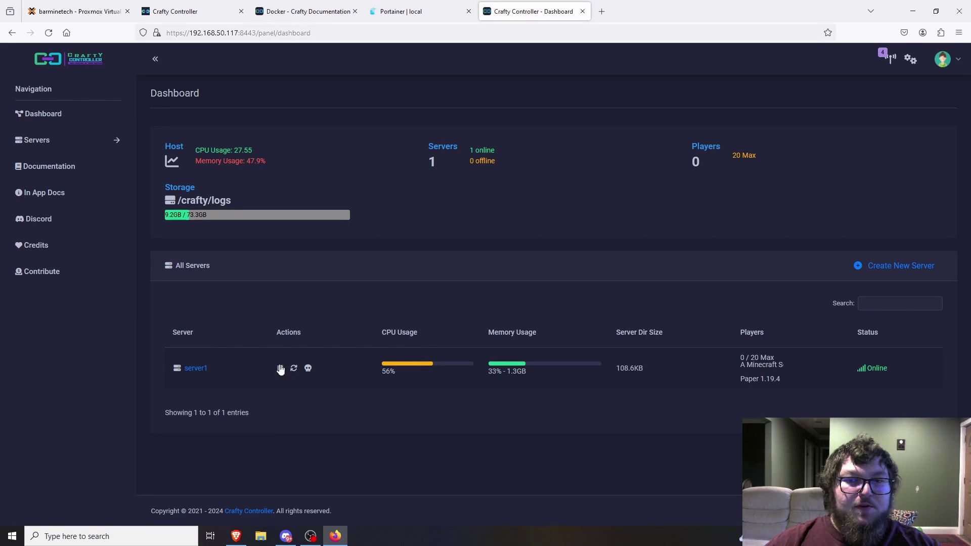
{"action": "left_click", "coordinate": [194, 369]}
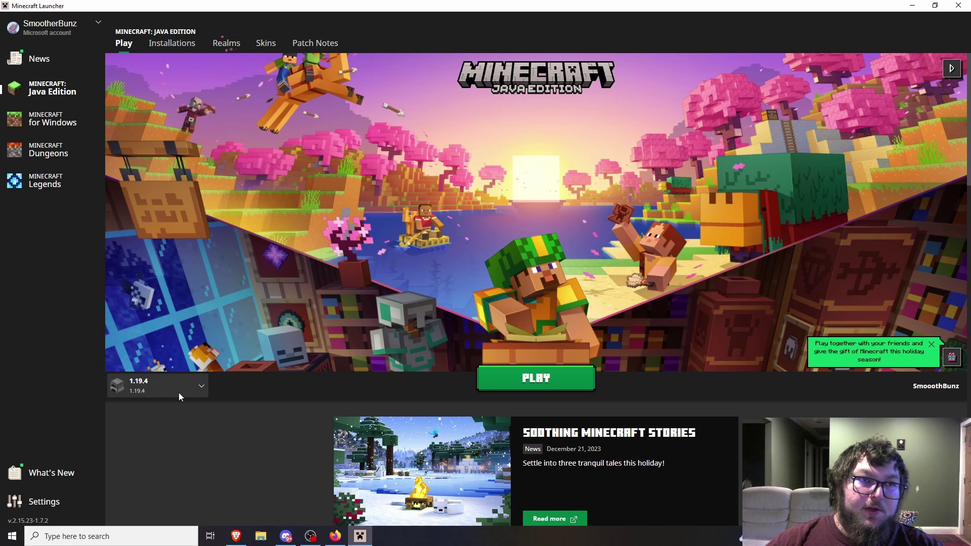
- Start a new 1.19.4 installation, cancel it, and return to the Play tab
{"action": "left_click", "coordinate": [169, 43]}
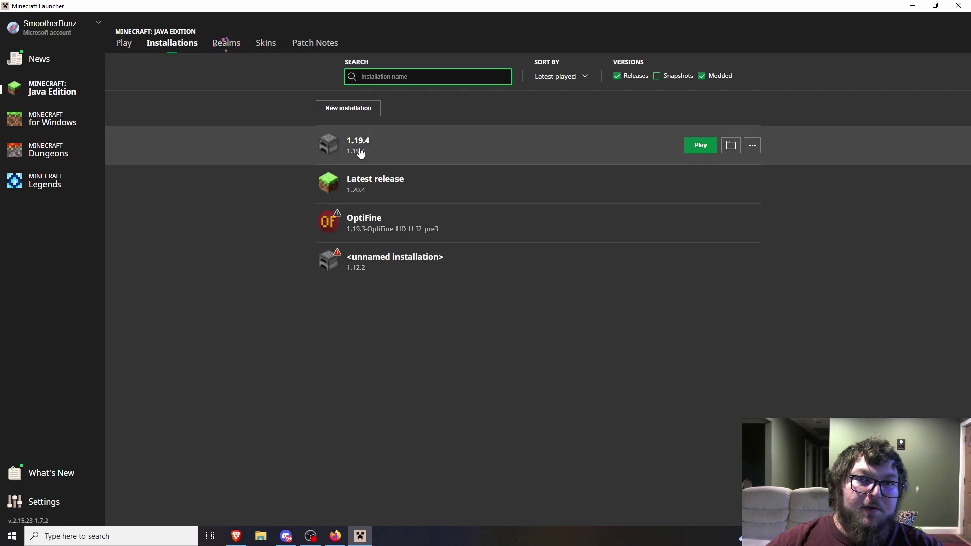
{"action": "left_click", "coordinate": [345, 113]}
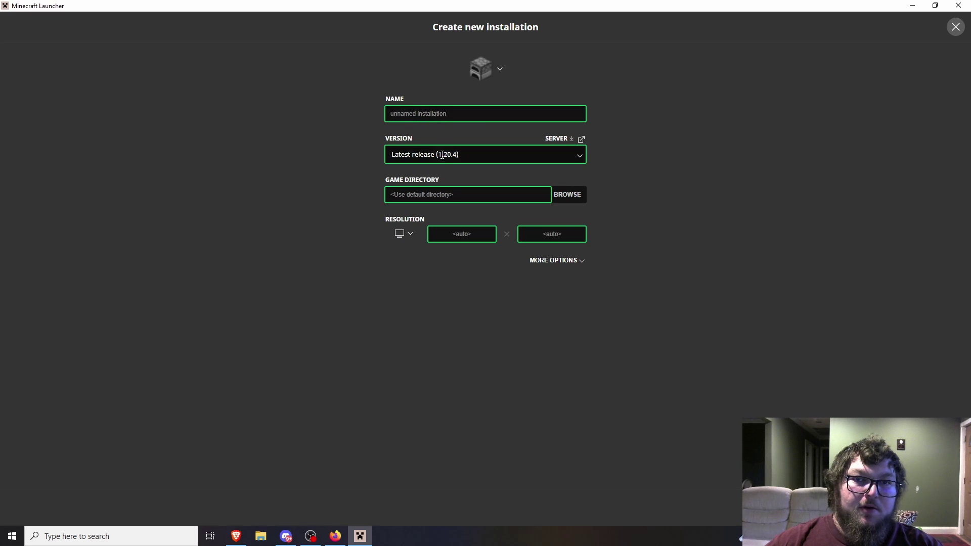
{"action": "left_click", "coordinate": [538, 155]}
{"action": "scroll", "coordinate": [502, 259], "scroll_direction": "down", "scroll_amount": 5}
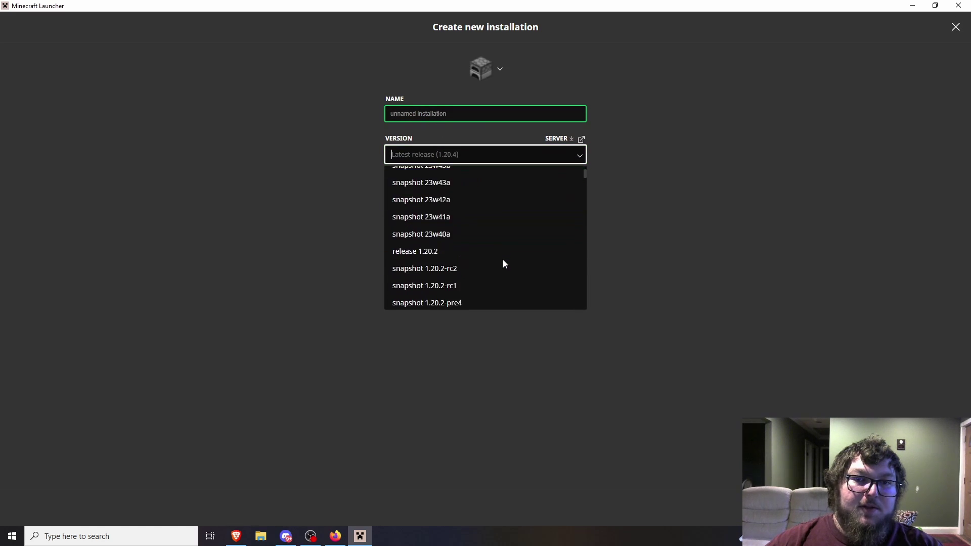
{"action": "scroll", "coordinate": [490, 257], "scroll_direction": "down", "scroll_amount": 12}
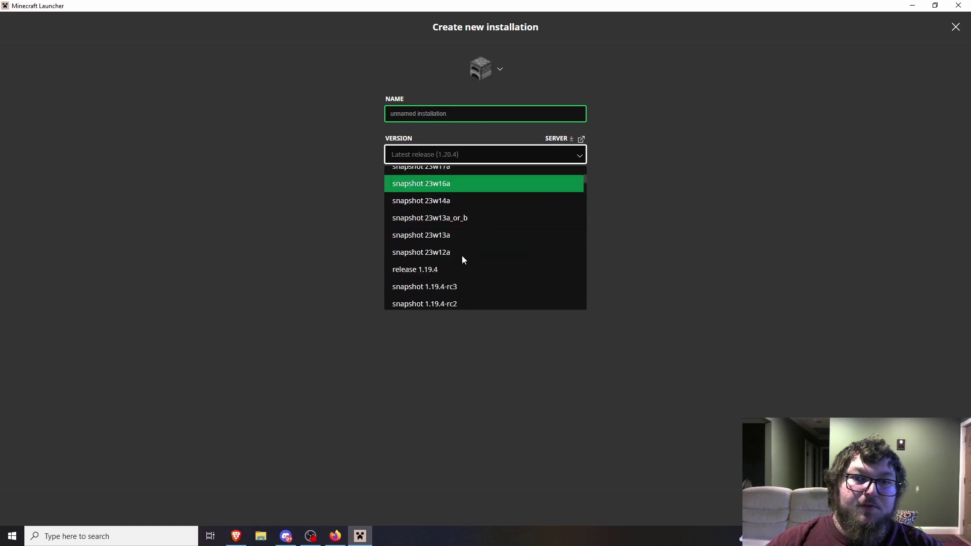
{"action": "scroll", "coordinate": [473, 261], "scroll_direction": "up", "scroll_amount": 3}
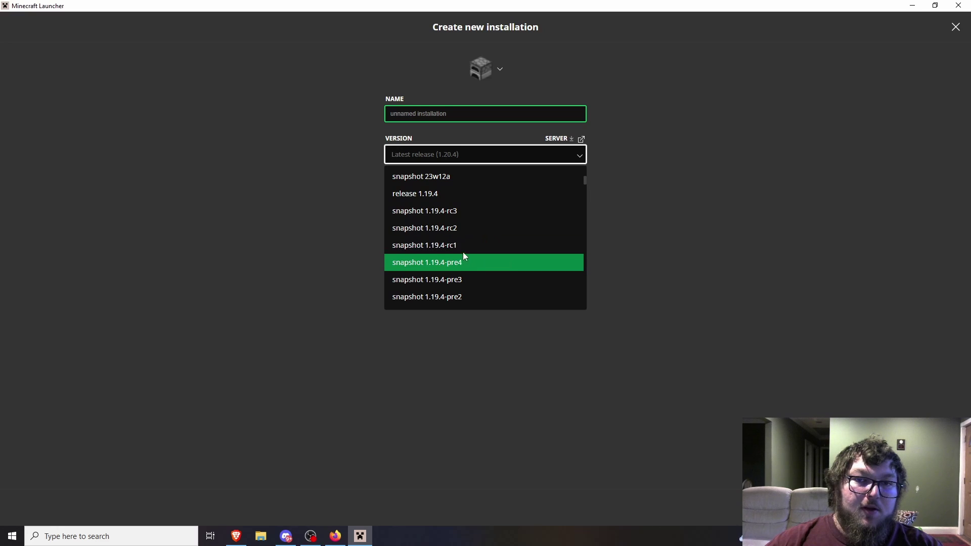
{"action": "left_click", "coordinate": [458, 196]}
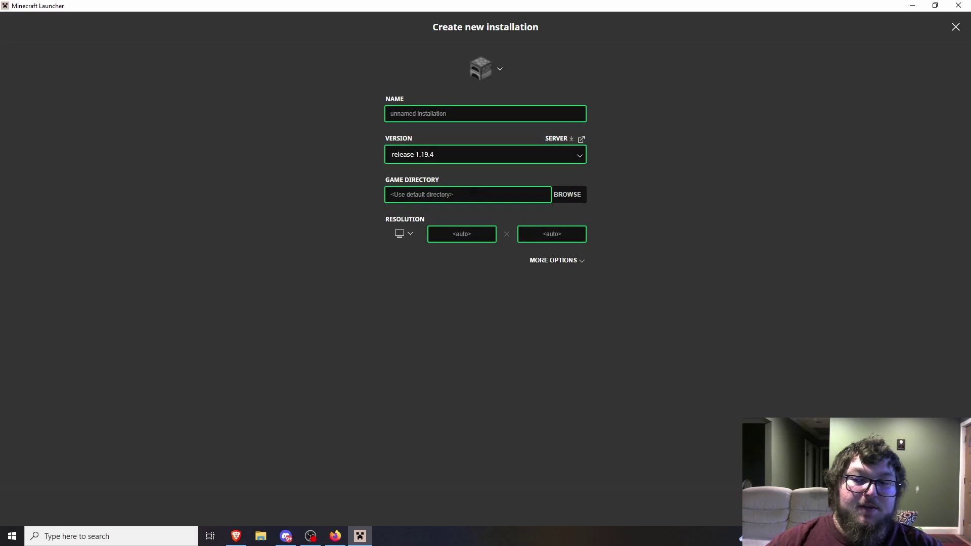
{"action": "key", "text": "Escape"}
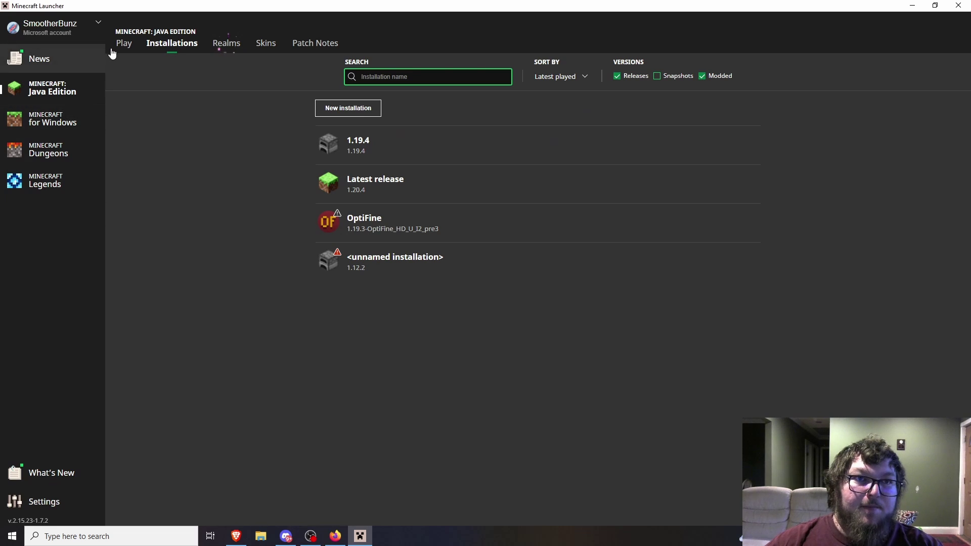
{"action": "left_click", "coordinate": [121, 44]}
- Launch Minecraft 1.19.4 and open Multiplayer's Direct Connection screen
{"action": "left_click", "coordinate": [547, 384]}
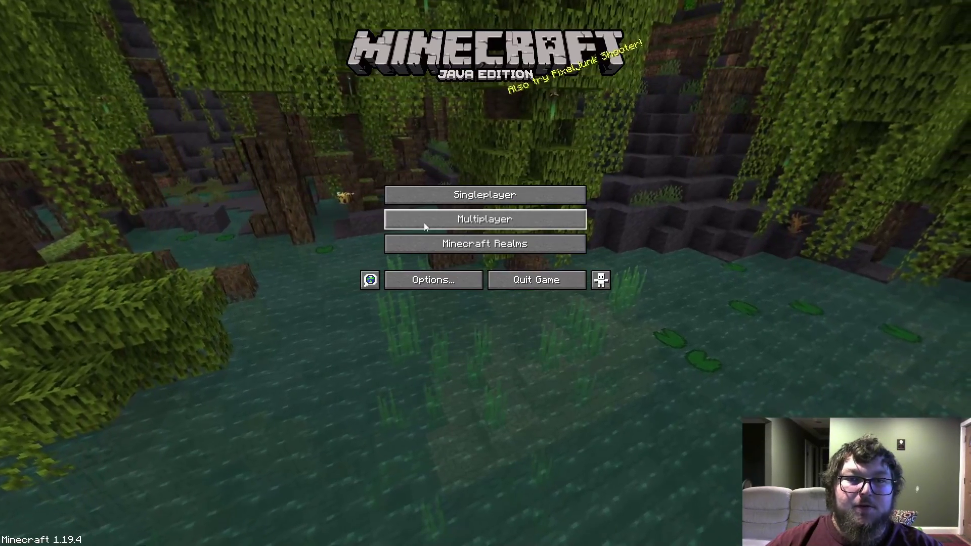
{"action": "left_click", "coordinate": [423, 223]}
{"action": "left_click", "coordinate": [517, 511]}
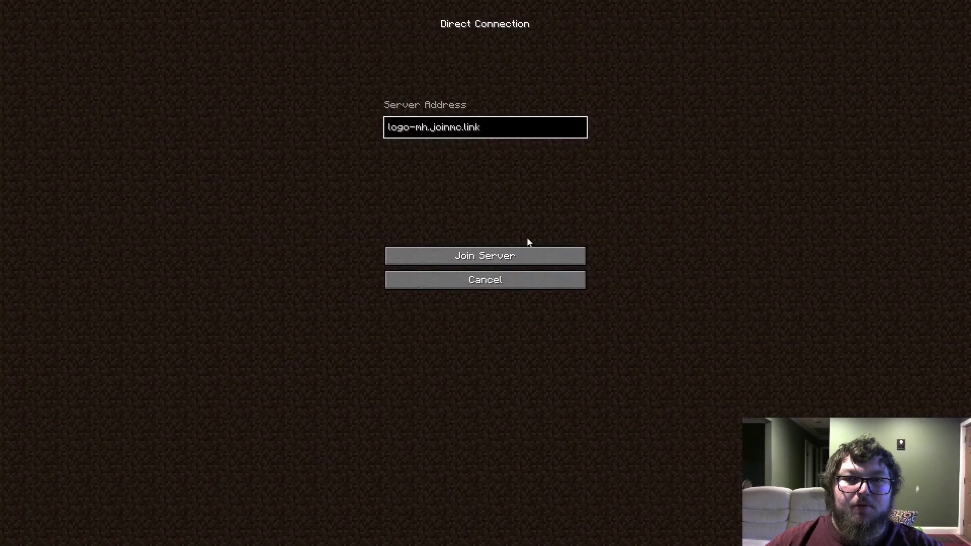
- Replace the saved joinmc.link address with the local IP 192.168.50.117
{"action": "key", "text": "BackSpace"}
{"action": "key", "text": "BackSpace"}
{"action": "key", "text": "BackSpace"}
{"action": "key", "text": "BackSpace"}
{"action": "key", "text": "BackSpace"}
{"action": "key", "text": "BackSpace"}
{"action": "key", "text": "BackSpace"}
{"action": "key", "text": "BackSpace"}
{"action": "key", "text": "BackSpace"}
{"action": "key", "text": "BackSpace"}
{"action": "key", "text": "BackSpace"}
{"action": "key", "text": "BackSpace"}
{"action": "key", "text": "BackSpace"}
{"action": "key", "text": "BackSpace"}
{"action": "key", "text": "BackSpace"}
{"action": "key", "text": "BackSpace"}
{"action": "key", "text": "BackSpace"}
{"action": "key", "text": "BackSpace"}
{"action": "key", "text": "BackSpace"}
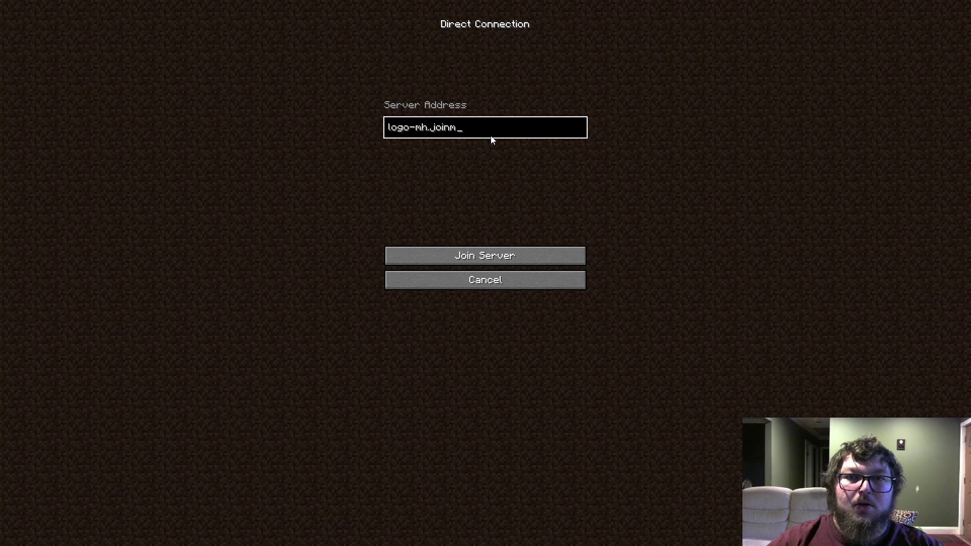
{"action": "type", "text": "192.169"}
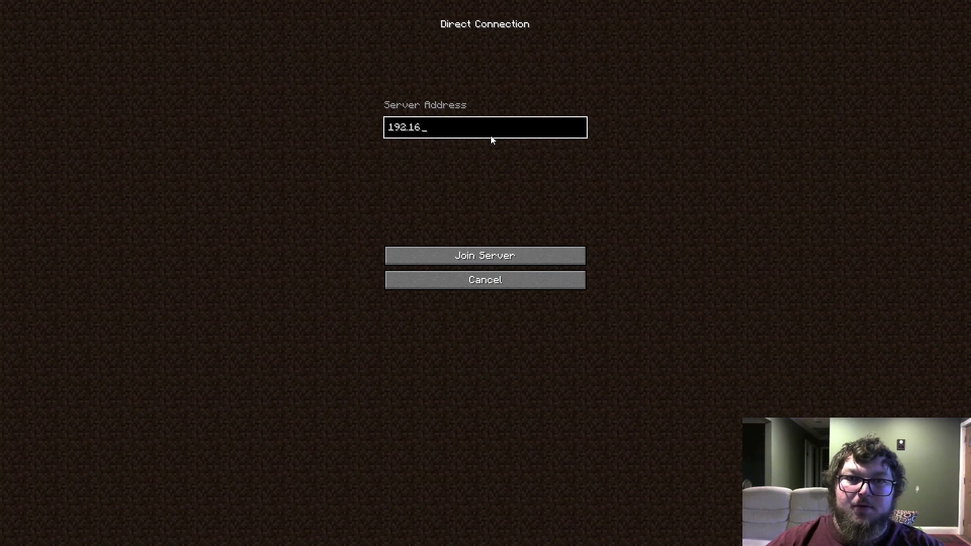
{"action": "key", "text": "BackSpace"}
{"action": "key", "text": "BackSpace"}
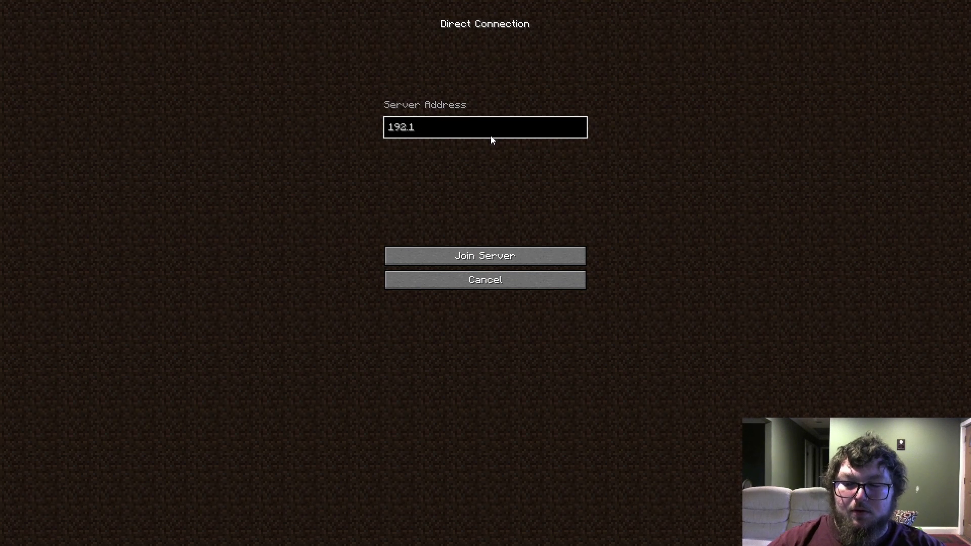
{"action": "type", "text": "68.50.11"}
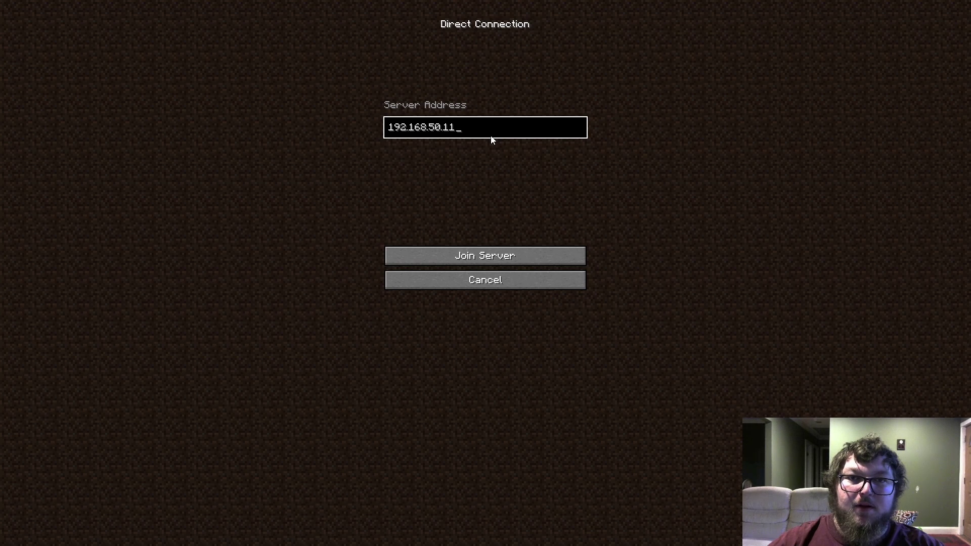
{"action": "type", "text": "7"}
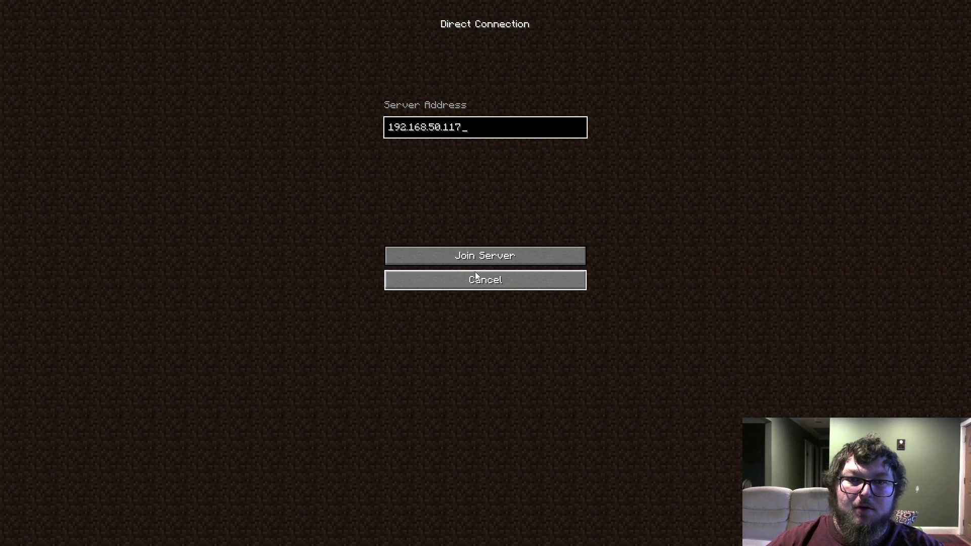
- Join the server at 192.168.50.117 and break grass blocks in the savanna
{"action": "left_click", "coordinate": [477, 262]}
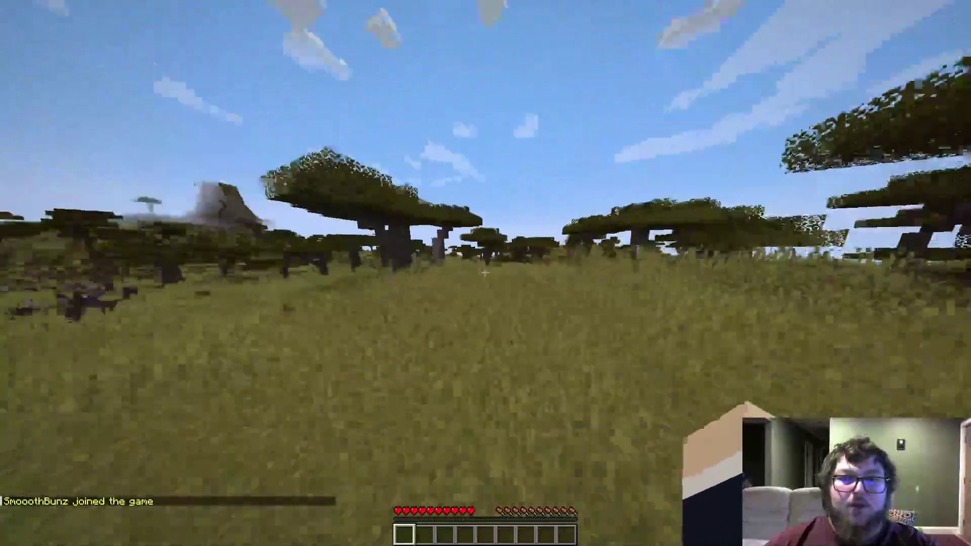
{"action": "key", "text": "w"}
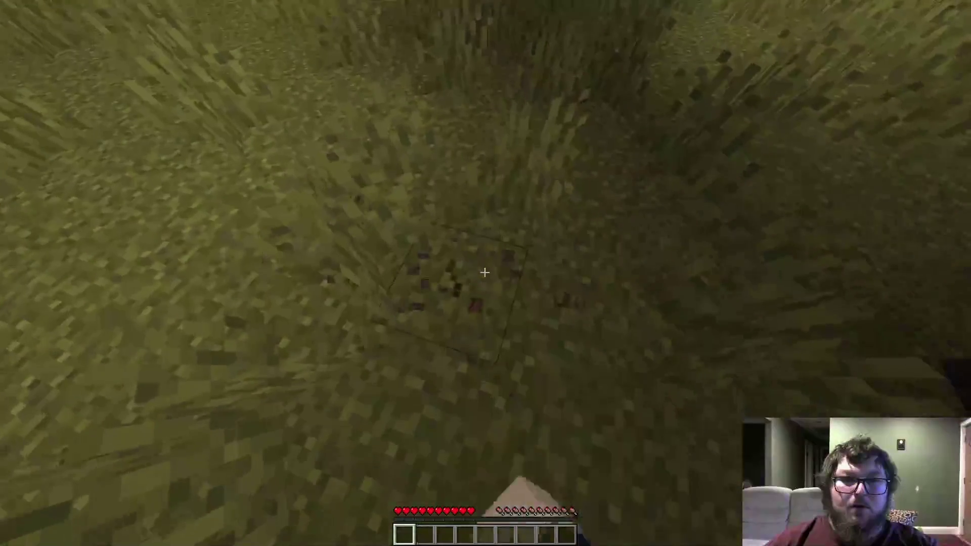
{"action": "left_click", "coordinate": [484, 272]}
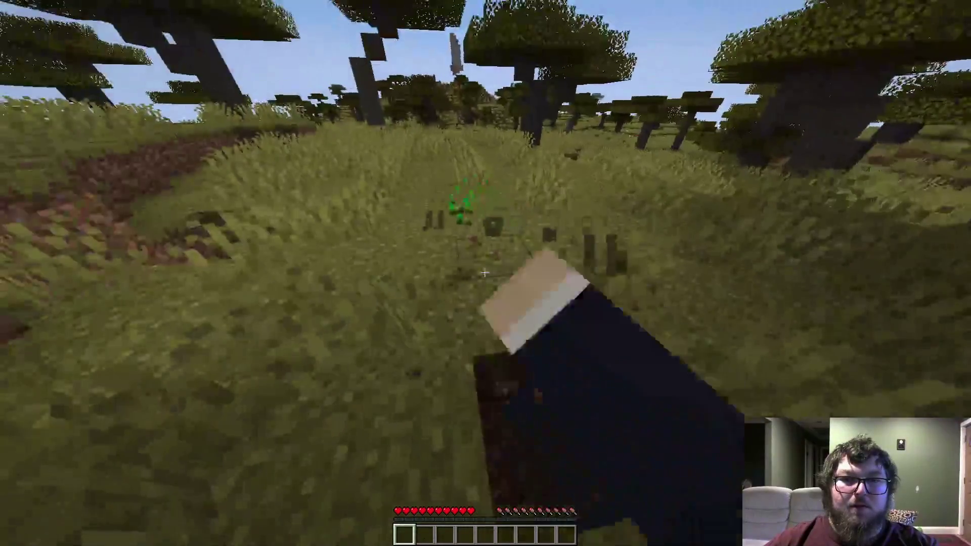
{"action": "left_click", "coordinate": [485, 272]}
- Pick up the wheat seeds, then pause the game and return to the server console
{"action": "key", "text": "w"}
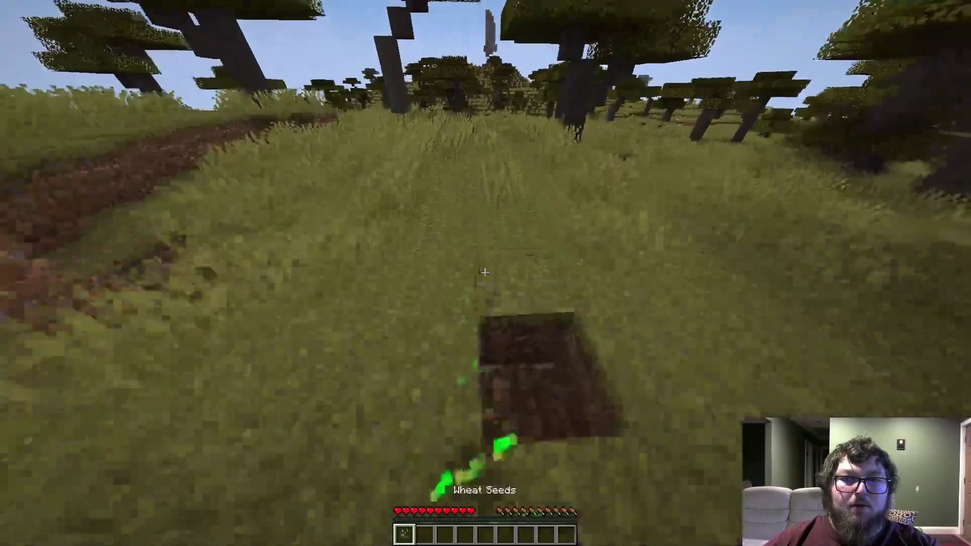
{"action": "key", "text": "w"}
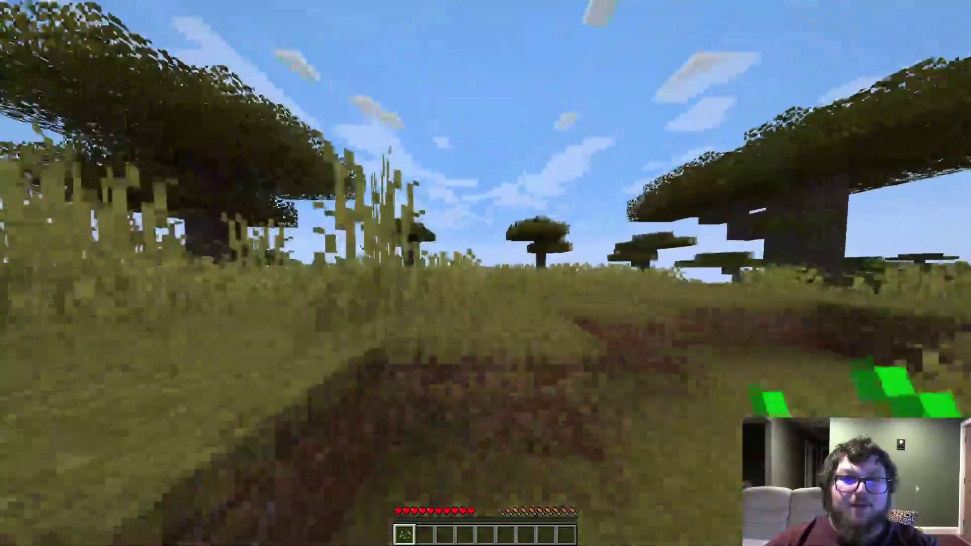
{"action": "key", "text": "Escape"}
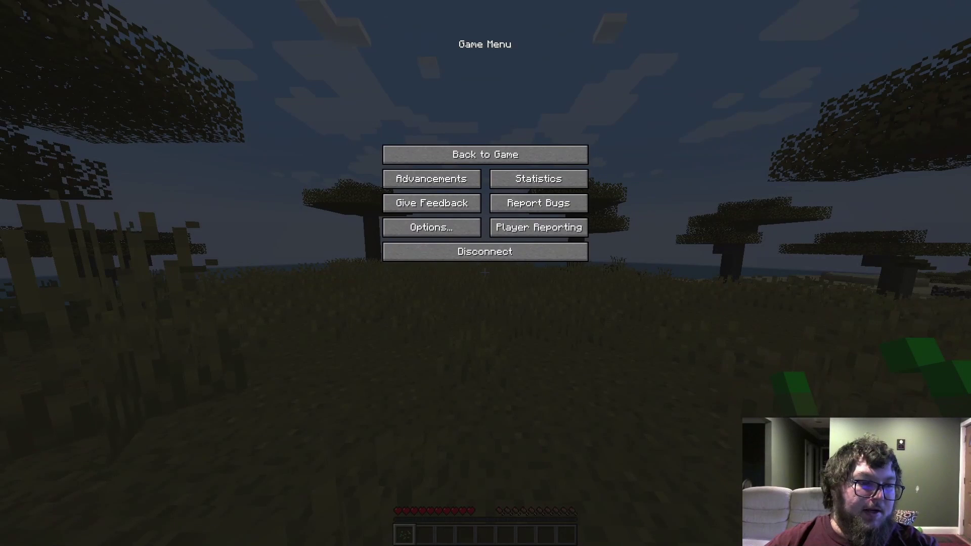
{"action": "key", "text": "alt+Tab"}
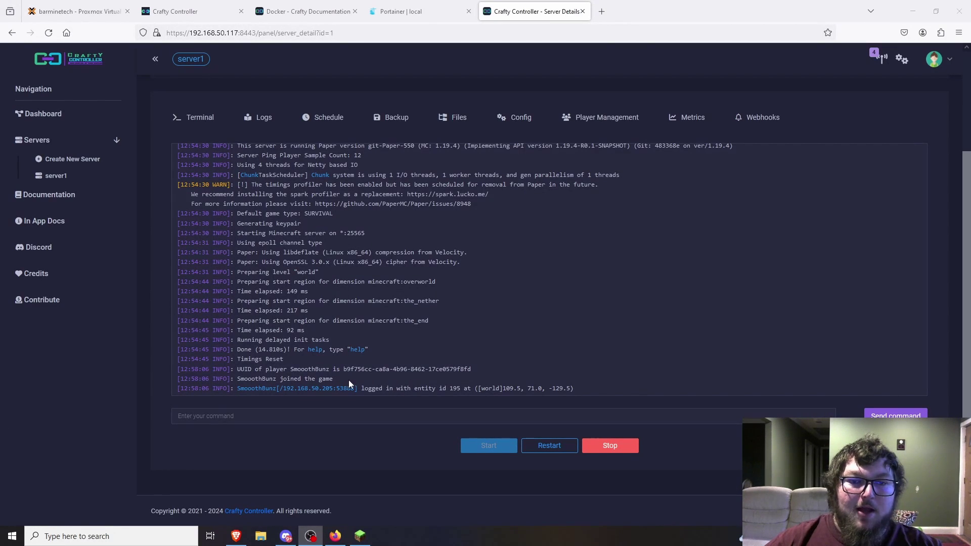
- Check server1's connected players and its log output
{"action": "left_click", "coordinate": [613, 123]}
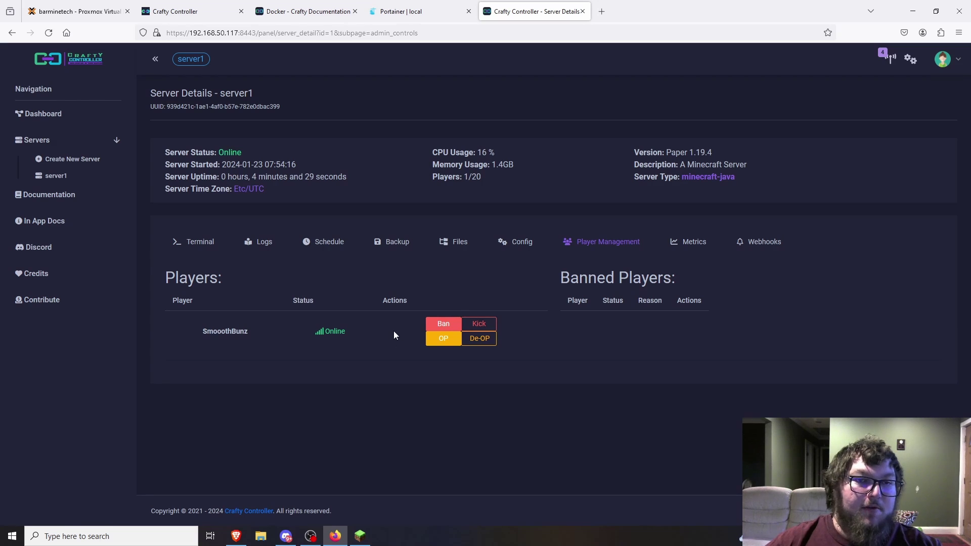
{"action": "left_click", "coordinate": [262, 244]}
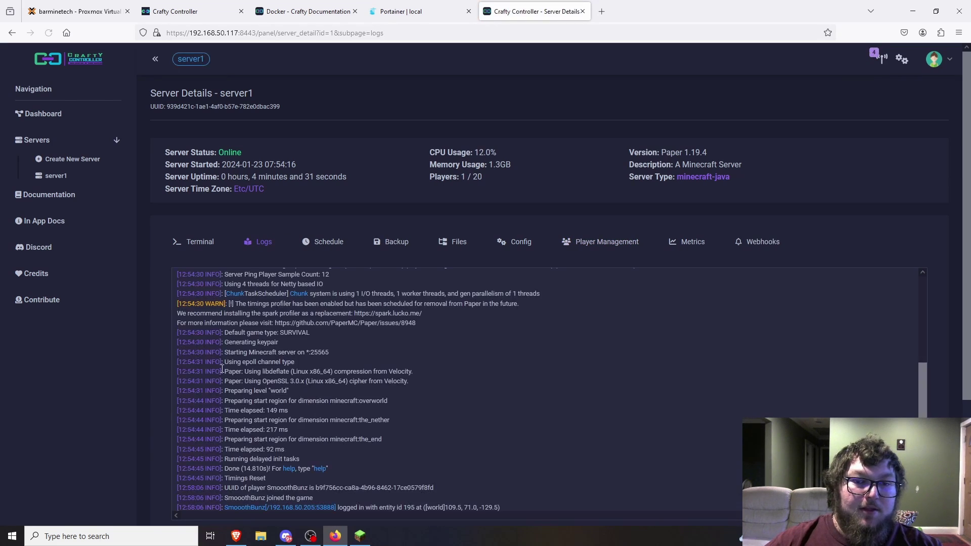
{"action": "scroll", "coordinate": [163, 372], "scroll_direction": "down", "scroll_amount": 2}
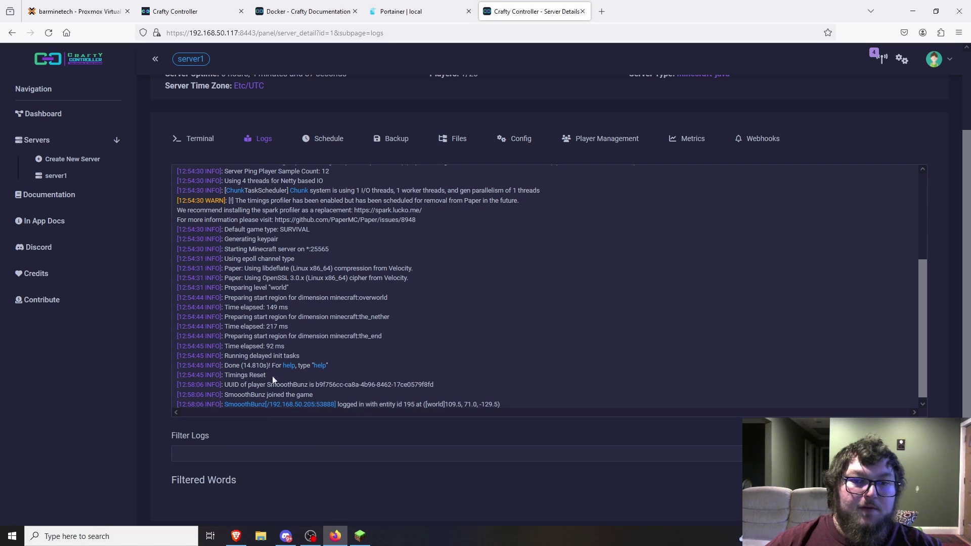
{"action": "scroll", "coordinate": [132, 363], "scroll_direction": "up", "scroll_amount": 2}
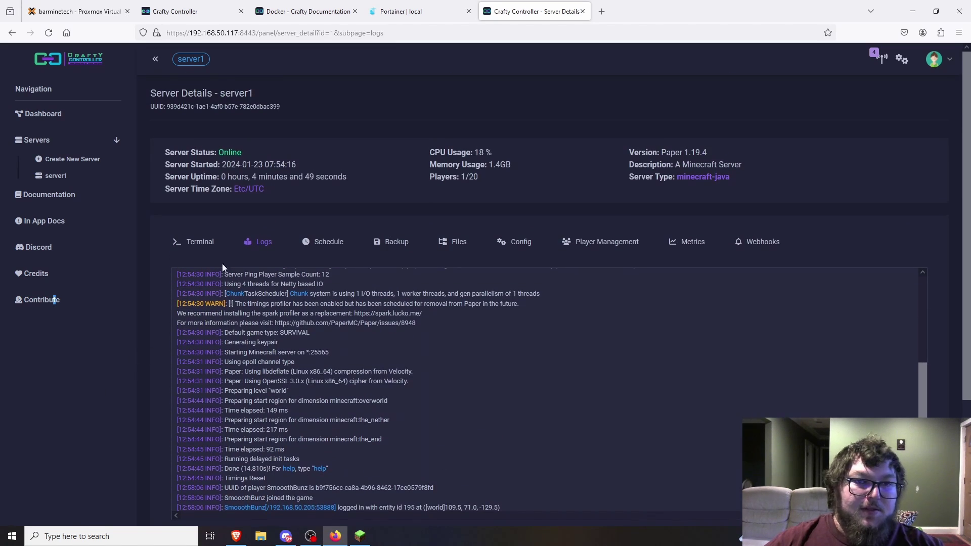
- Return to server1's live terminal at the top of the details page
{"action": "left_click", "coordinate": [199, 241]}
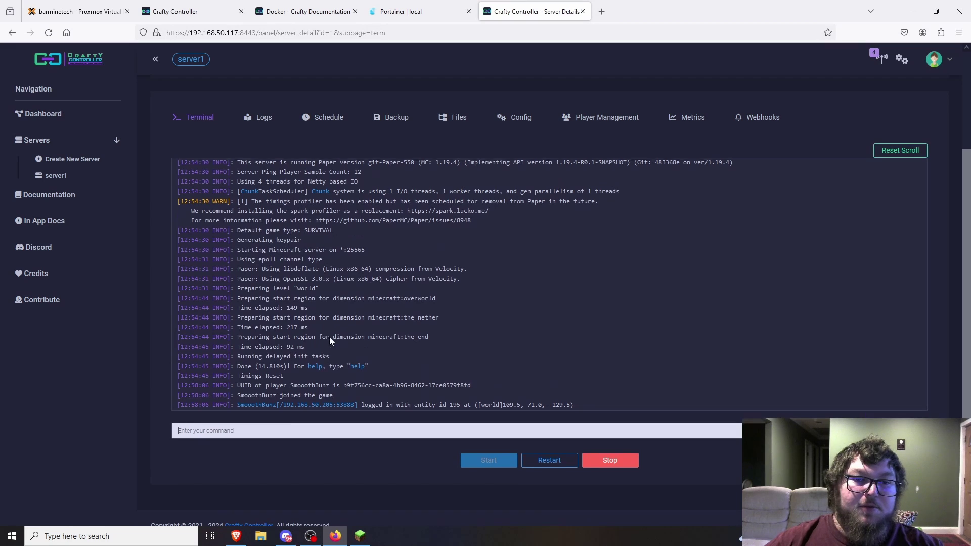
{"action": "scroll", "coordinate": [329, 337], "scroll_direction": "up", "scroll_amount": 3}
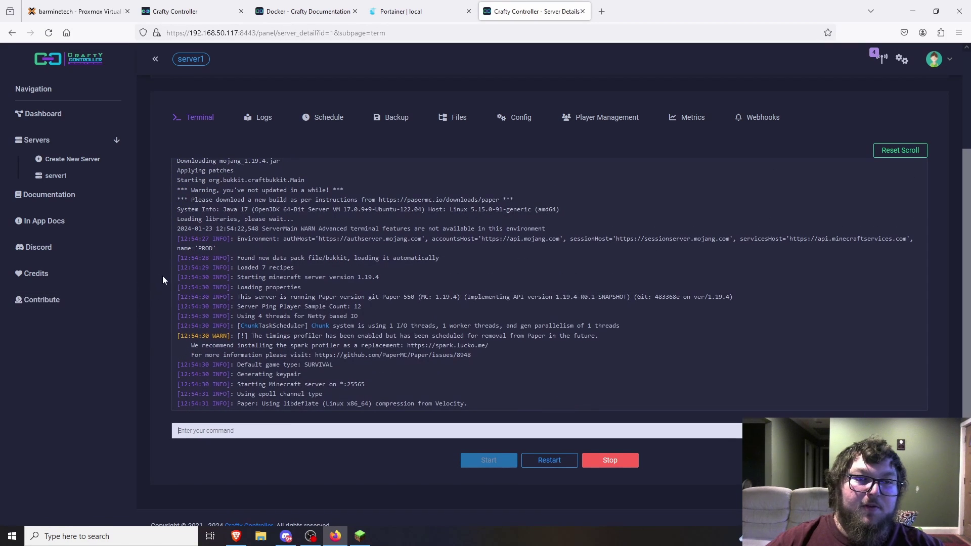
{"action": "scroll", "coordinate": [163, 276], "scroll_direction": "up", "scroll_amount": 1}
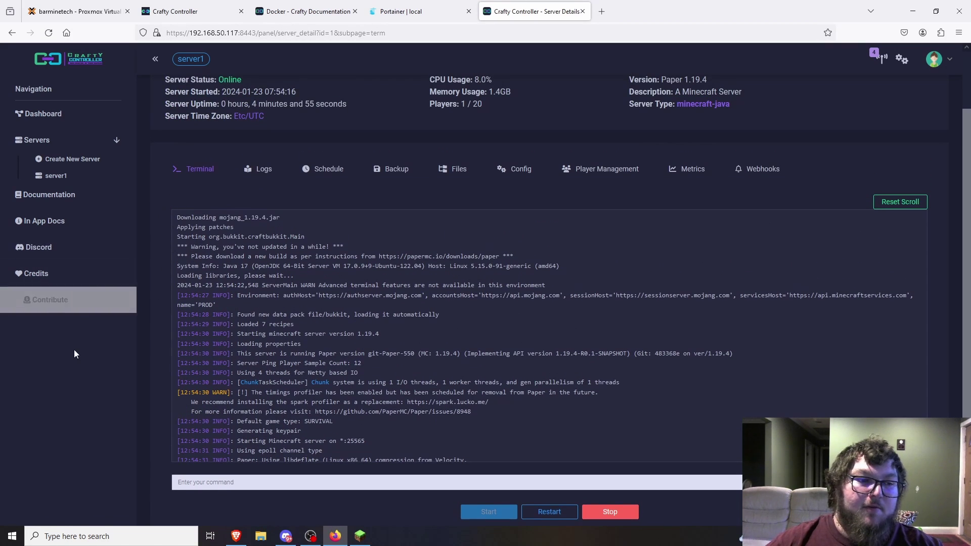
{"action": "scroll", "coordinate": [506, 303], "scroll_direction": "up", "scroll_amount": 2}
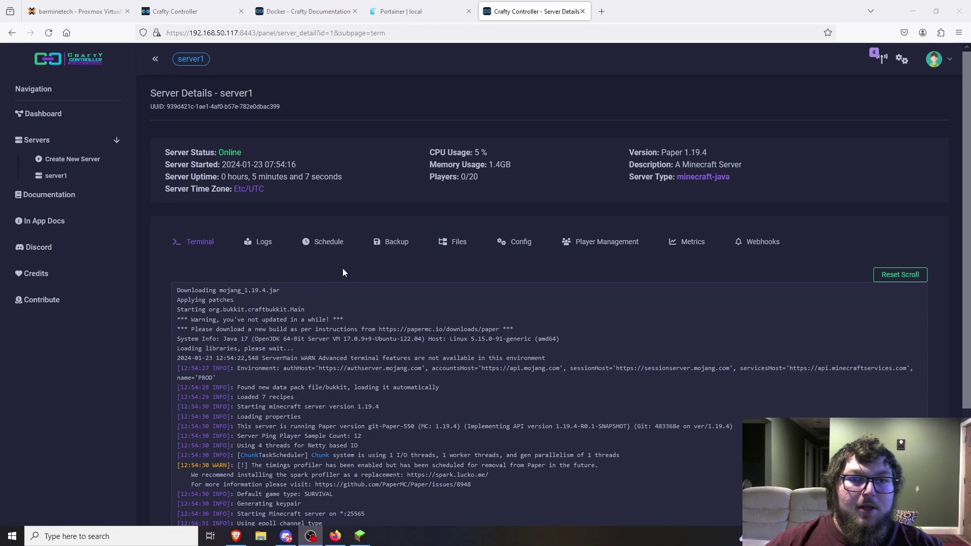
{"action": "left_click", "coordinate": [359, 263]}
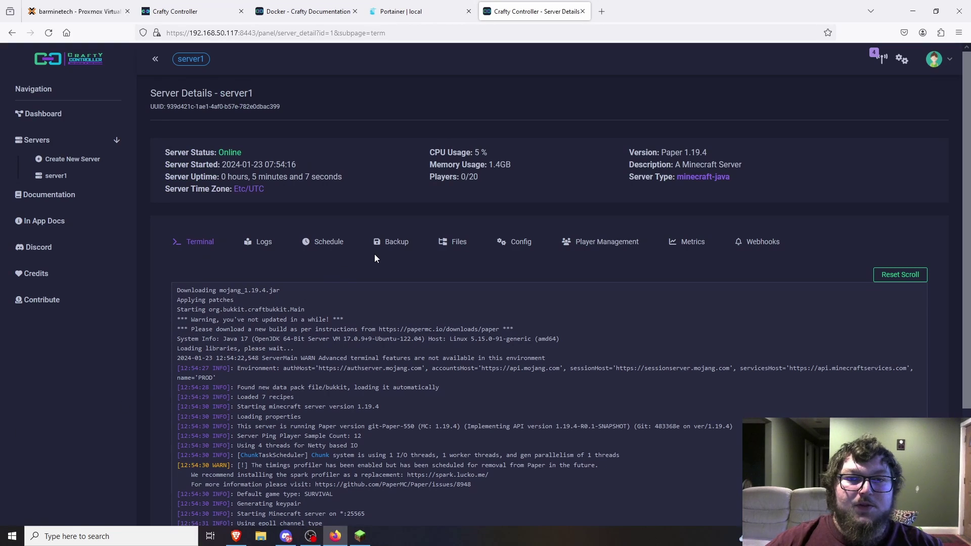
- Open server1's Backup tab and inspect the storage location and Max Backups value of 0
{"action": "left_click", "coordinate": [399, 246]}
{"action": "scroll", "coordinate": [293, 320], "scroll_direction": "down", "scroll_amount": 1}
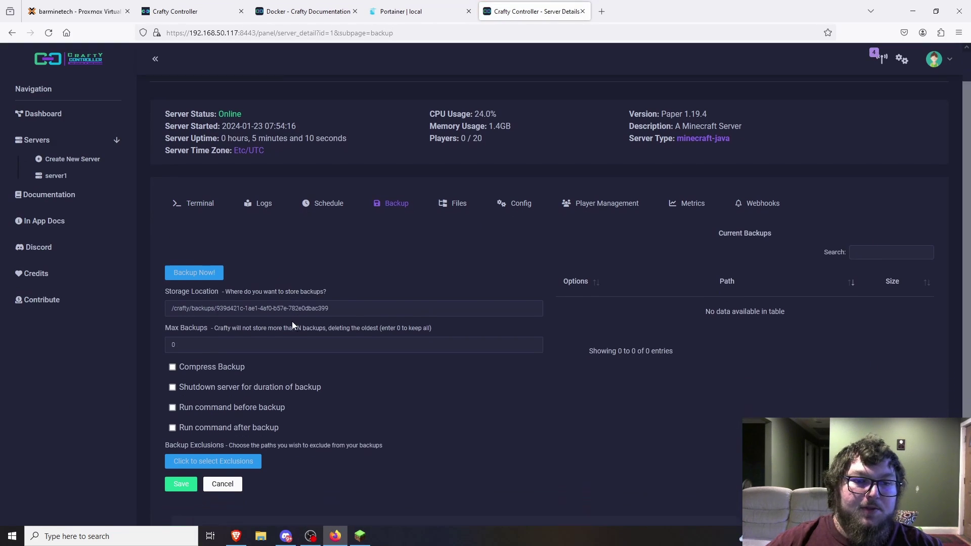
{"action": "scroll", "coordinate": [292, 324], "scroll_direction": "down", "scroll_amount": 2}
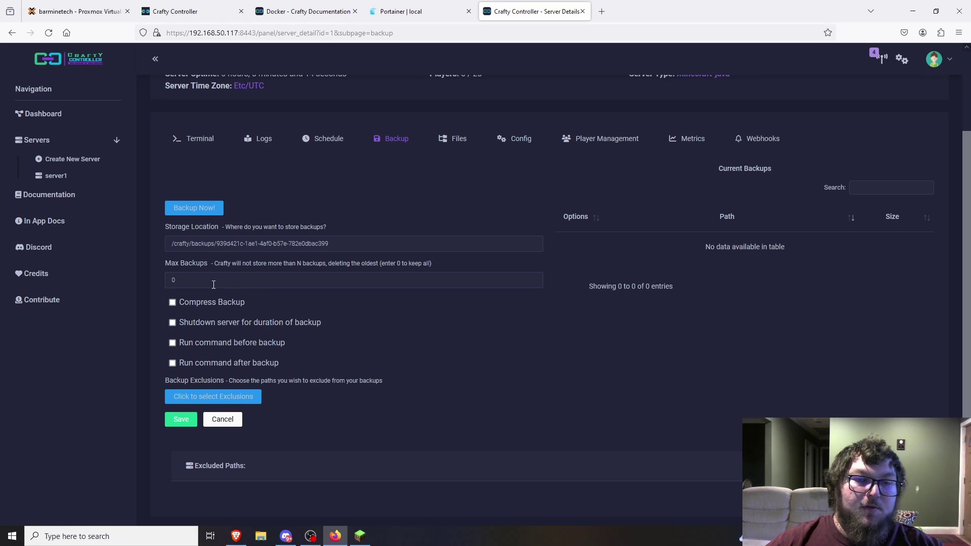
{"action": "left_click_drag", "start_coordinate": [213, 275], "coordinate": [156, 277]}
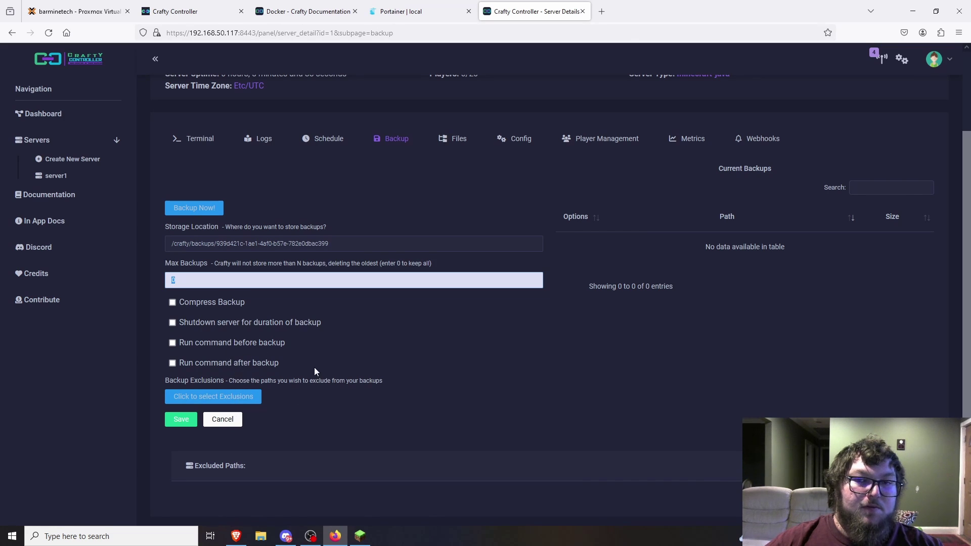
{"action": "scroll", "coordinate": [405, 342], "scroll_direction": "up", "scroll_amount": 2}
{"action": "left_click", "coordinate": [484, 260]}
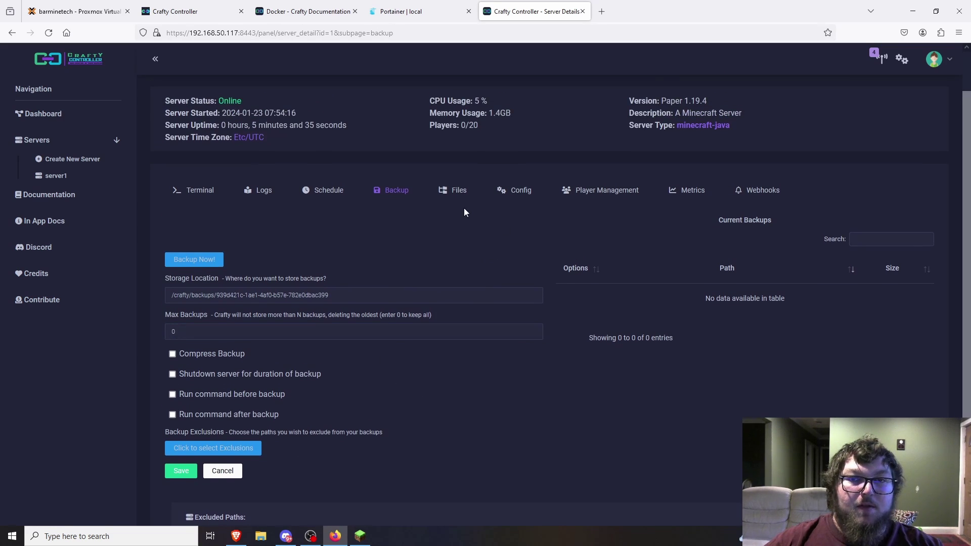
- Look over server1's Config settings and its player list
{"action": "left_click", "coordinate": [524, 193]}
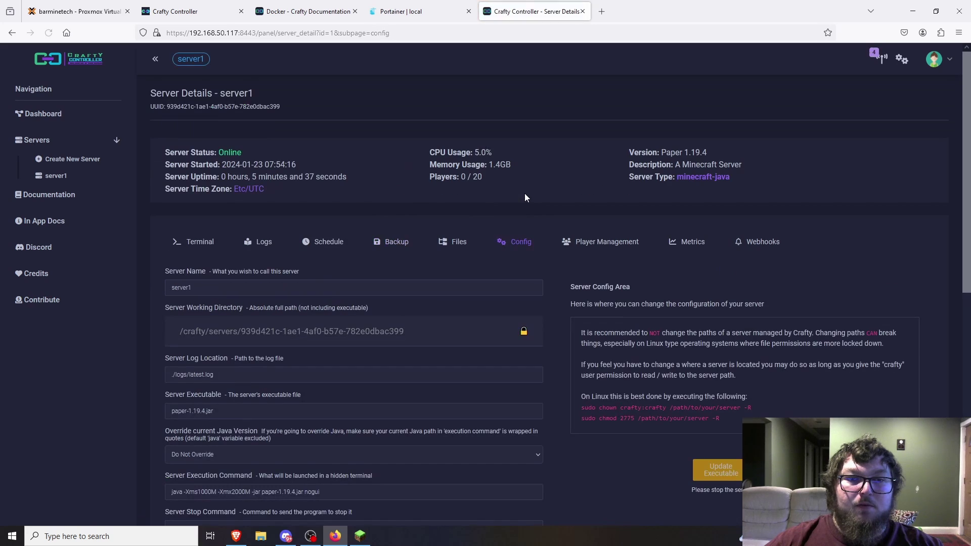
{"action": "scroll", "coordinate": [386, 304], "scroll_direction": "down", "scroll_amount": 8}
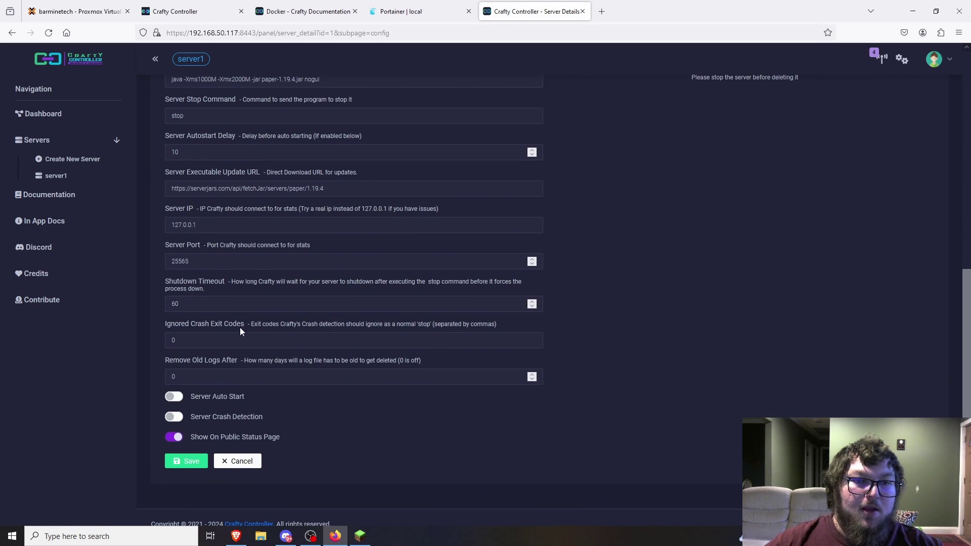
{"action": "scroll", "coordinate": [318, 348], "scroll_direction": "up", "scroll_amount": 4}
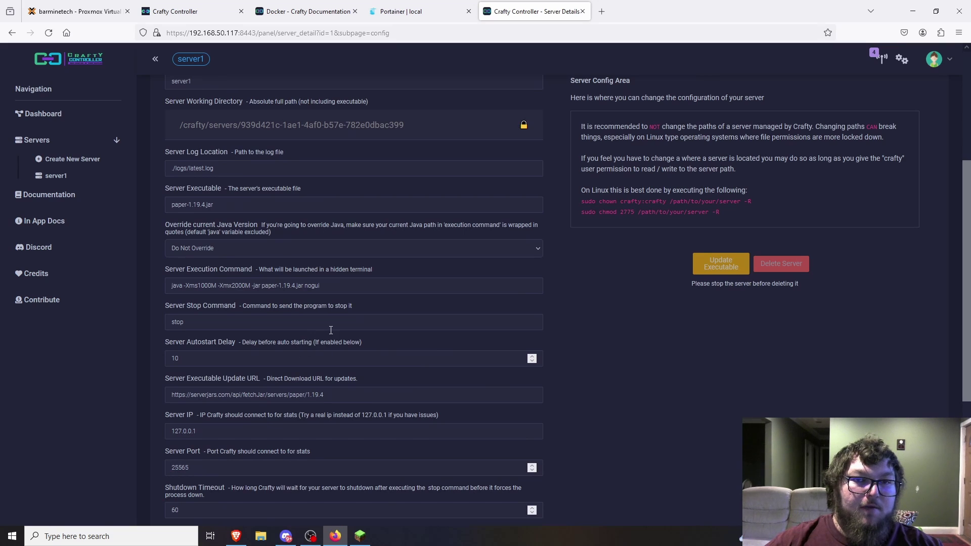
{"action": "scroll", "coordinate": [324, 318], "scroll_direction": "up", "scroll_amount": 4}
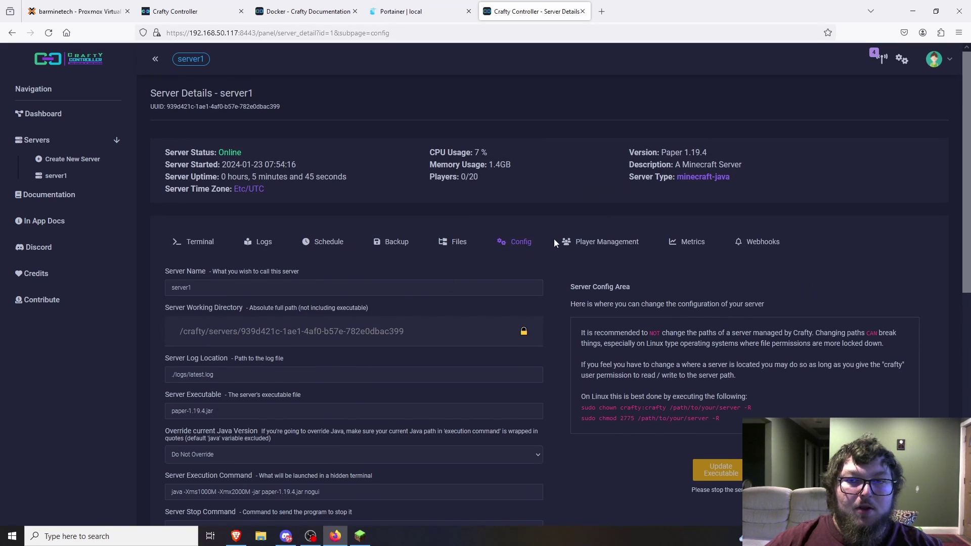
{"action": "left_click", "coordinate": [602, 242]}
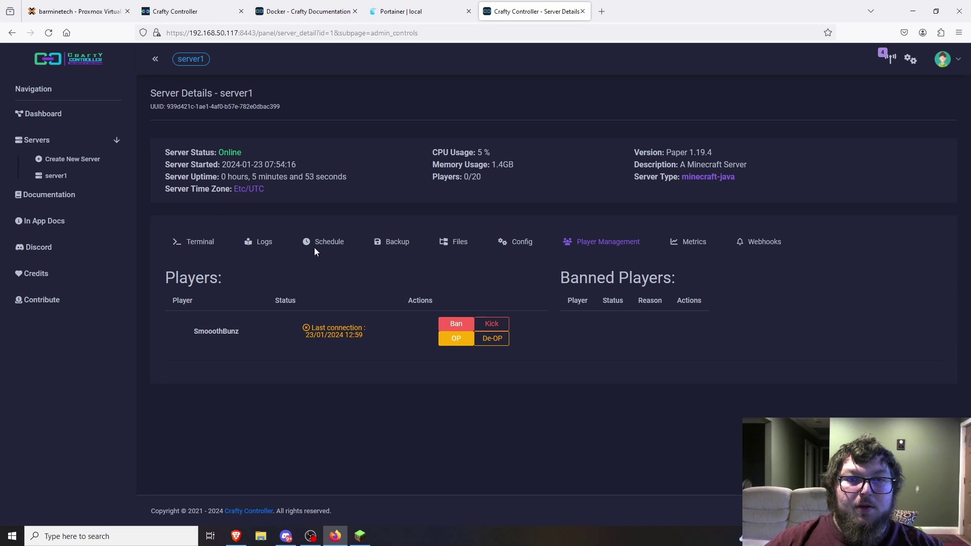
- Enable Server Auto Start and Server Crash Detection in server1's config and save
{"action": "left_click", "coordinate": [524, 243]}
{"action": "scroll", "coordinate": [387, 304], "scroll_direction": "down", "scroll_amount": 8}
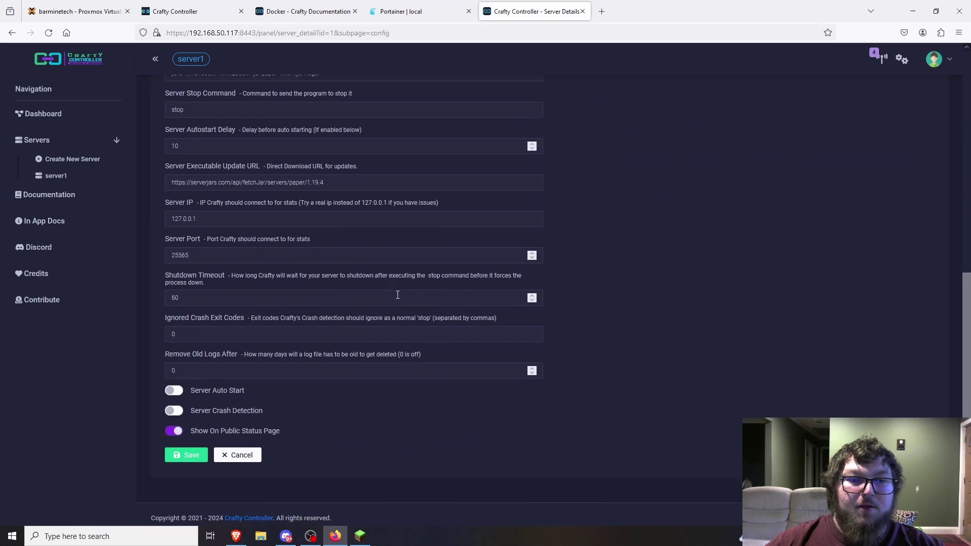
{"action": "left_click", "coordinate": [173, 385]}
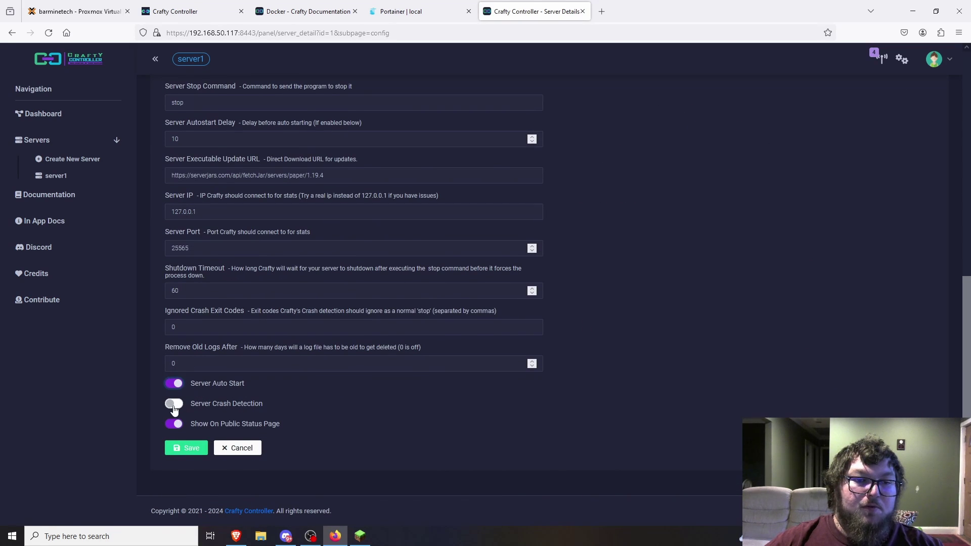
{"action": "left_click", "coordinate": [173, 403]}
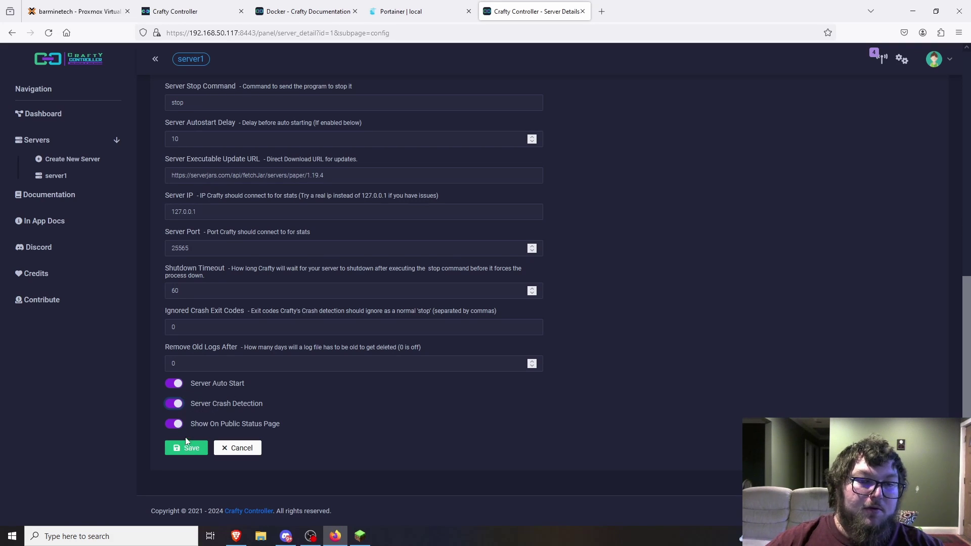
{"action": "left_click", "coordinate": [178, 449]}
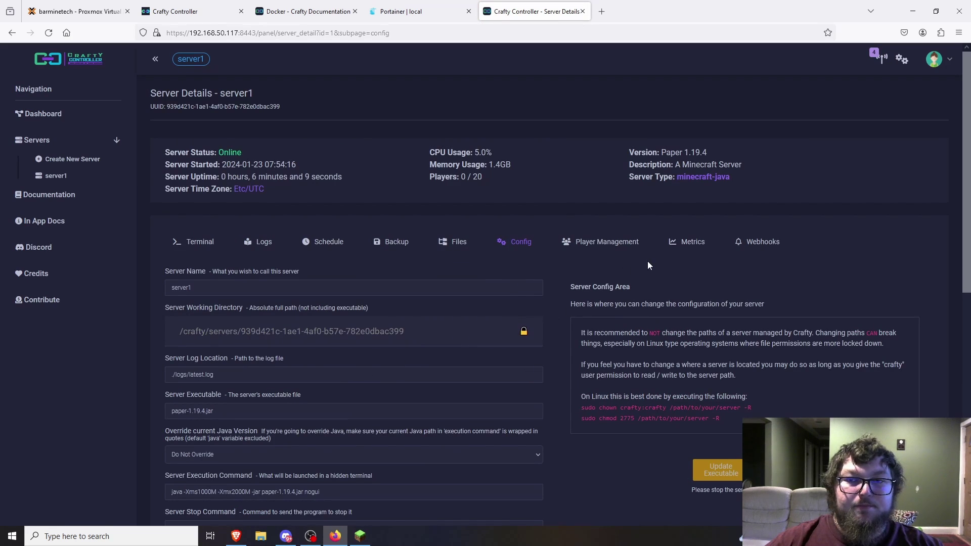
- Create a new Discord-type webhook for server1 and open its Trigger event list
{"action": "left_click", "coordinate": [749, 243]}
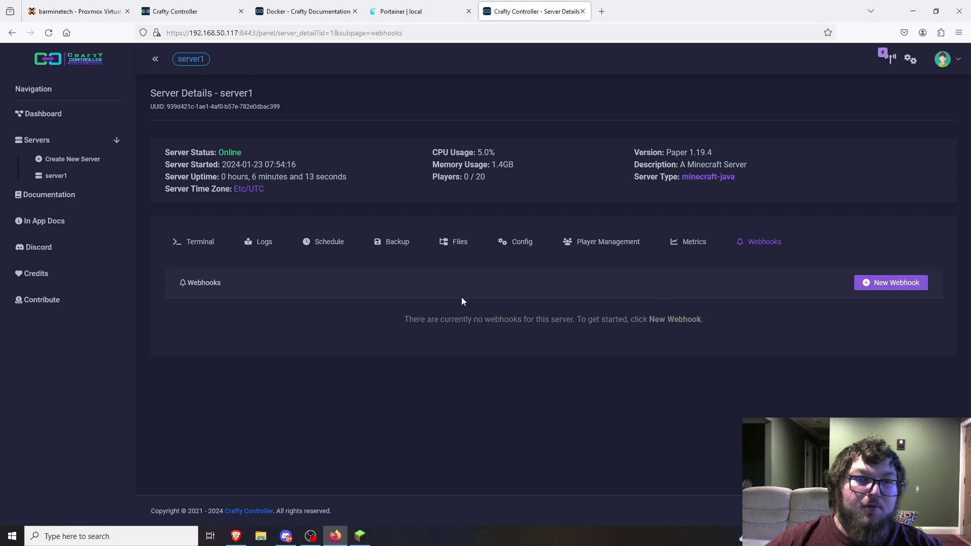
{"action": "left_click", "coordinate": [877, 288]}
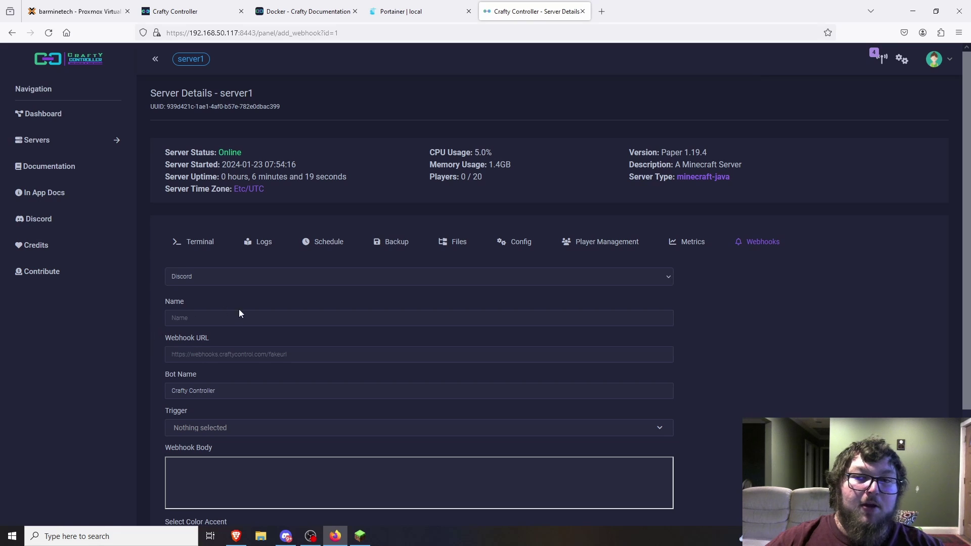
{"action": "left_click", "coordinate": [215, 283]}
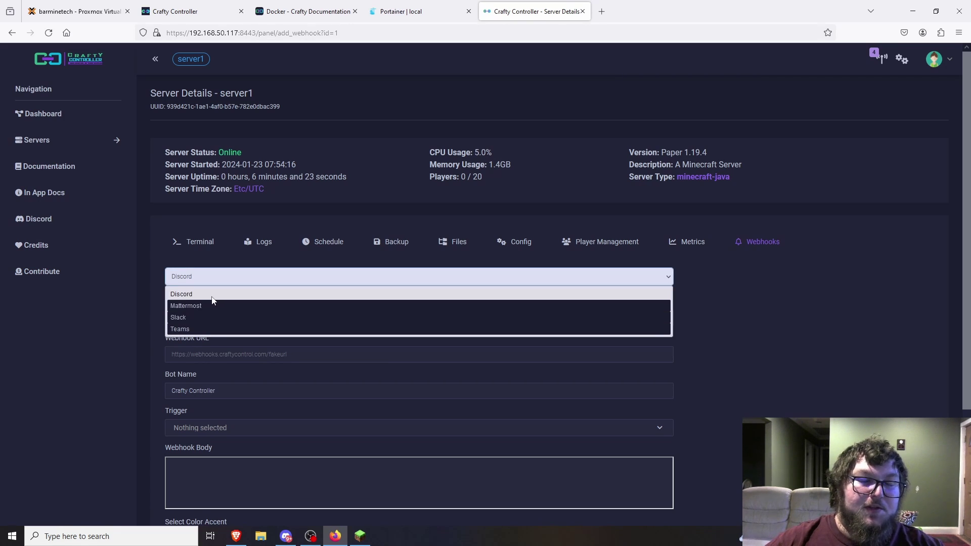
{"action": "left_click", "coordinate": [212, 296]}
{"action": "scroll", "coordinate": [211, 324], "scroll_direction": "down", "scroll_amount": 1}
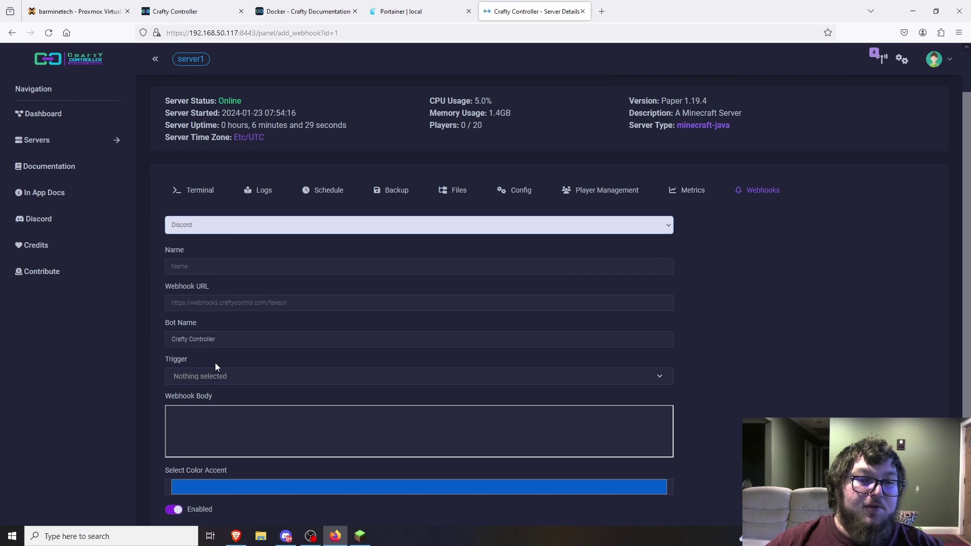
{"action": "scroll", "coordinate": [216, 366], "scroll_direction": "down", "scroll_amount": 2}
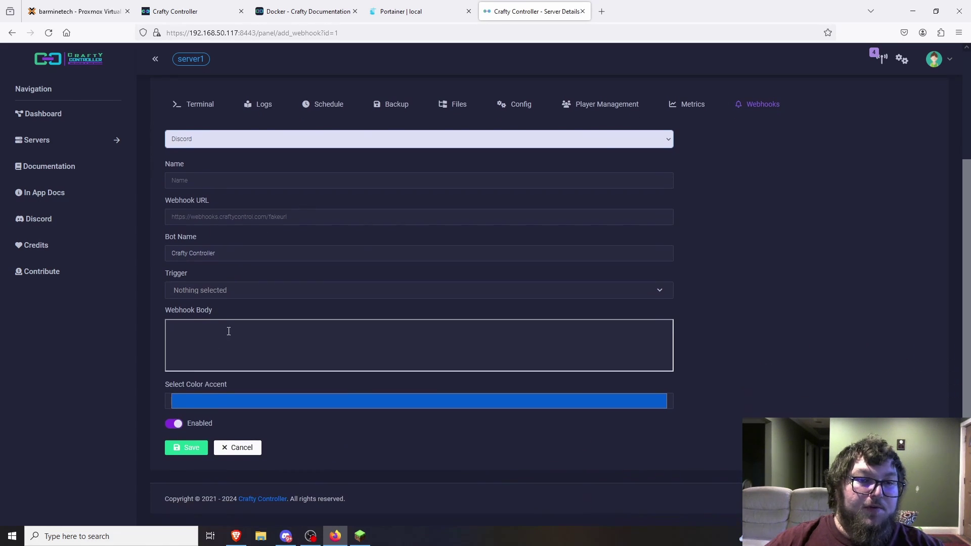
{"action": "left_click", "coordinate": [230, 294]}
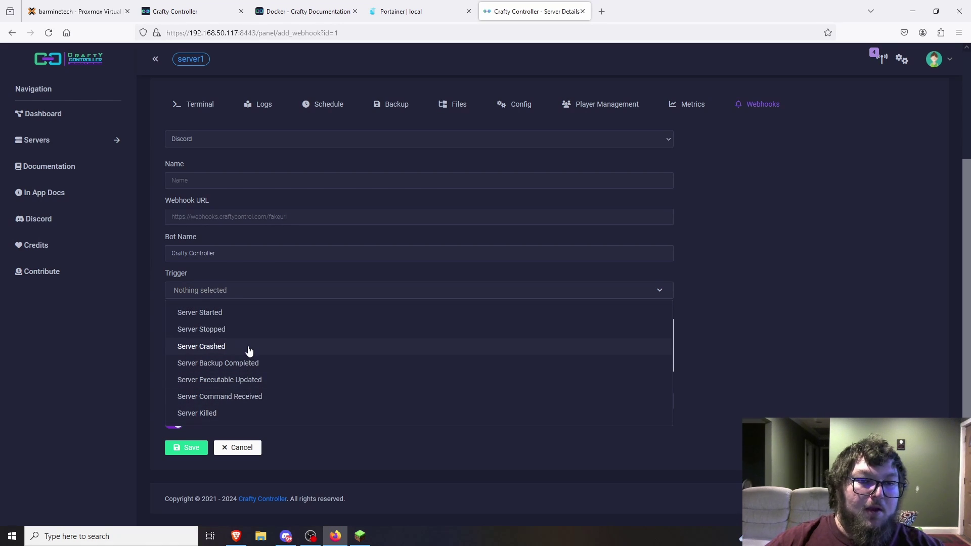
- Choose the Server Executable Updated trigger and enter body text 'server executable updated'
{"action": "left_click", "coordinate": [263, 383]}
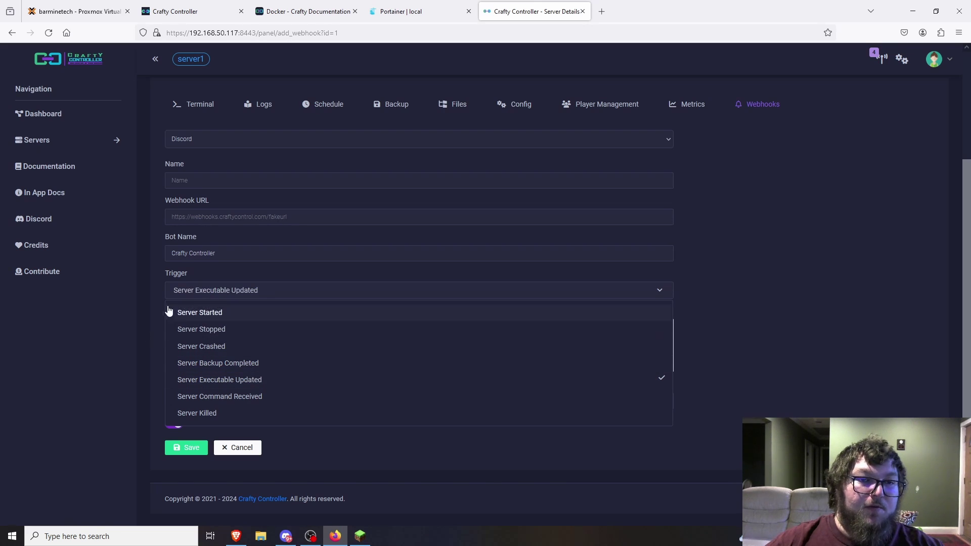
{"action": "left_click", "coordinate": [154, 333]}
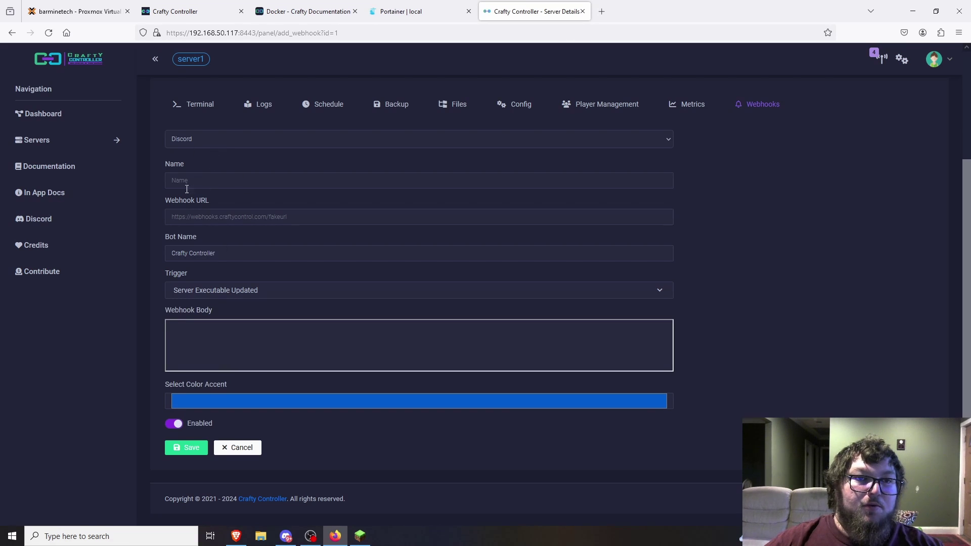
{"action": "left_click", "coordinate": [212, 219]}
{"action": "left_click", "coordinate": [218, 346]}
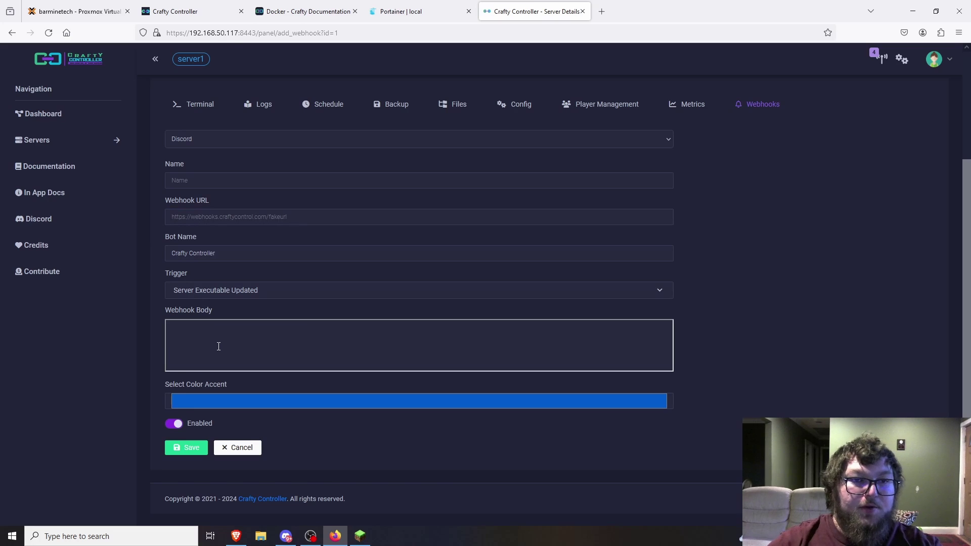
{"action": "type", "text": "server"}
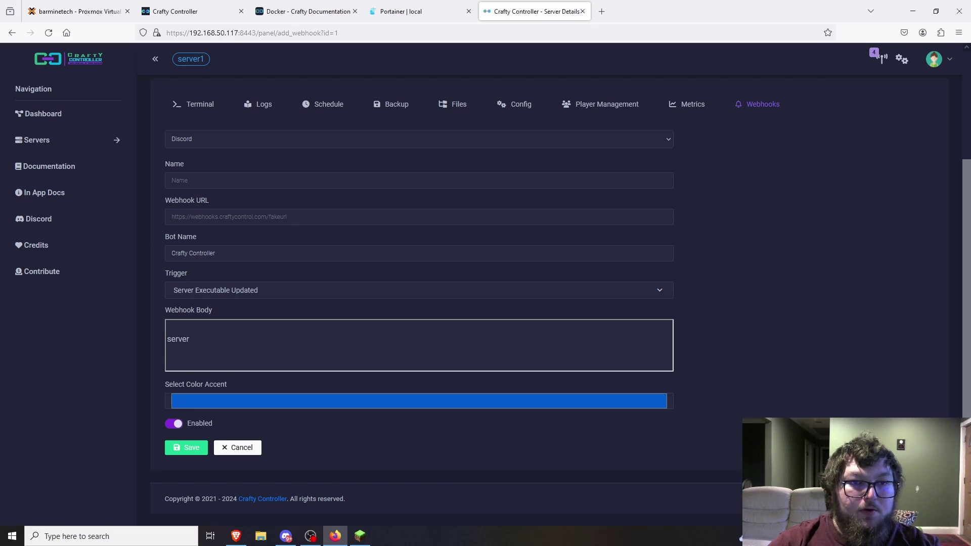
{"action": "type", "text": " executable updated"}
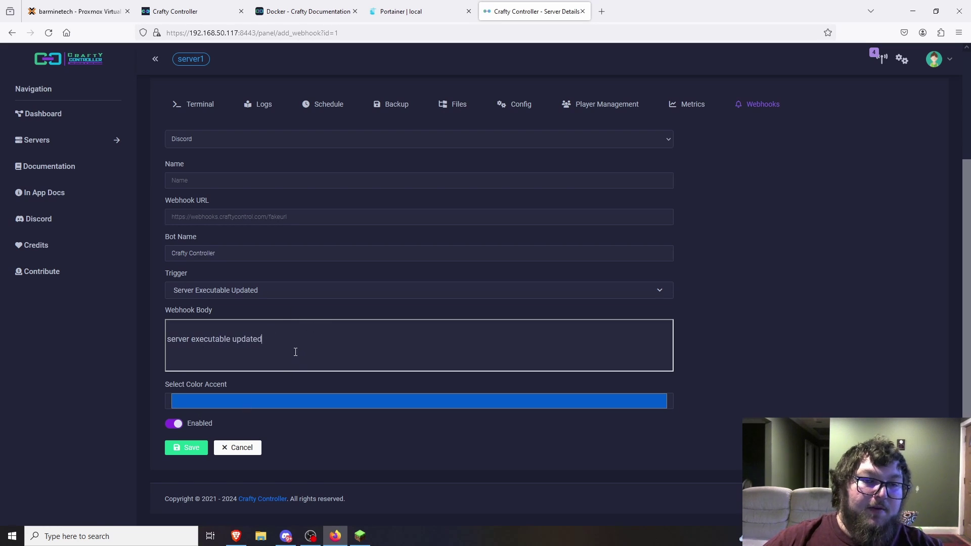
- Recheck the webhook body and trigger, keeping Server Executable Updated selected
{"action": "left_click_drag", "start_coordinate": [281, 341], "coordinate": [179, 338]}
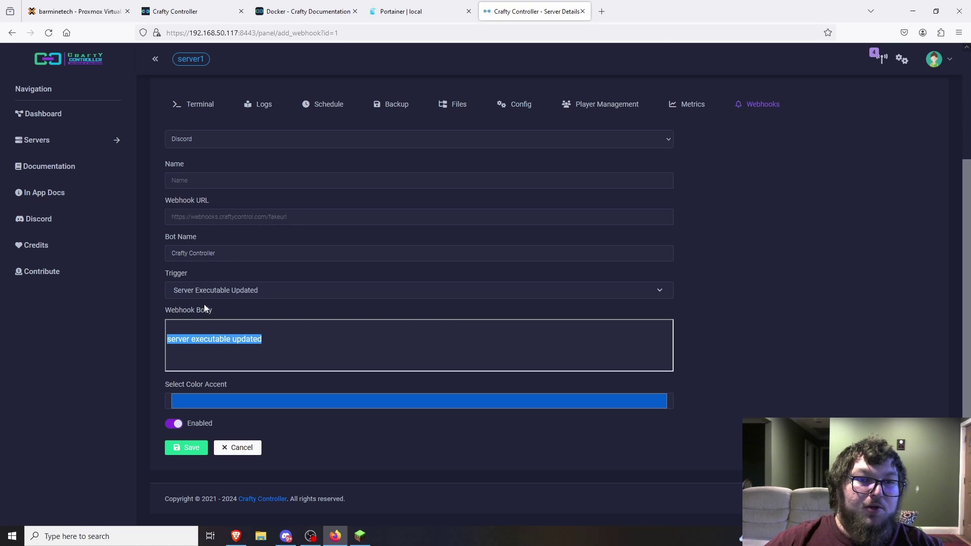
{"action": "left_click", "coordinate": [215, 295]}
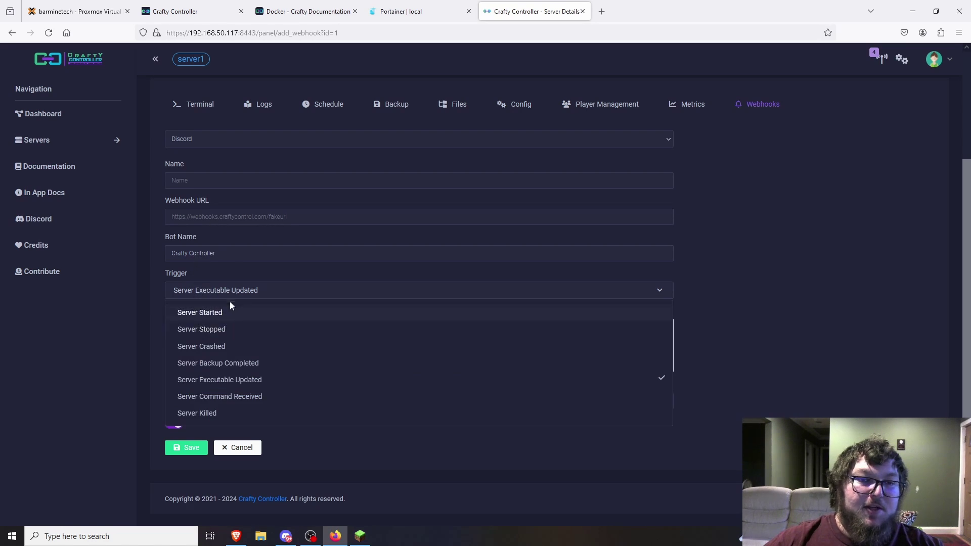
{"action": "left_click", "coordinate": [242, 295]}
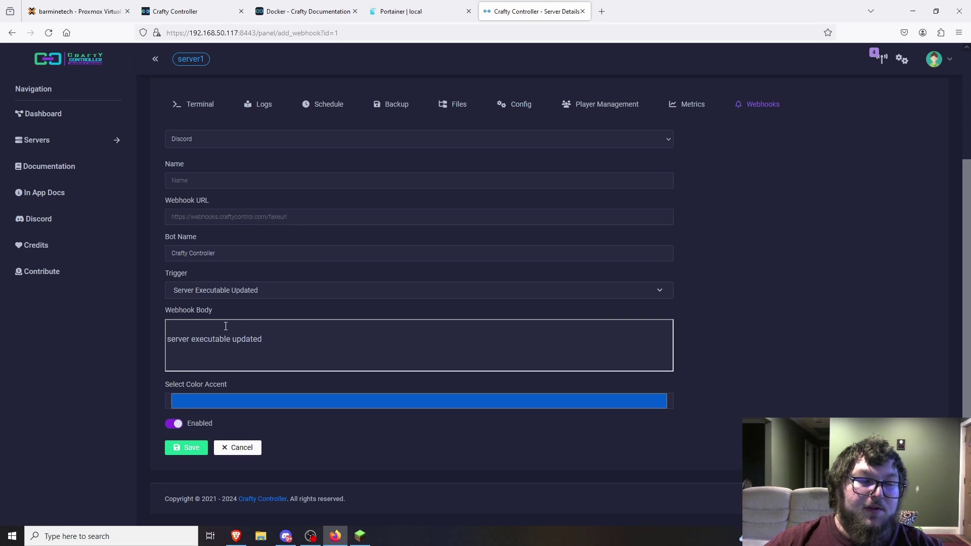
{"action": "left_click", "coordinate": [247, 290]}
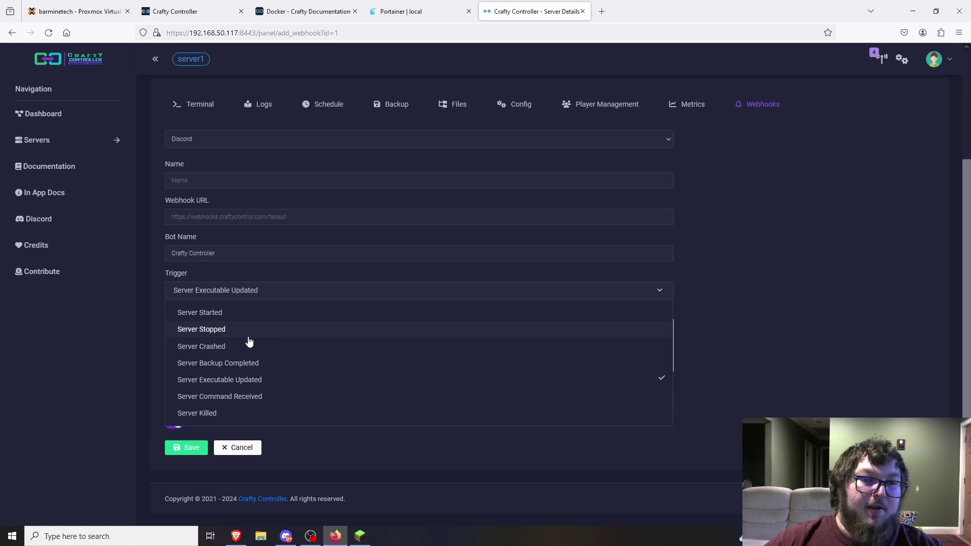
{"action": "left_click", "coordinate": [149, 314]}
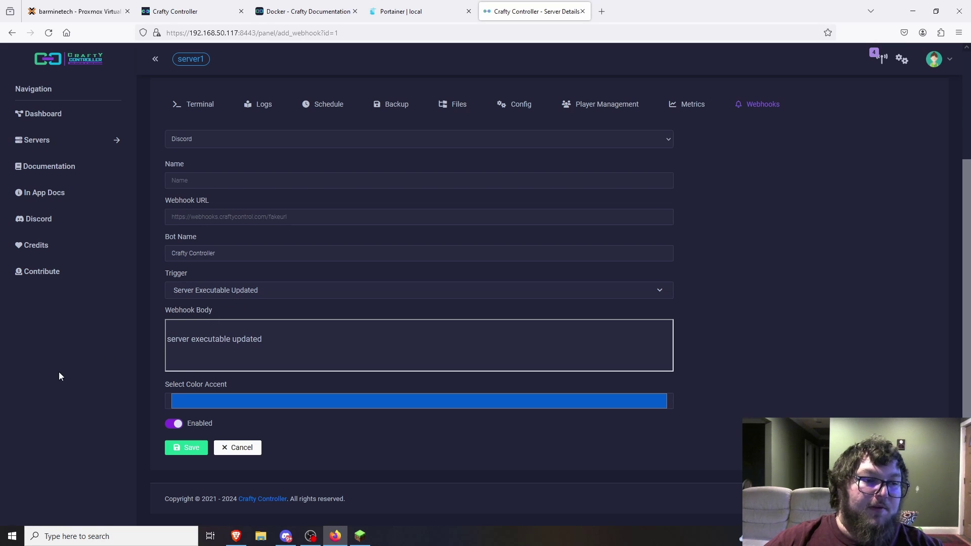
{"action": "scroll", "coordinate": [162, 362], "scroll_direction": "up", "scroll_amount": 3}
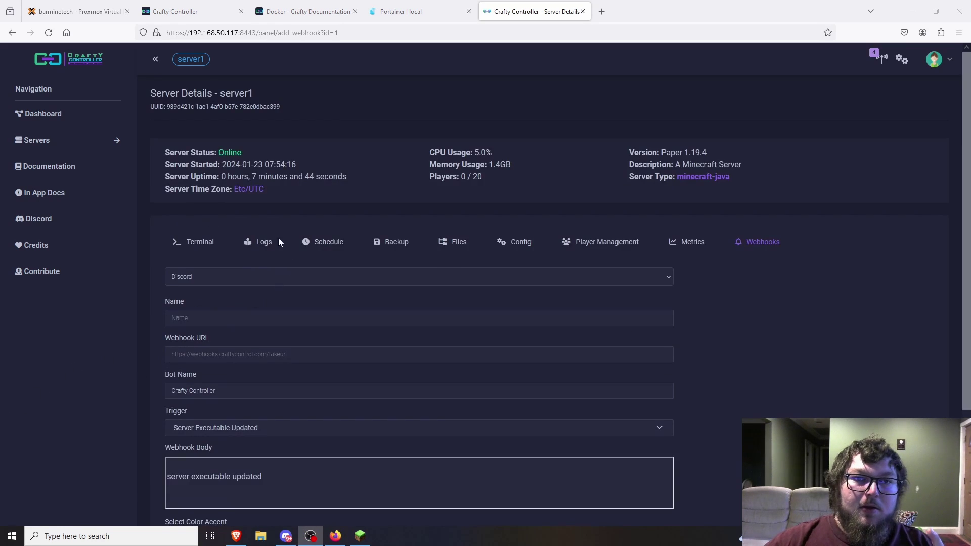
{"action": "left_click", "coordinate": [259, 223]}
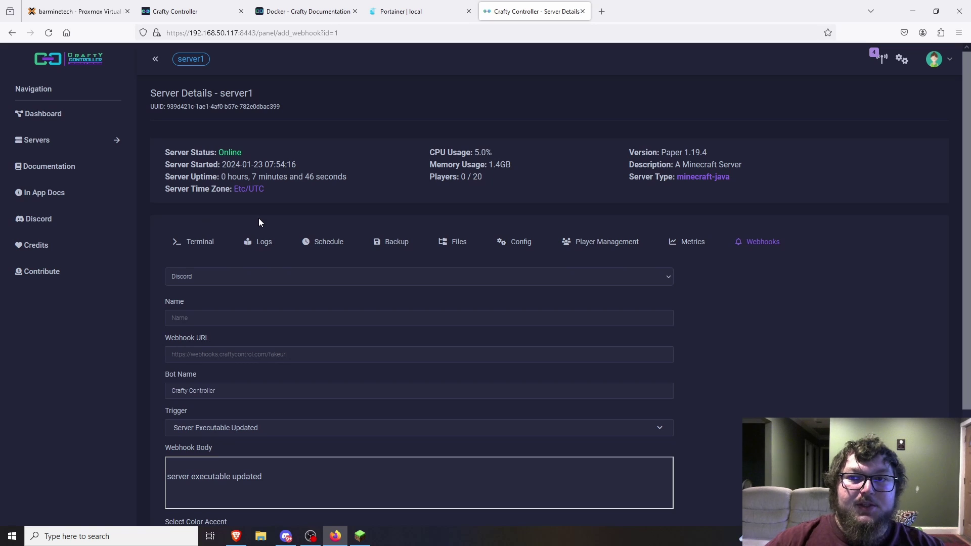
- Stop server1 from the Dashboard
{"action": "left_click", "coordinate": [43, 114]}
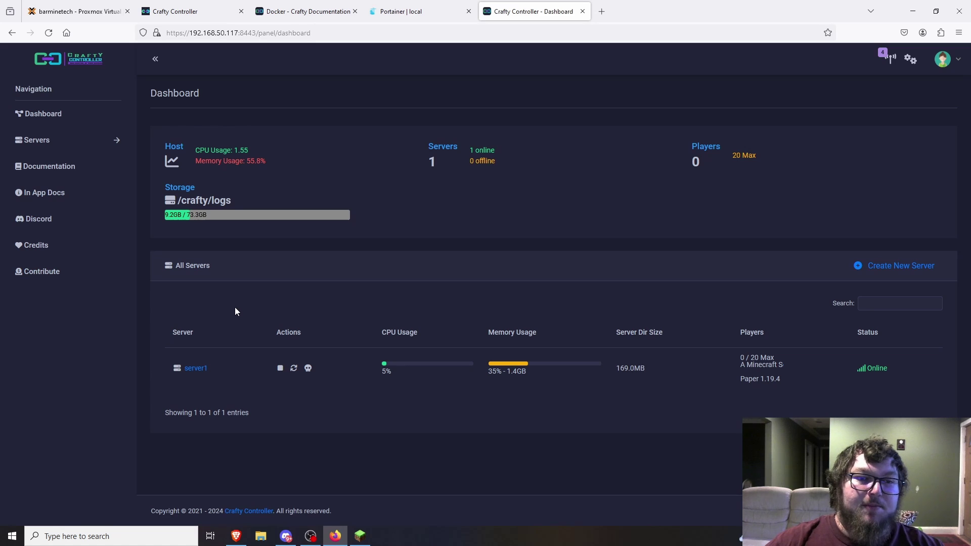
{"action": "left_click", "coordinate": [281, 369]}
{"action": "left_click", "coordinate": [582, 204]}
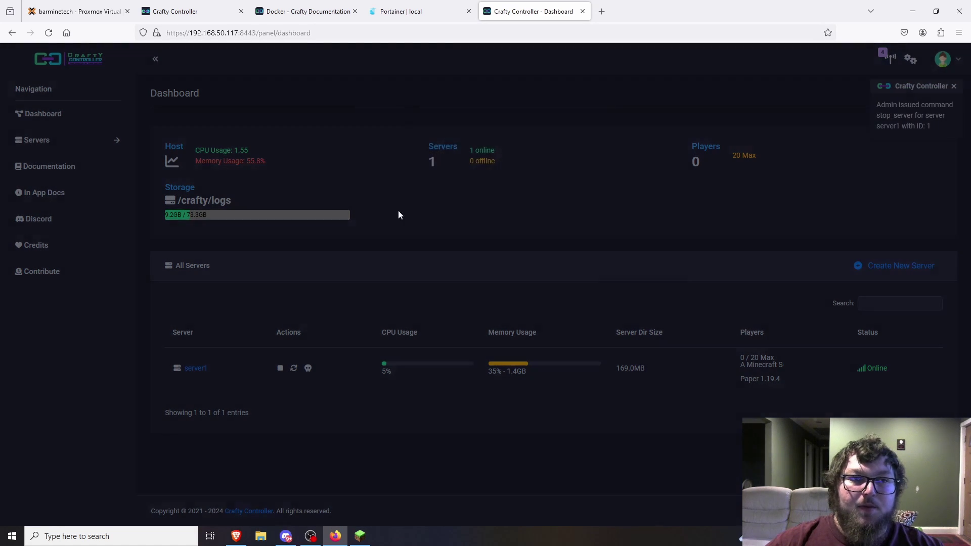
- Build a new Paper 1.19.4 server named skyblock on port 25566
{"action": "left_click", "coordinate": [75, 145]}
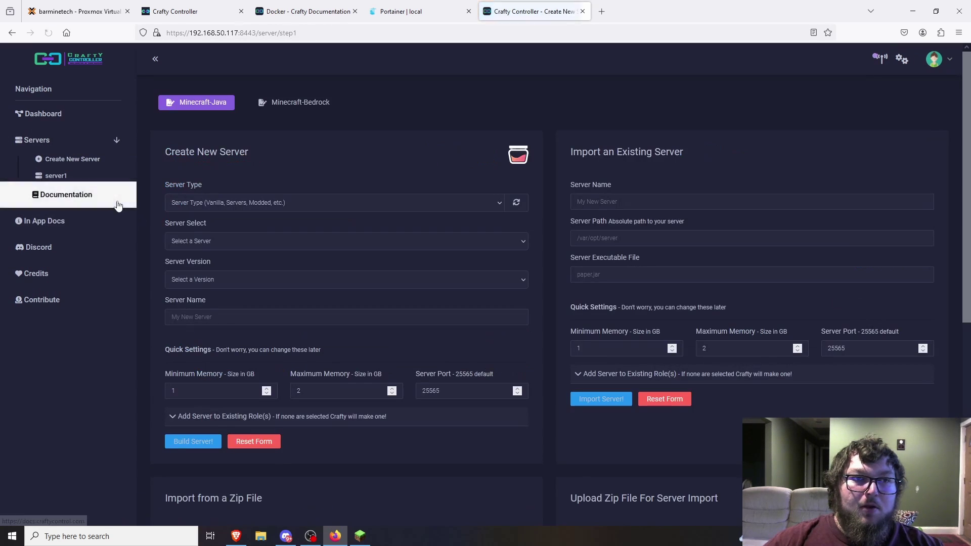
{"action": "left_click", "coordinate": [253, 203]}
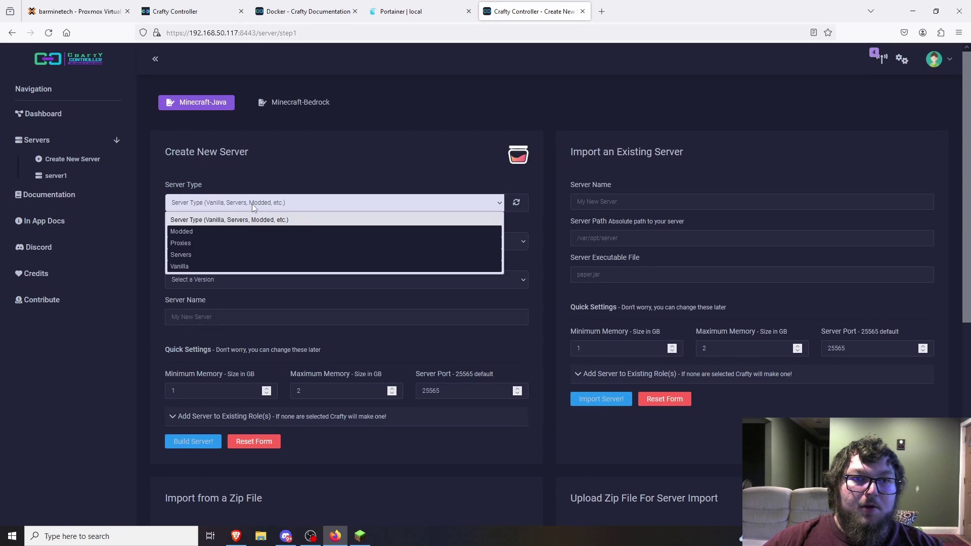
{"action": "left_click", "coordinate": [217, 255]}
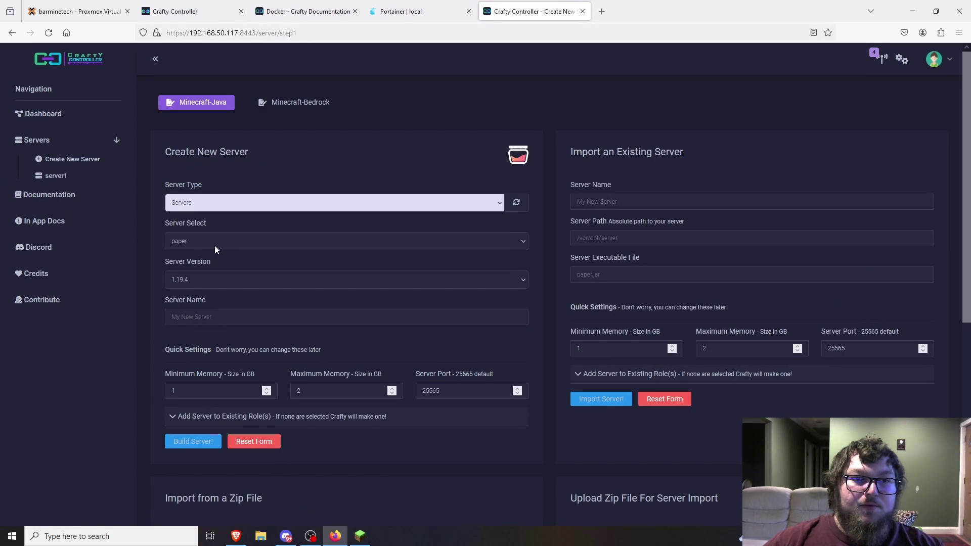
{"action": "left_click", "coordinate": [191, 317]}
{"action": "type", "text": "sky"}
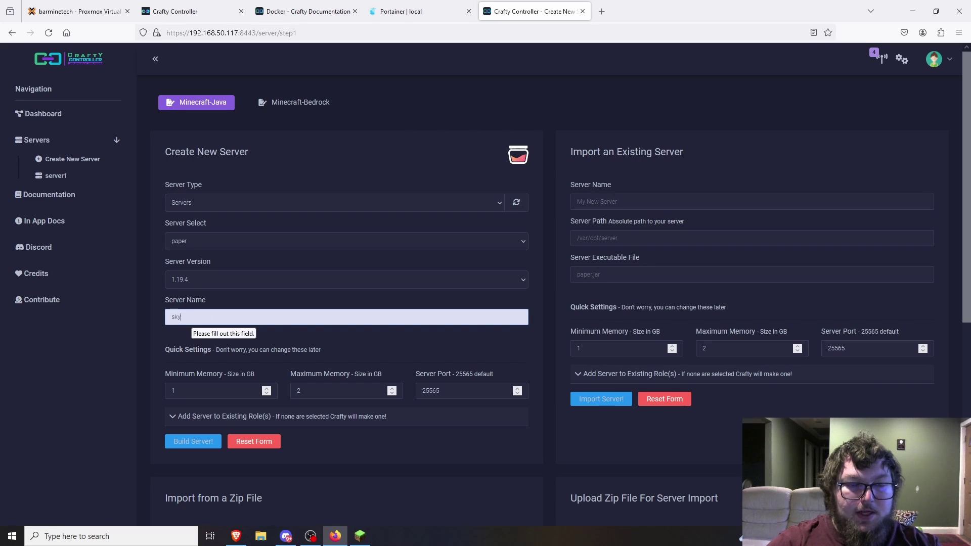
{"action": "type", "text": "blok"}
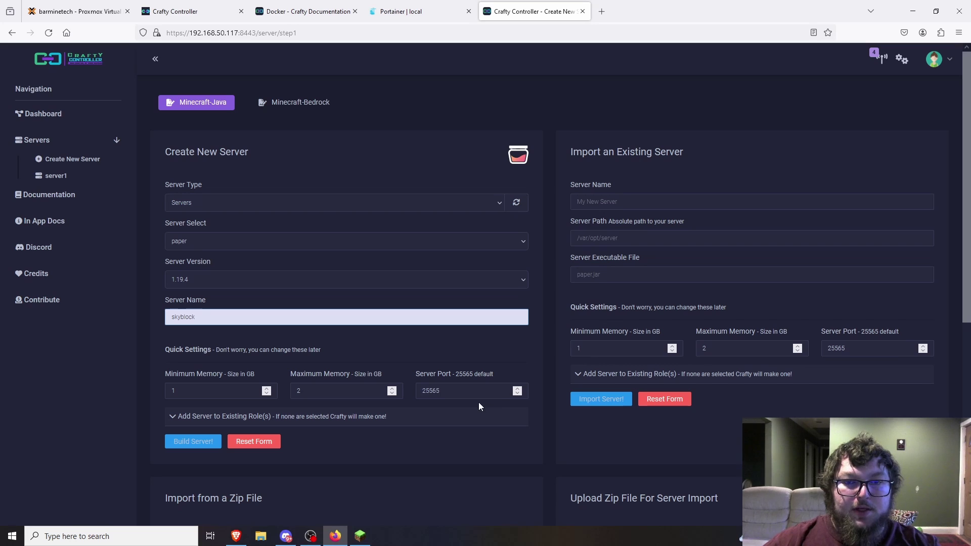
{"action": "left_click", "coordinate": [517, 387]}
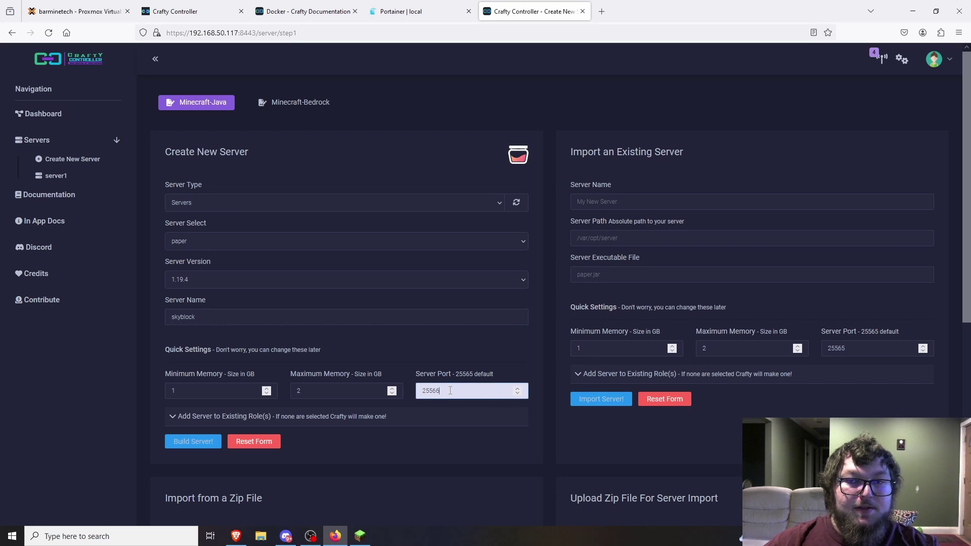
{"action": "left_click", "coordinate": [192, 443]}
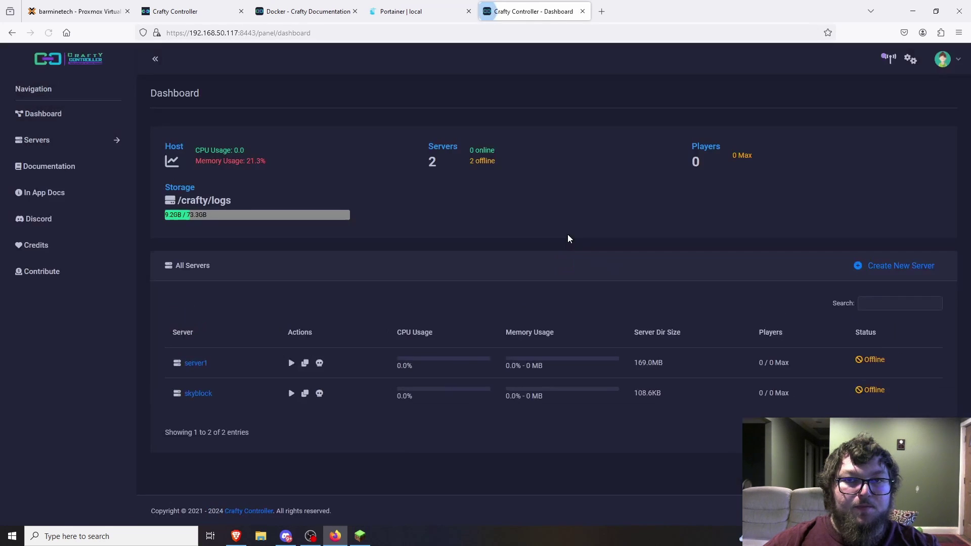
- Open the skyblock server's details page and its Files tab
{"action": "left_click", "coordinate": [201, 395]}
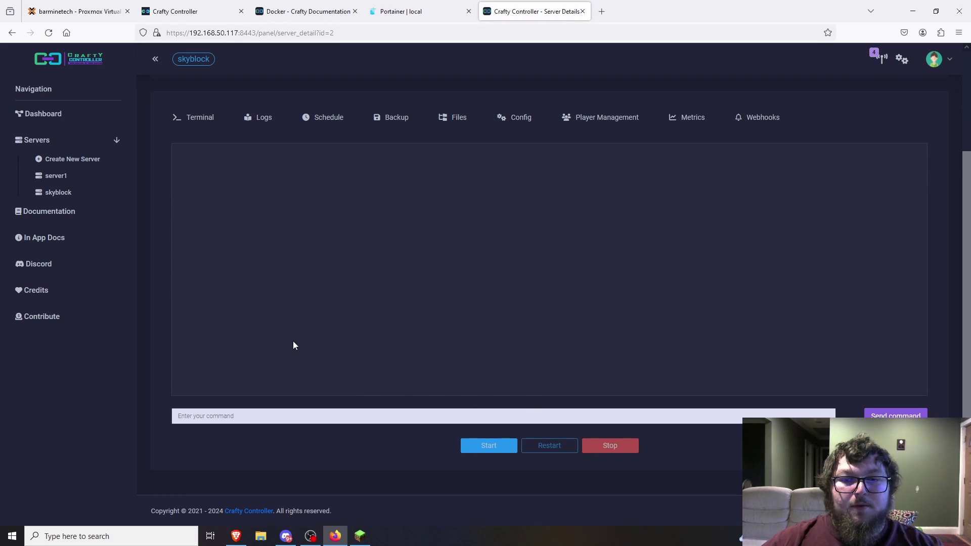
{"action": "left_click", "coordinate": [457, 117]}
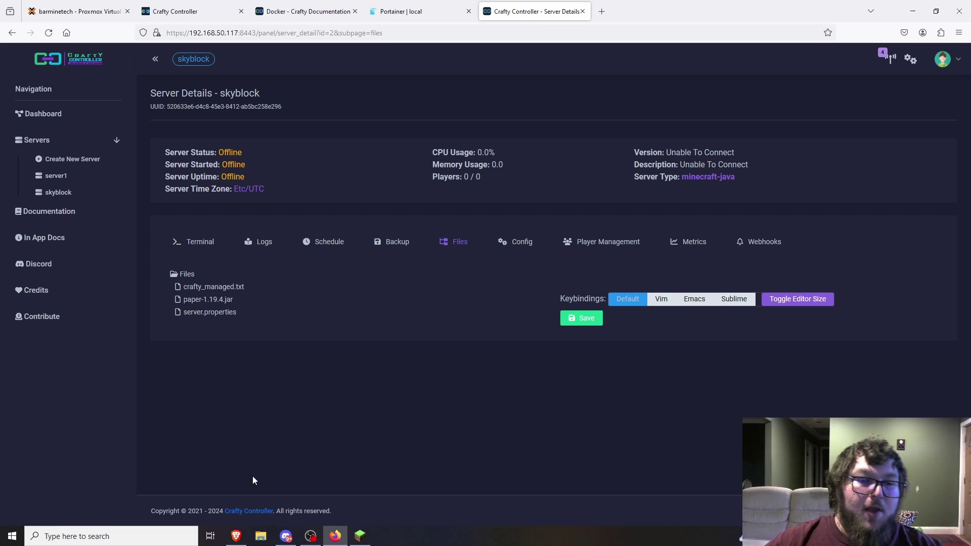
{"action": "left_click", "coordinate": [601, 11]}
- Search Google for 'skyblock minecraft', then return to the skyblock server's file list
{"action": "type", "text": "skyb"}
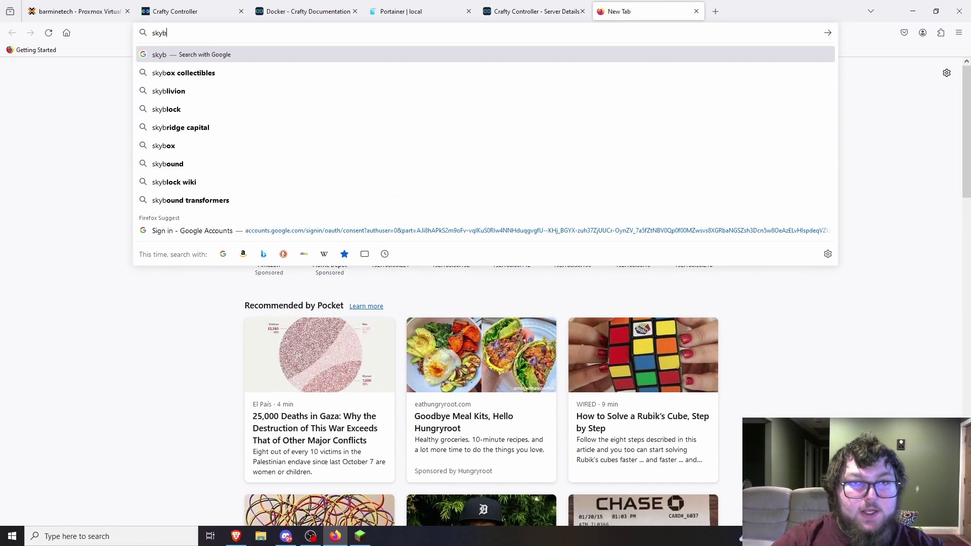
{"action": "type", "text": "lock minec"}
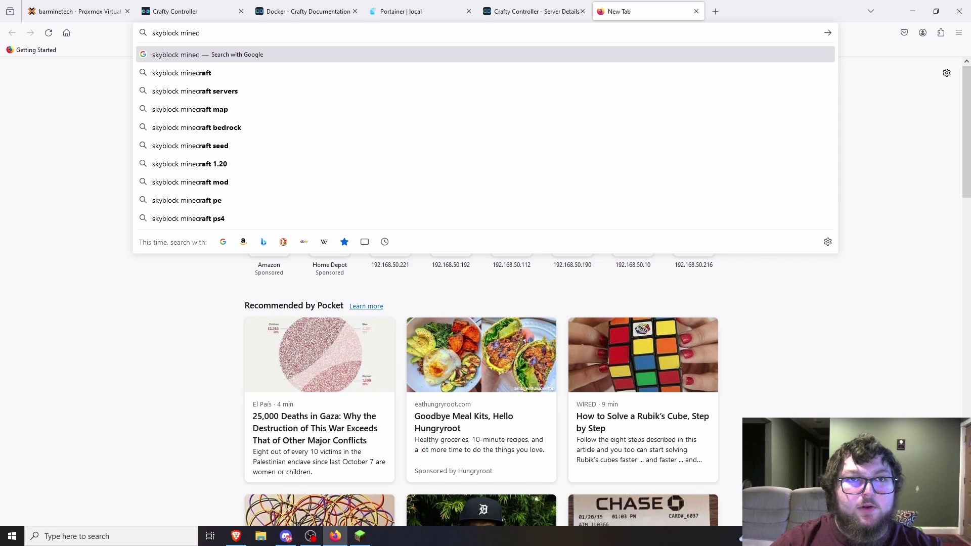
{"action": "key", "text": "Down"}
{"action": "key", "text": "Return"}
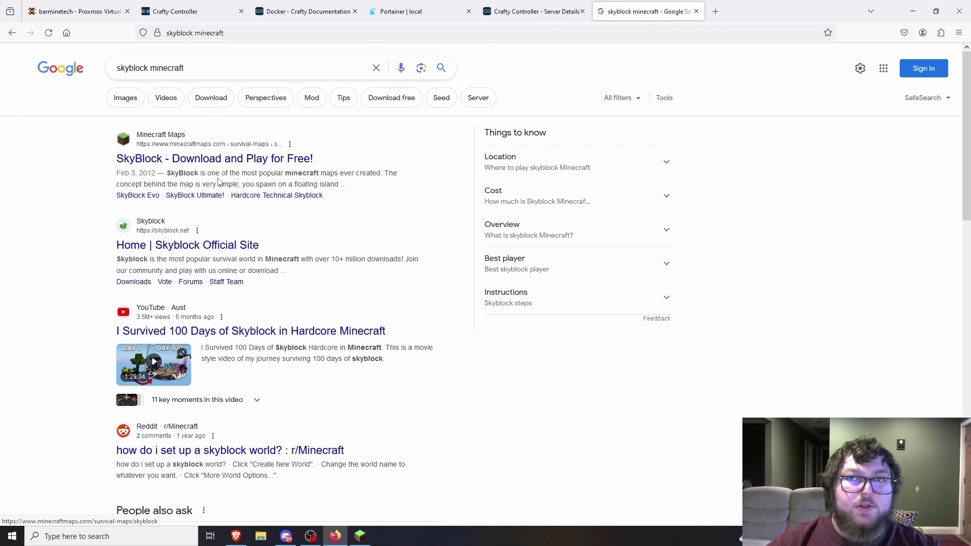
{"action": "left_click", "coordinate": [523, 17]}
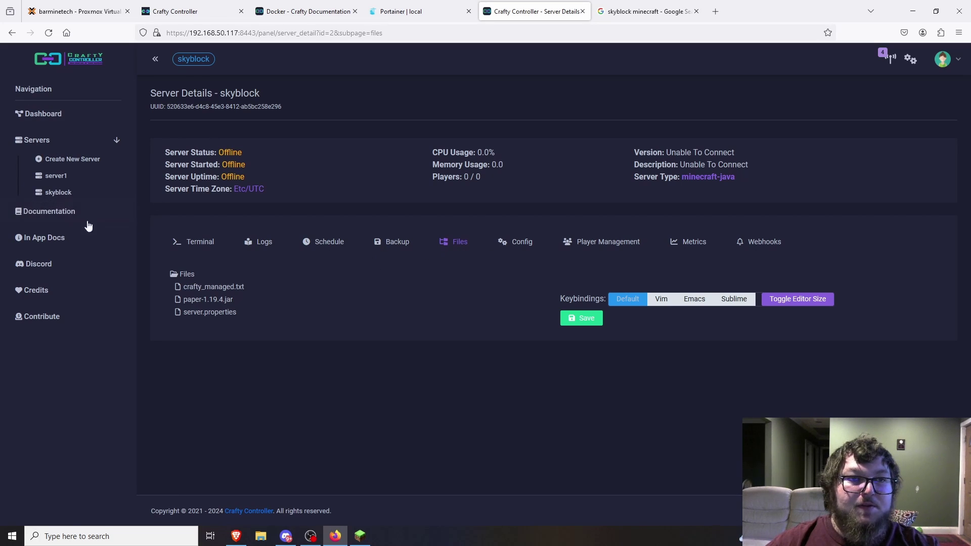
- Upload Skyblock-2.1.zip from the Desktop into the skyblock server's root folder
{"action": "right_click", "coordinate": [186, 278]}
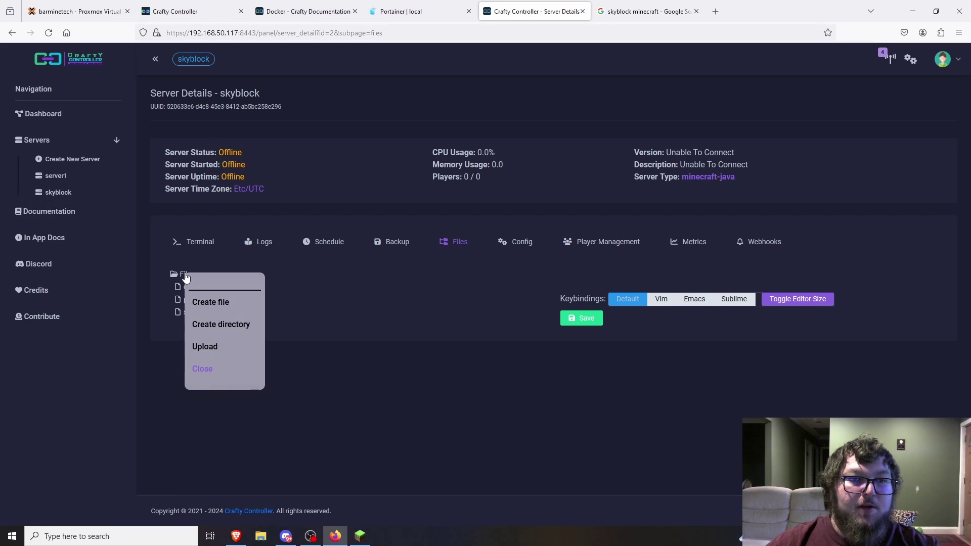
{"action": "left_click", "coordinate": [213, 347]}
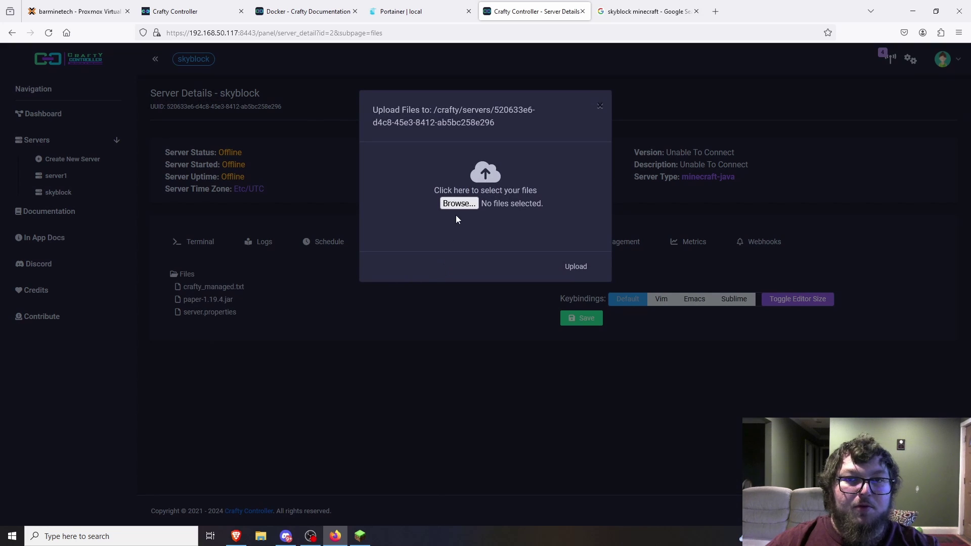
{"action": "left_click", "coordinate": [460, 207]}
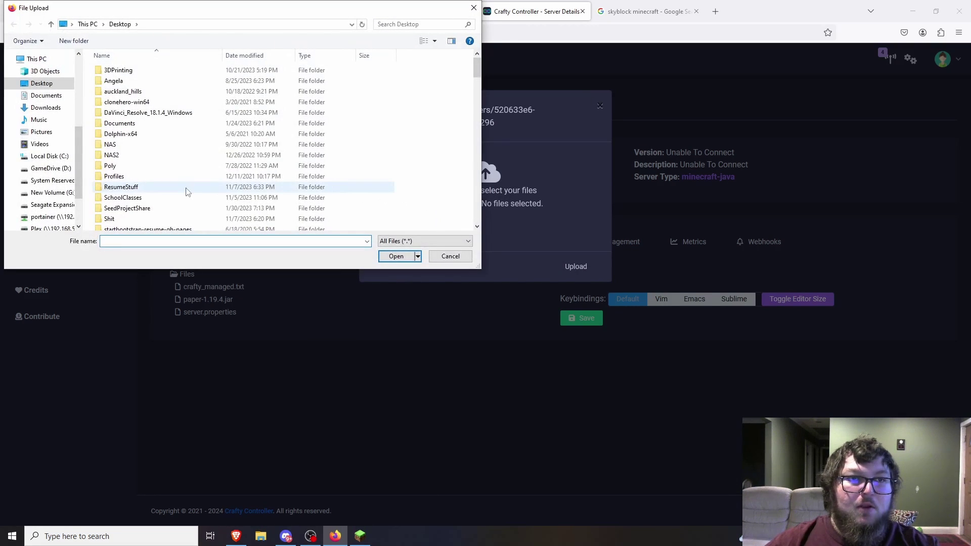
{"action": "left_click", "coordinate": [51, 110]}
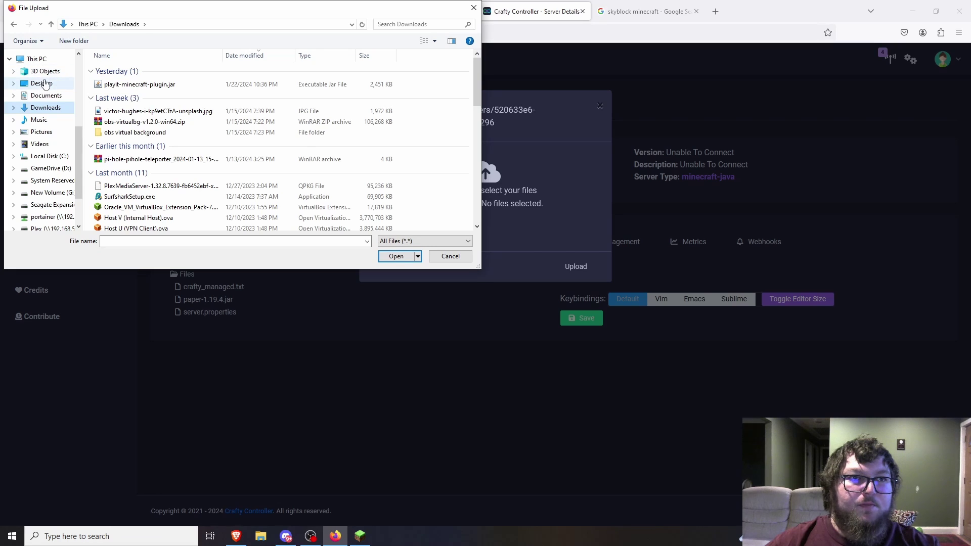
{"action": "left_click", "coordinate": [45, 84]}
{"action": "scroll", "coordinate": [167, 197], "scroll_direction": "down", "scroll_amount": 10}
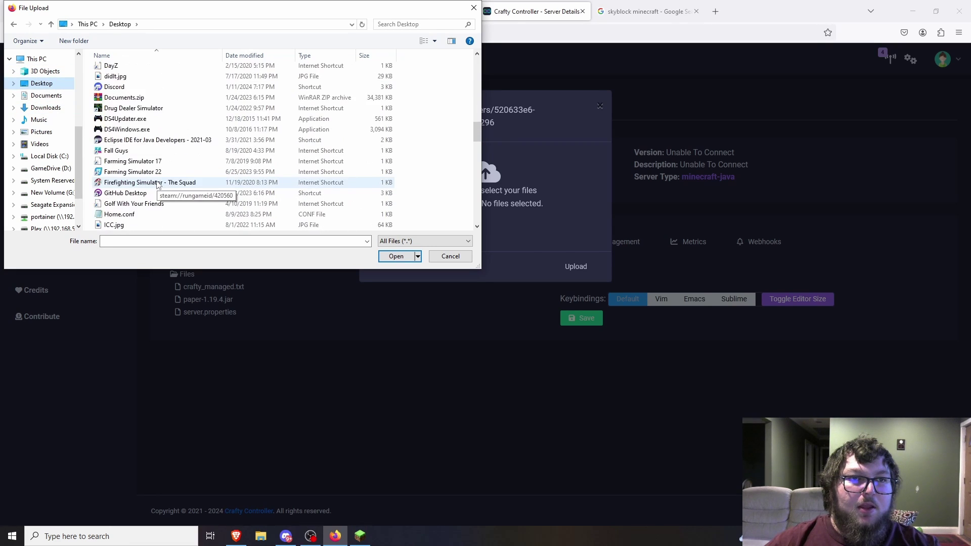
{"action": "scroll", "coordinate": [157, 185], "scroll_direction": "down", "scroll_amount": 10}
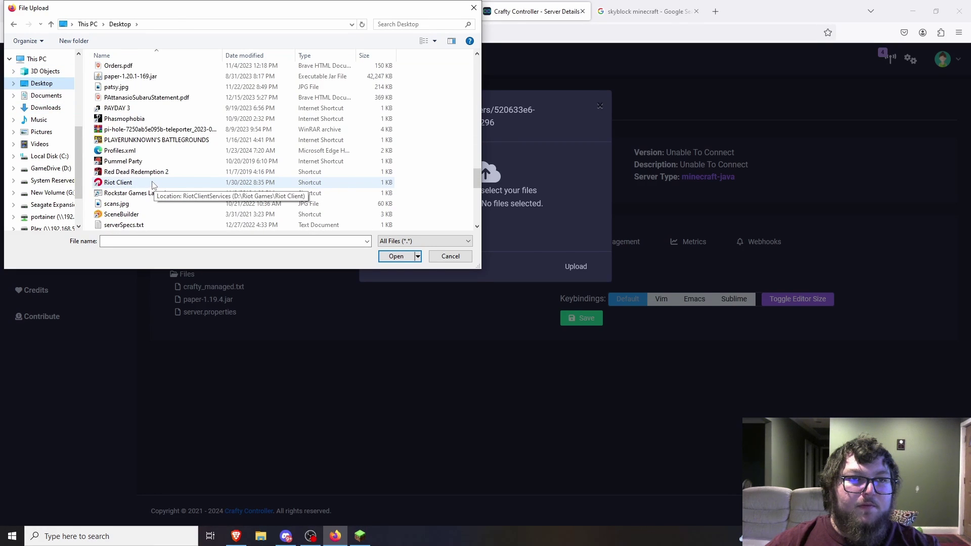
{"action": "scroll", "coordinate": [151, 185], "scroll_direction": "down", "scroll_amount": 3}
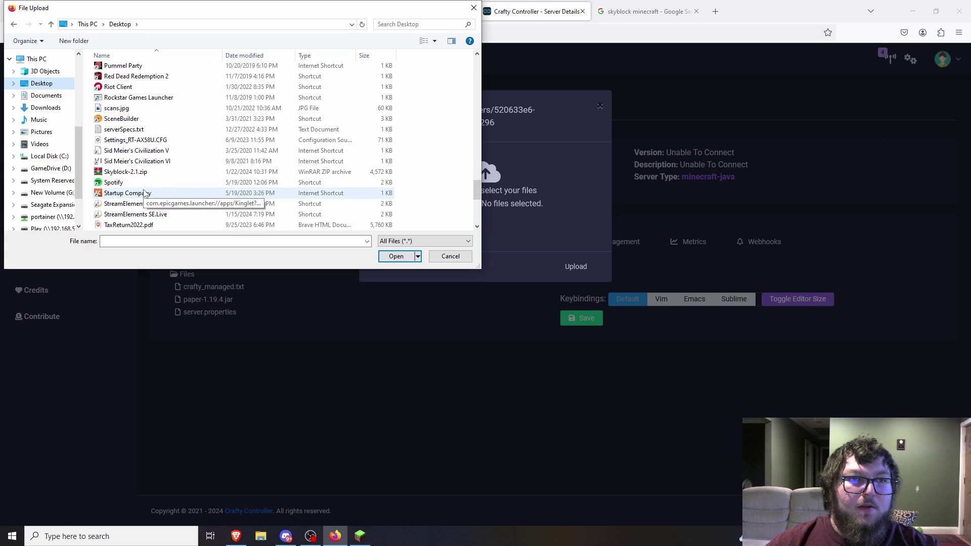
{"action": "left_click", "coordinate": [125, 172]}
{"action": "double_click", "coordinate": [133, 174]}
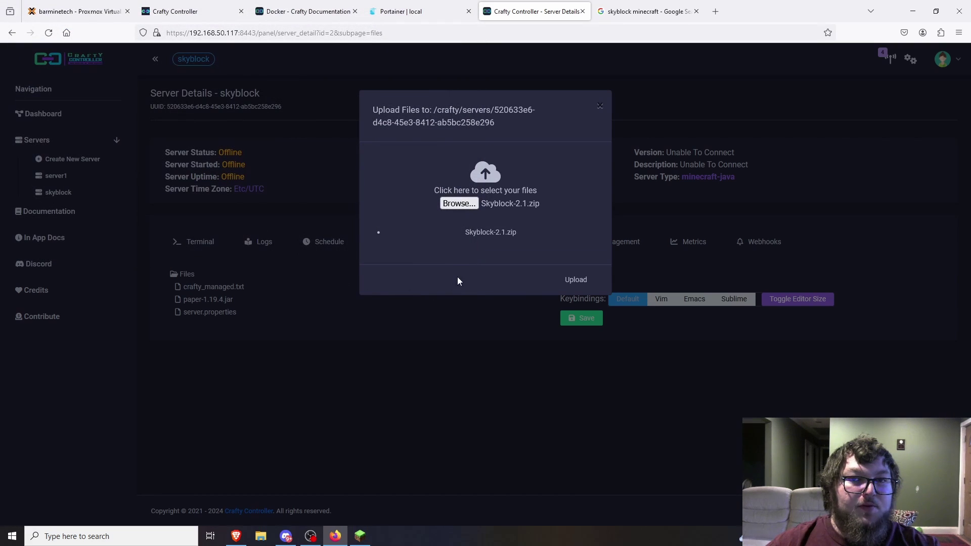
{"action": "left_click", "coordinate": [576, 280]}
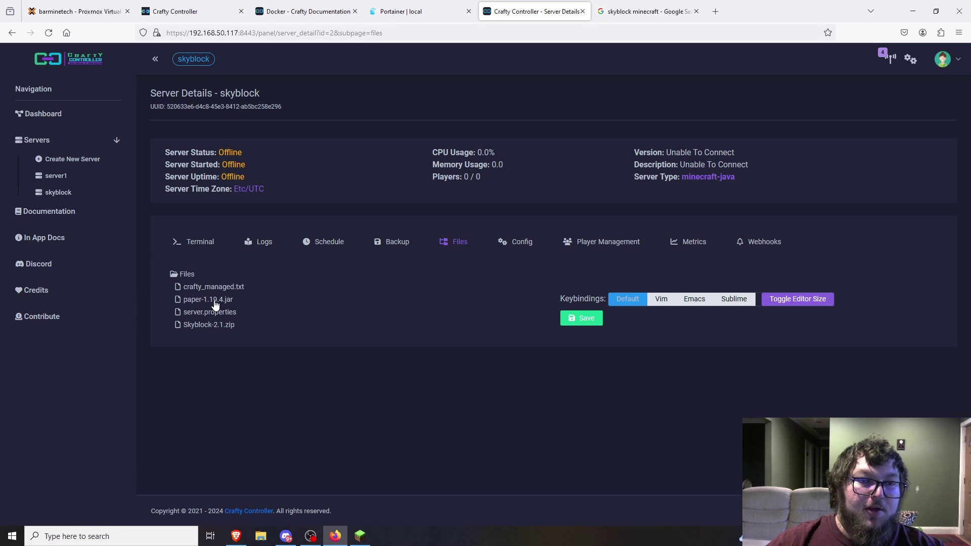
- Unzip Skyblock-2.1.zip and delete the extracted __MACOSX folder
{"action": "right_click", "coordinate": [193, 327]}
{"action": "left_click", "coordinate": [225, 388]}
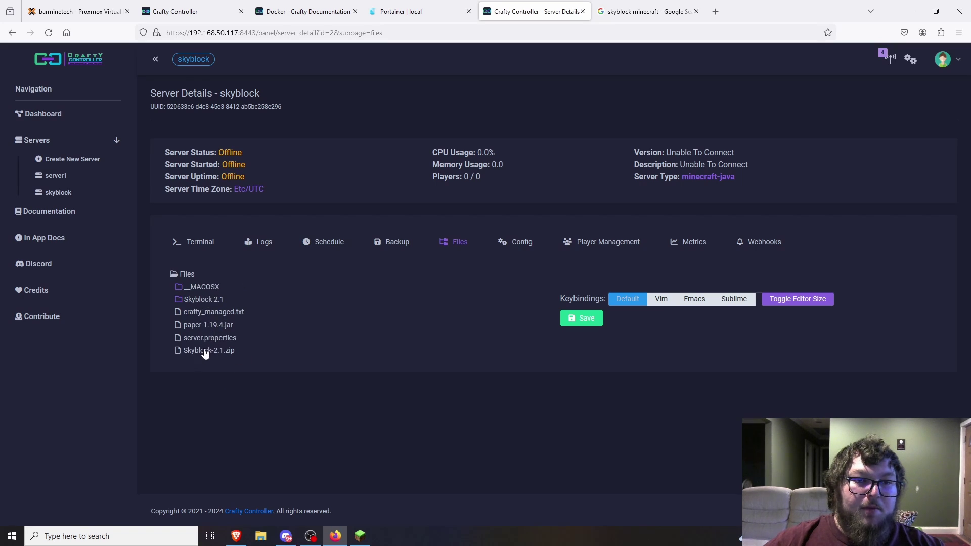
{"action": "right_click", "coordinate": [214, 287]}
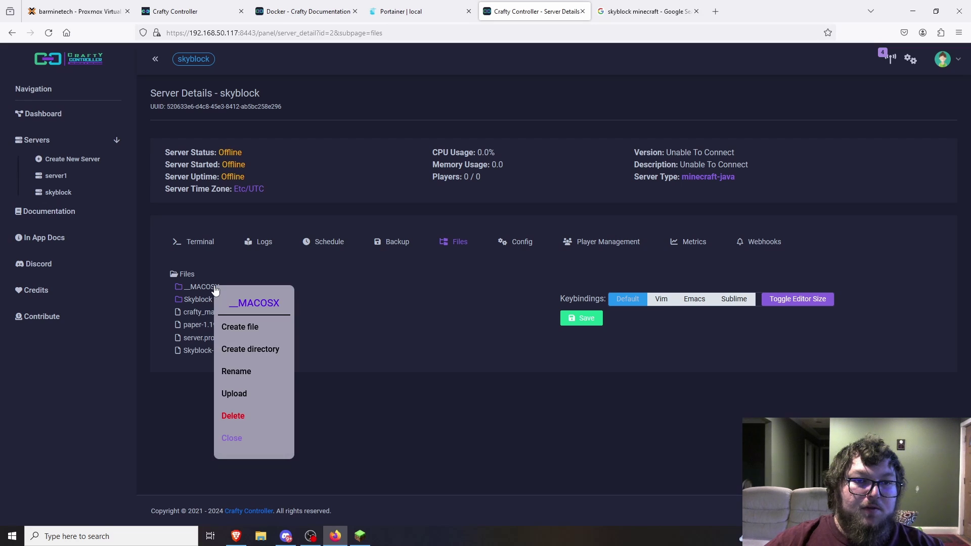
{"action": "left_click", "coordinate": [233, 415]}
- Rename the Skyblock 2.1 folder to world
{"action": "right_click", "coordinate": [214, 287]}
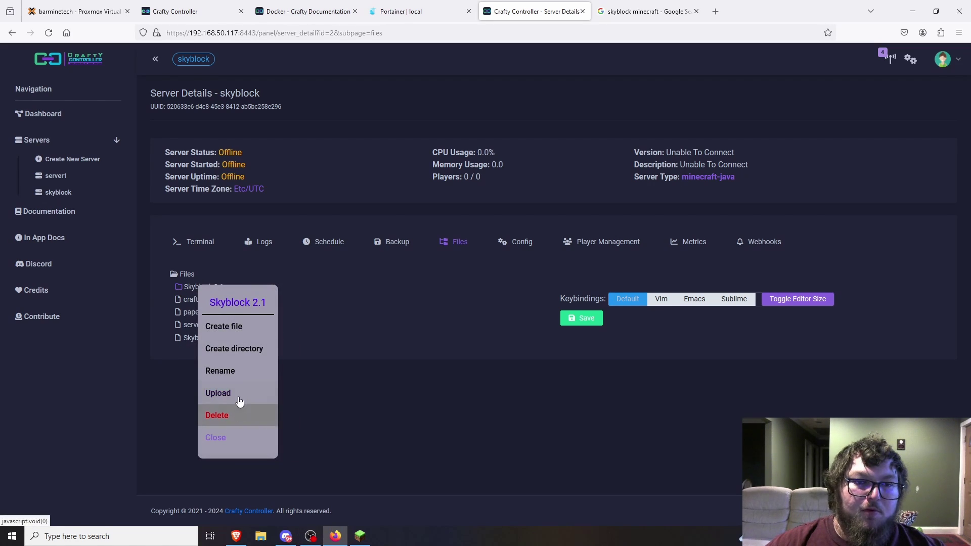
{"action": "left_click", "coordinate": [240, 372]}
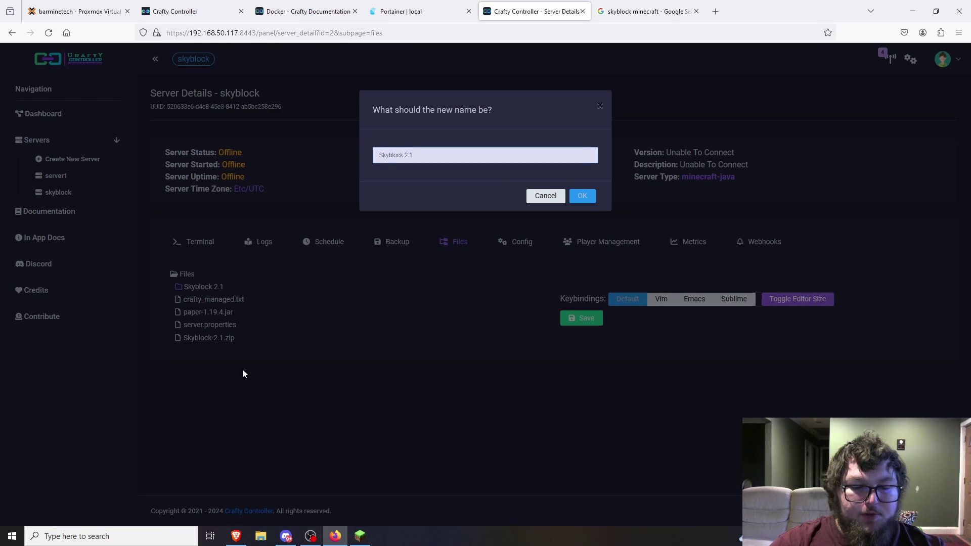
{"action": "type", "text": "world"}
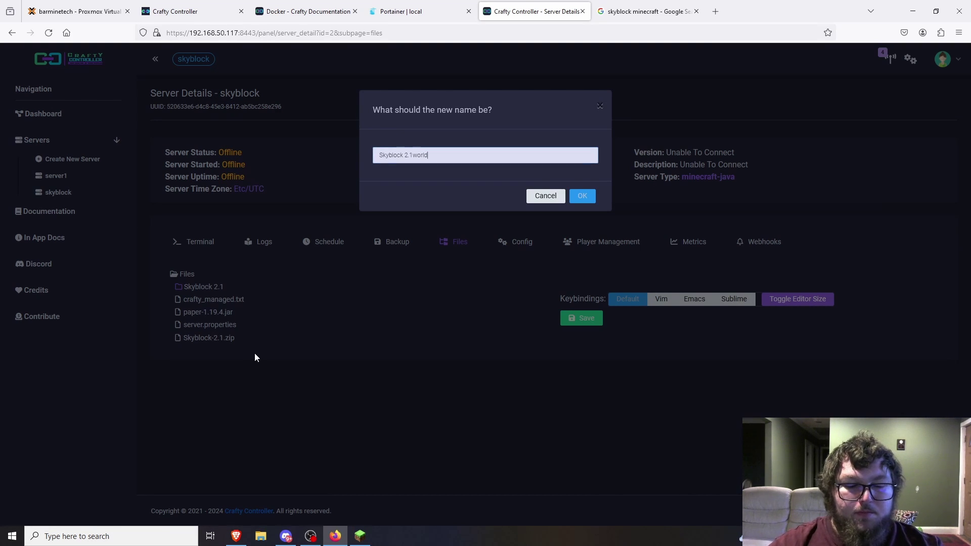
{"action": "key", "text": "ctrl+a"}
{"action": "type", "text": "world"}
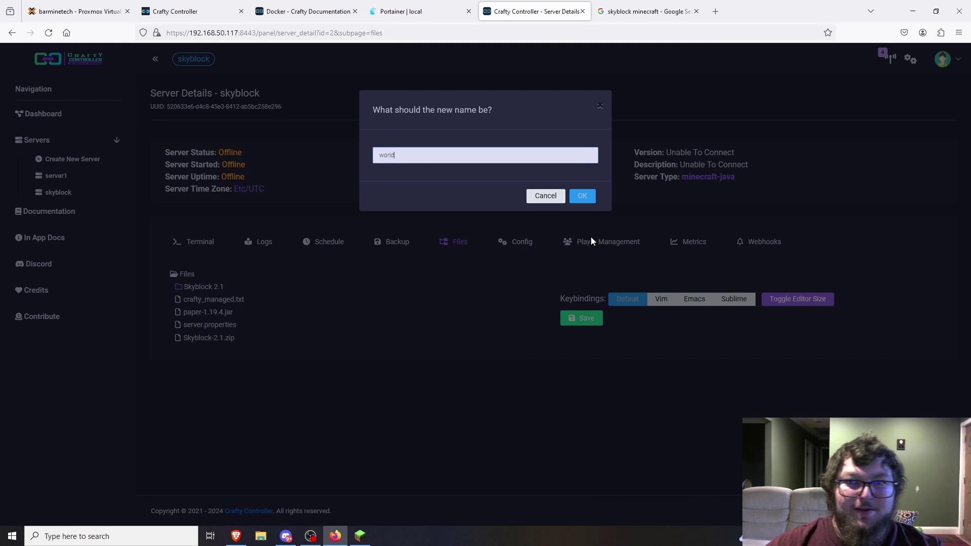
{"action": "left_click", "coordinate": [583, 197]}
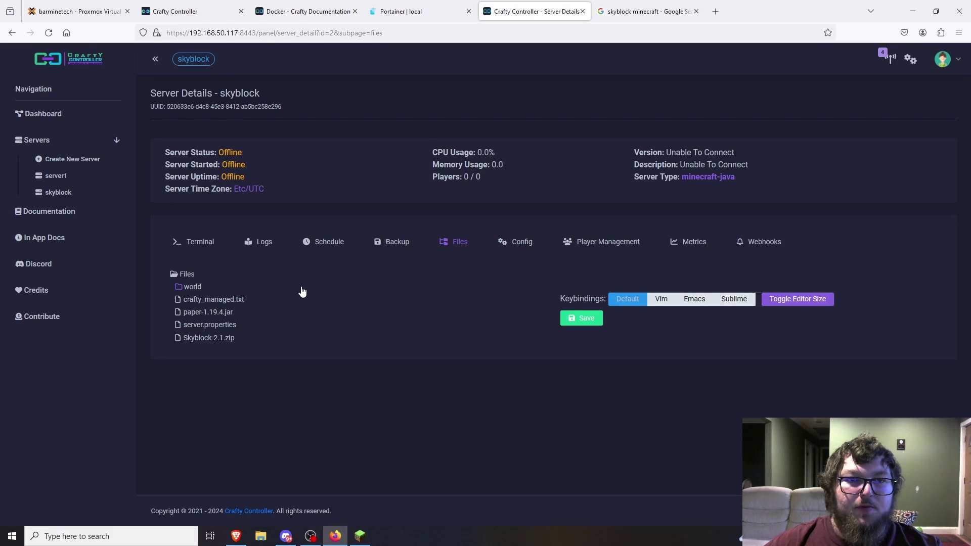
- Start the skyblock server from its console, agreeing to the EULA and dismissing the port-forwarding notice
{"action": "left_click", "coordinate": [201, 243]}
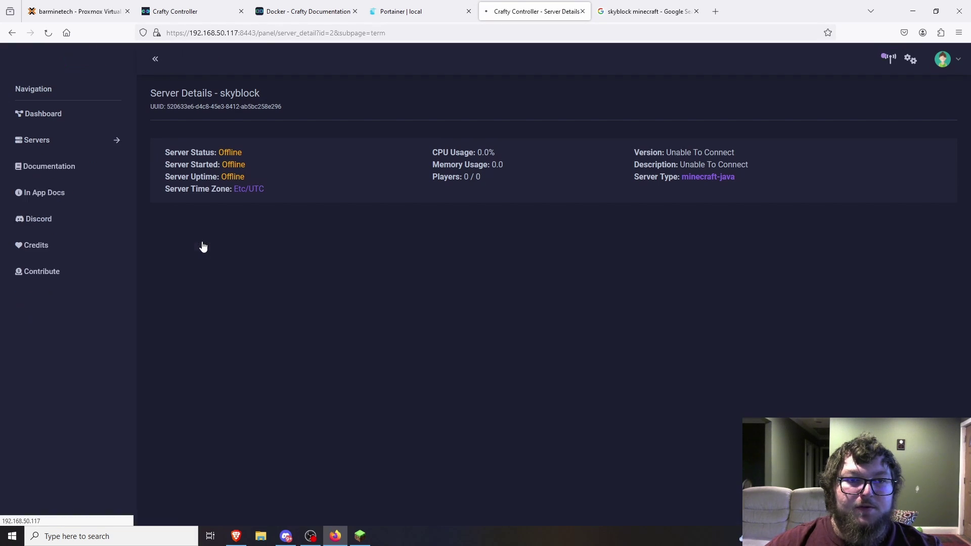
{"action": "left_click", "coordinate": [486, 449]}
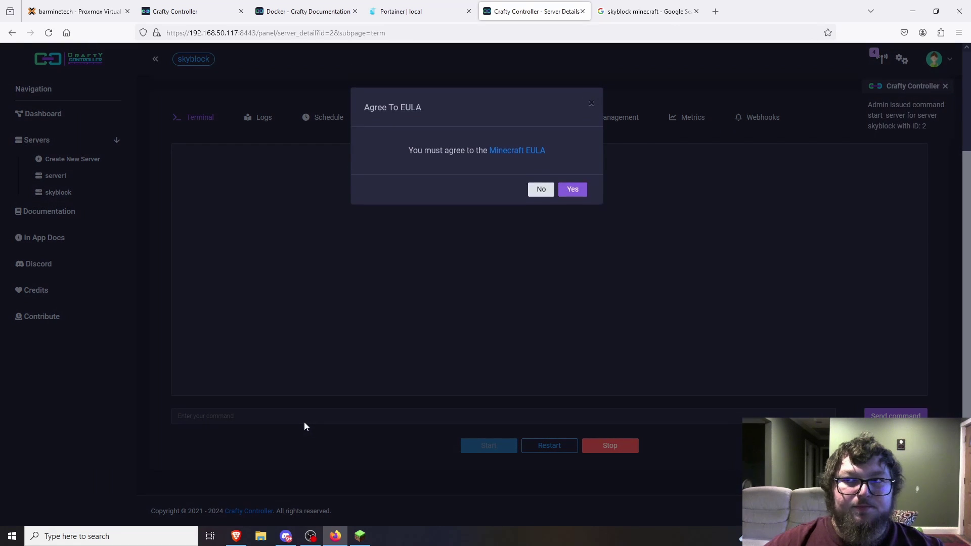
{"action": "left_click", "coordinate": [584, 190]}
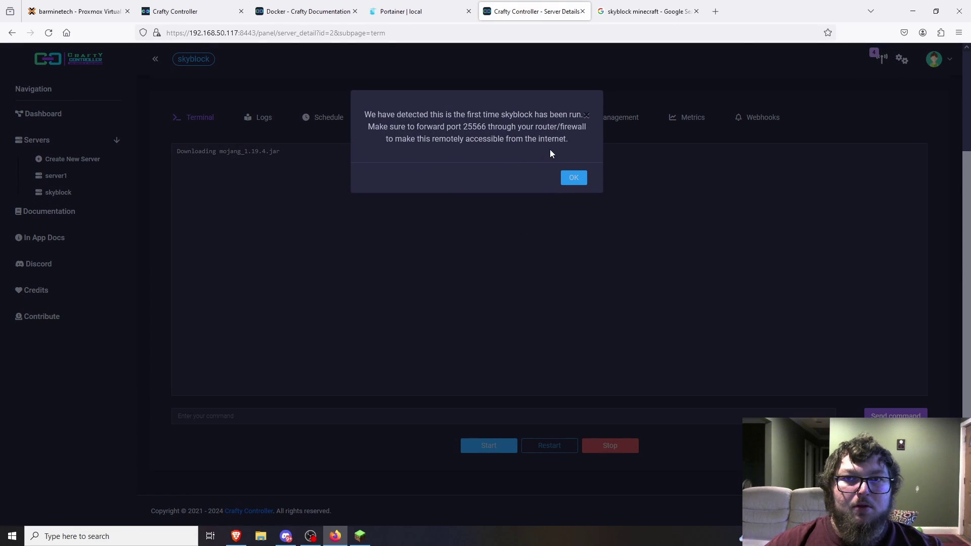
{"action": "left_click", "coordinate": [574, 178]}
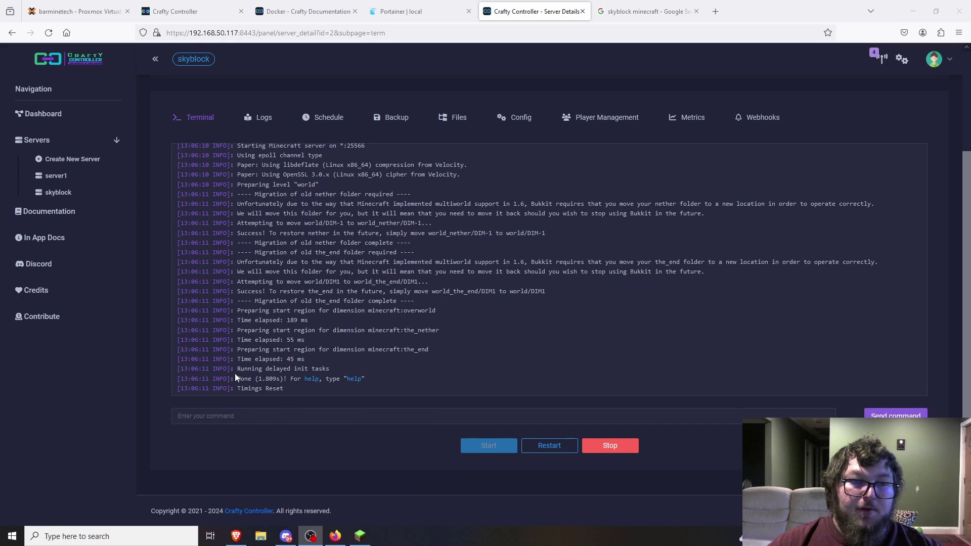
{"action": "left_click", "coordinate": [360, 534]}
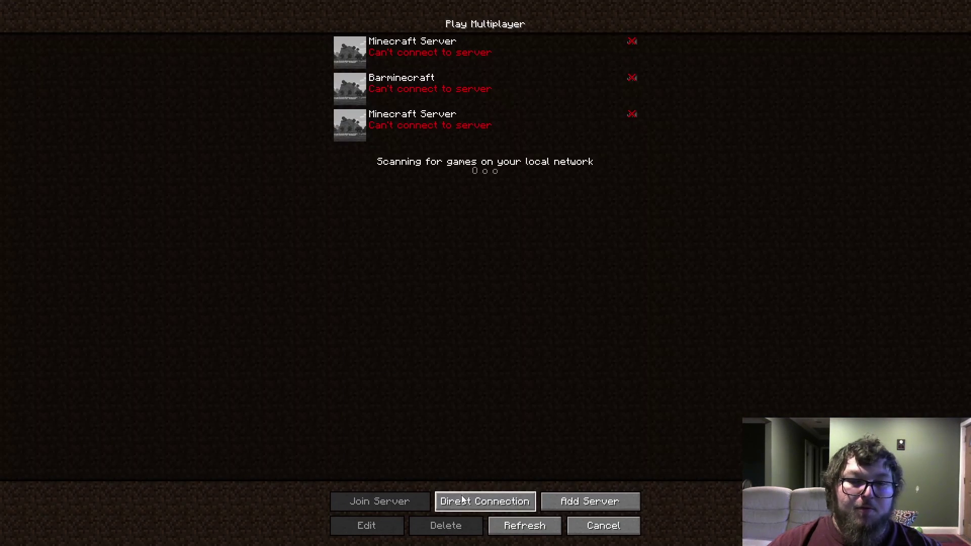
- Join the skyblock server by direct connection to 192.168.50.117:25565
{"action": "left_click", "coordinate": [461, 498]}
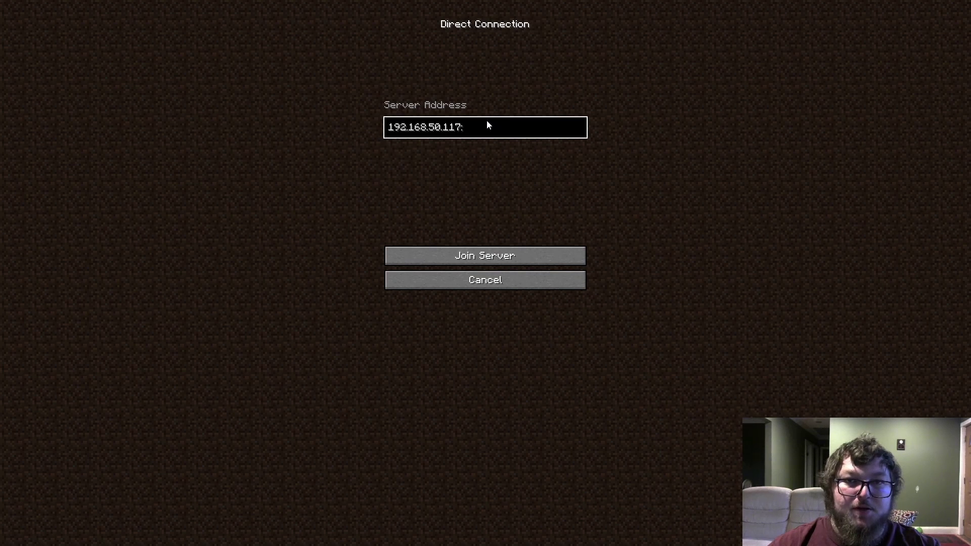
{"action": "type", "text": "5565"}
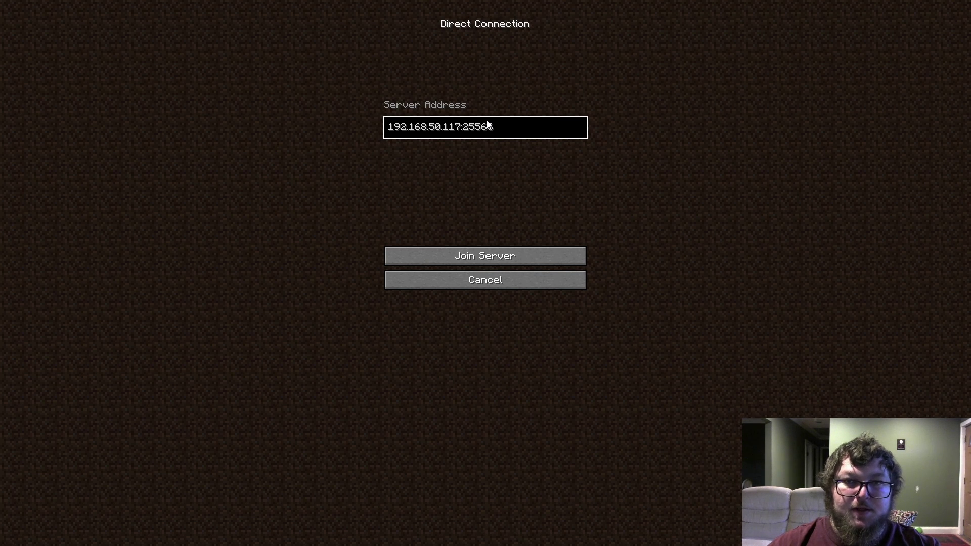
{"action": "key", "text": "Return"}
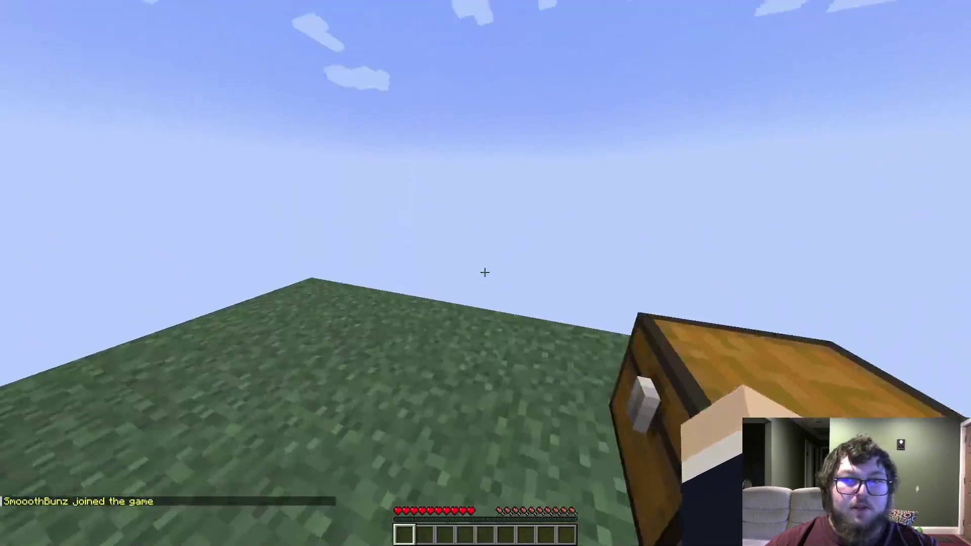
- Place the starting chest on the island, check its contents, then disconnect from the server
{"action": "right_click", "coordinate": [484, 272]}
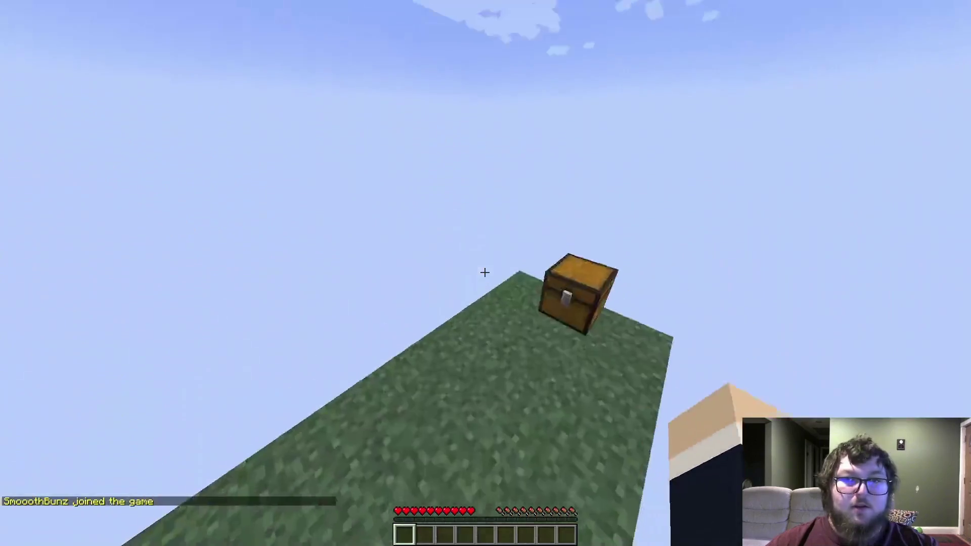
{"action": "right_click", "coordinate": [484, 272]}
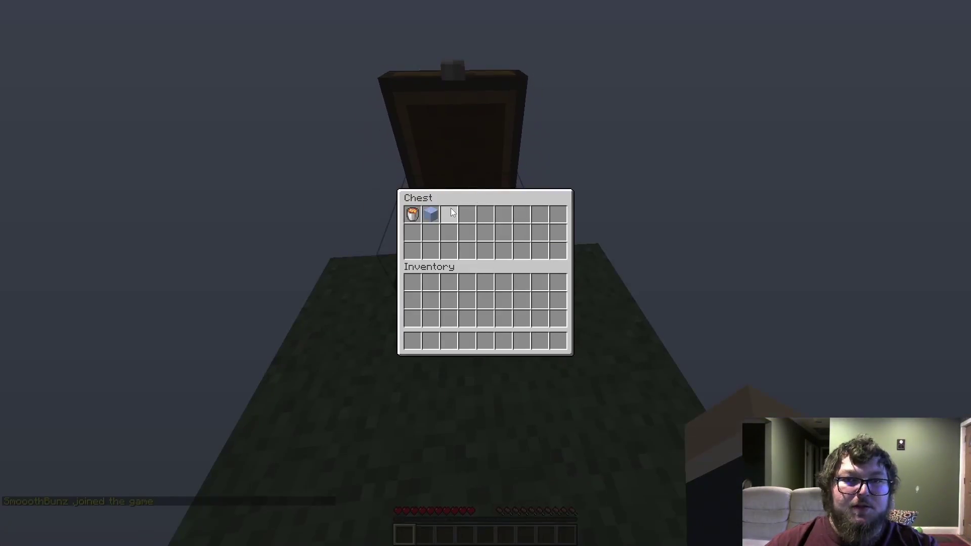
{"action": "key", "text": "e"}
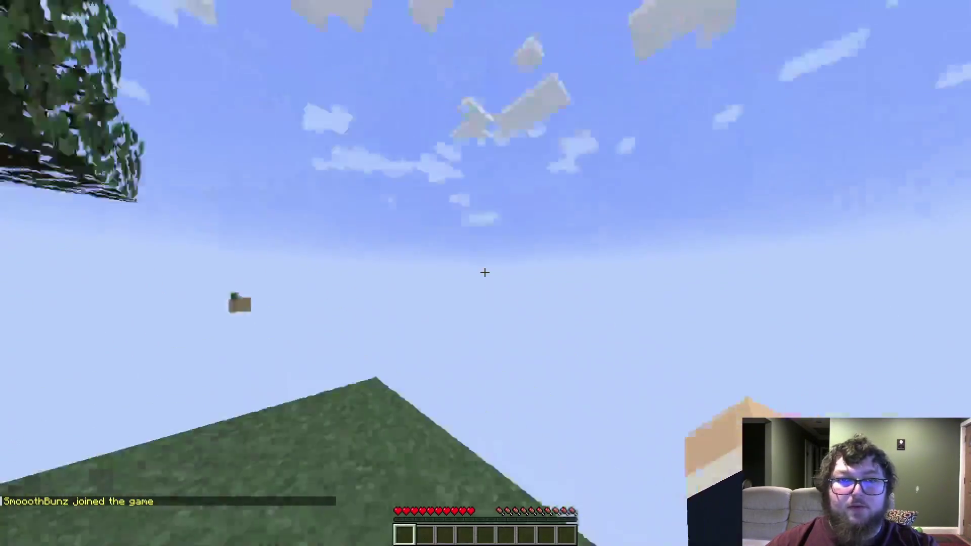
{"action": "key", "text": "Escape"}
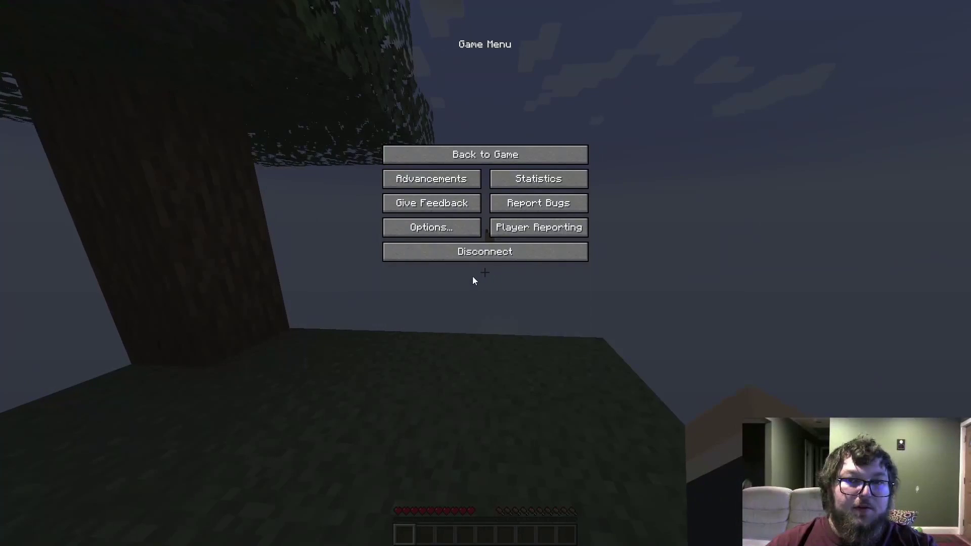
{"action": "left_click", "coordinate": [474, 254]}
{"action": "key", "text": "alt+Tab"}
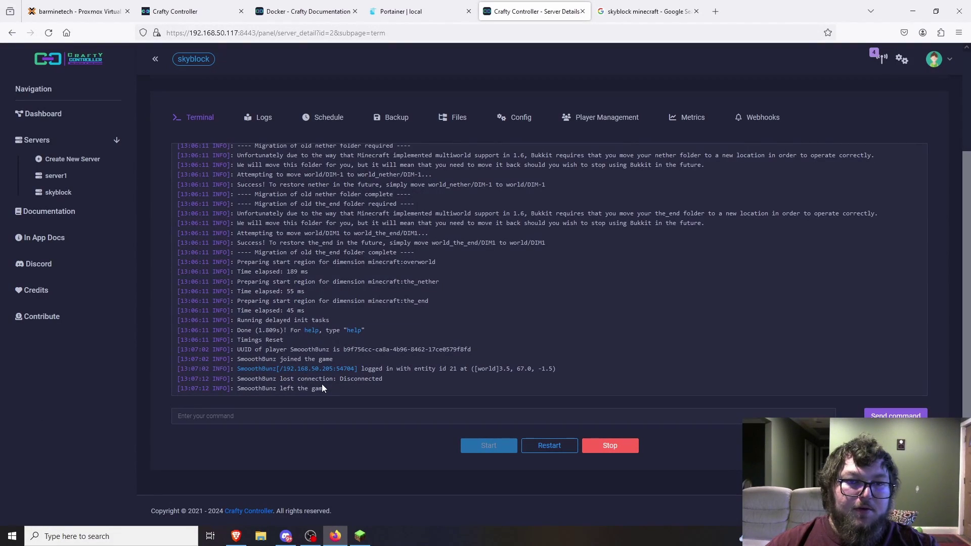
- Check the player in the skyblock server's Player Management list, then return to the console log
{"action": "left_click", "coordinate": [627, 120]}
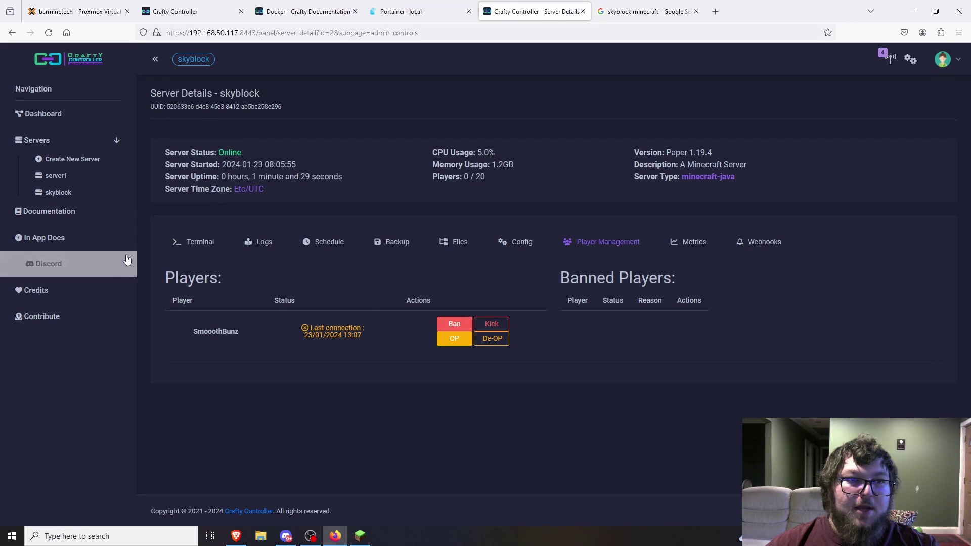
{"action": "left_click", "coordinate": [204, 239]}
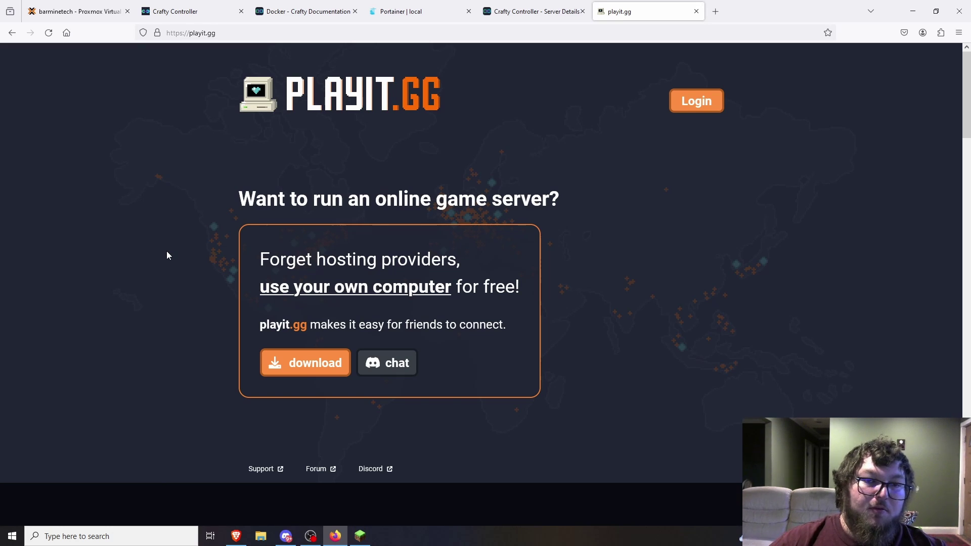
- Show playit.gg's Minecraft java bukkit plugin download on the Plugins tab of the download page
{"action": "left_click", "coordinate": [292, 361]}
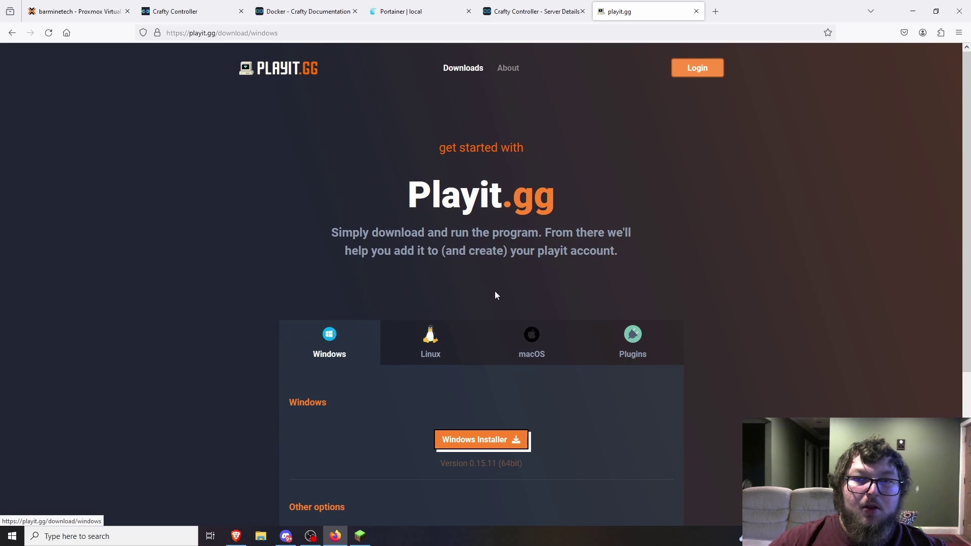
{"action": "scroll", "coordinate": [642, 231], "scroll_direction": "down", "scroll_amount": 3}
{"action": "left_click", "coordinate": [640, 184]}
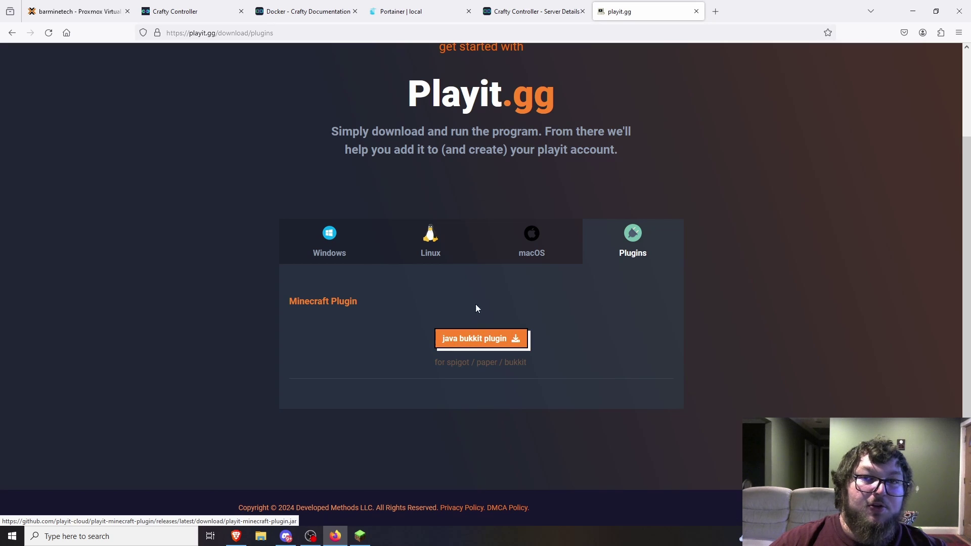
- Back in Crafty Controller, stop the skyblock server from its console
{"action": "left_click", "coordinate": [530, 12]}
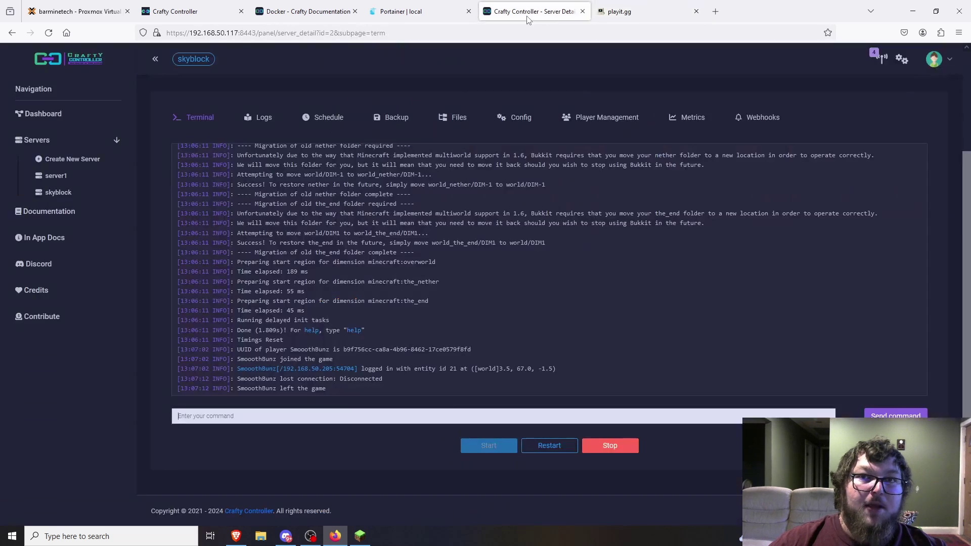
{"action": "left_click", "coordinate": [457, 117]}
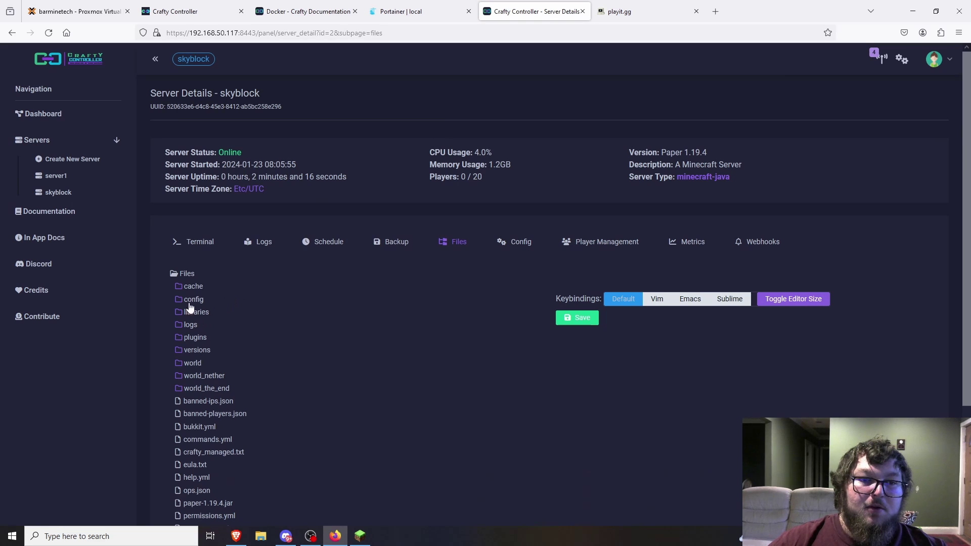
{"action": "left_click", "coordinate": [197, 243]}
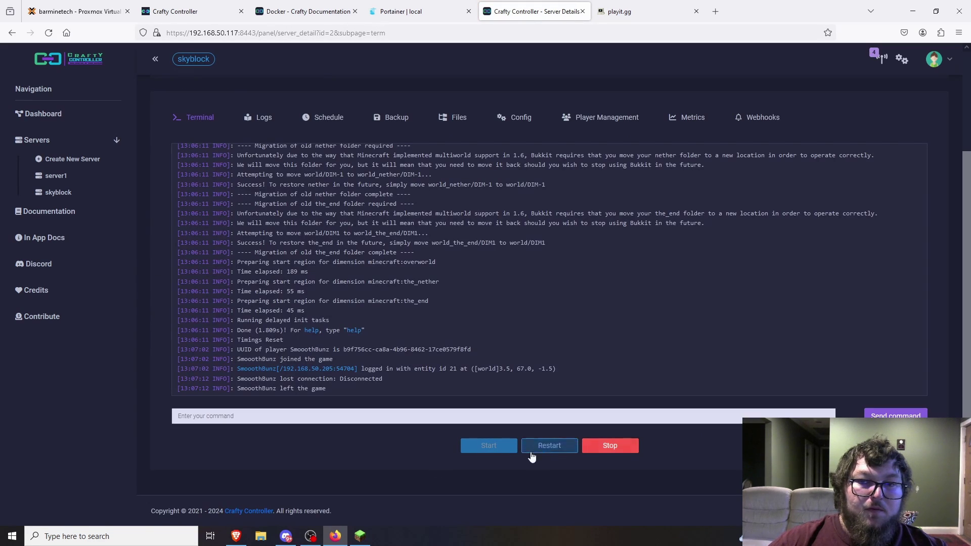
{"action": "left_click", "coordinate": [609, 445]}
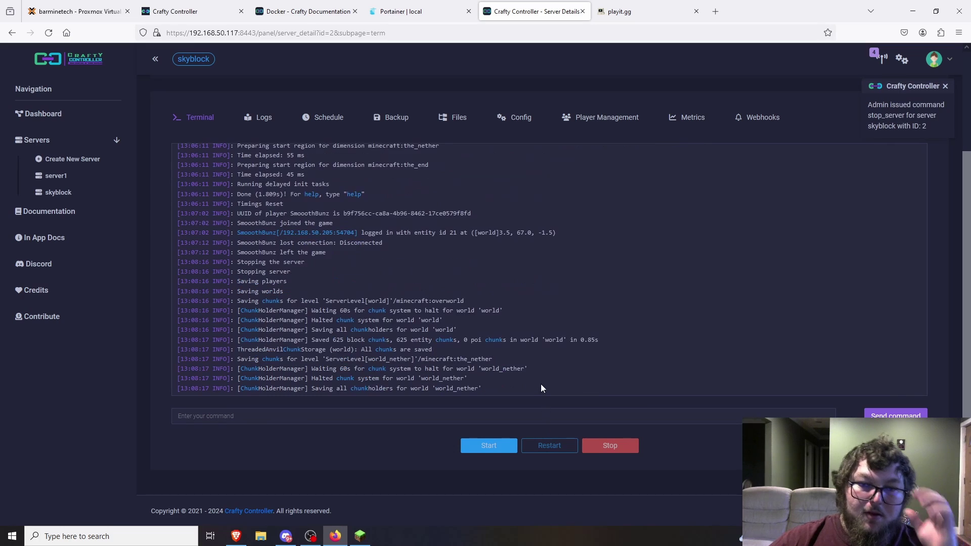
- Upload playit-minecraft-plugin.jar from Downloads into the server's plugins folder
{"action": "left_click", "coordinate": [469, 118]}
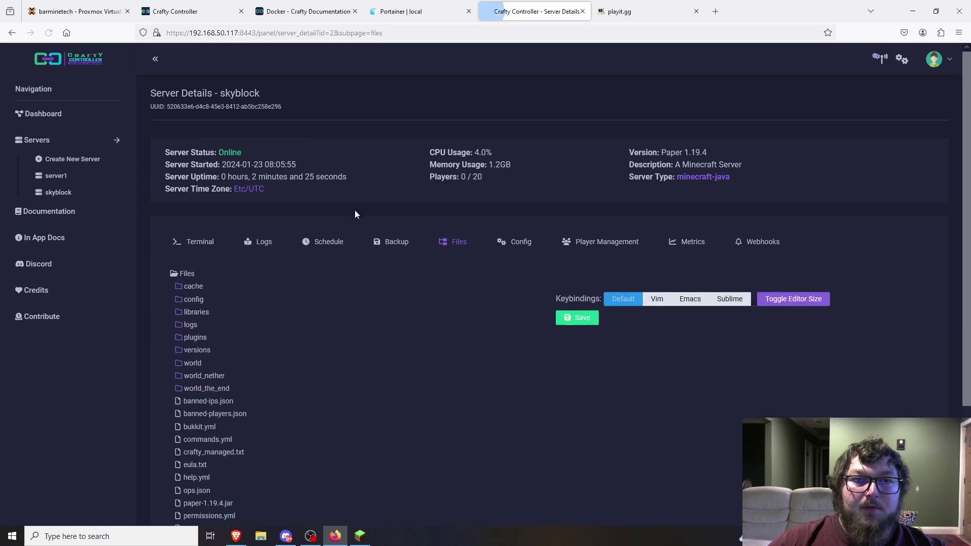
{"action": "scroll", "coordinate": [233, 326], "scroll_direction": "down", "scroll_amount": 3}
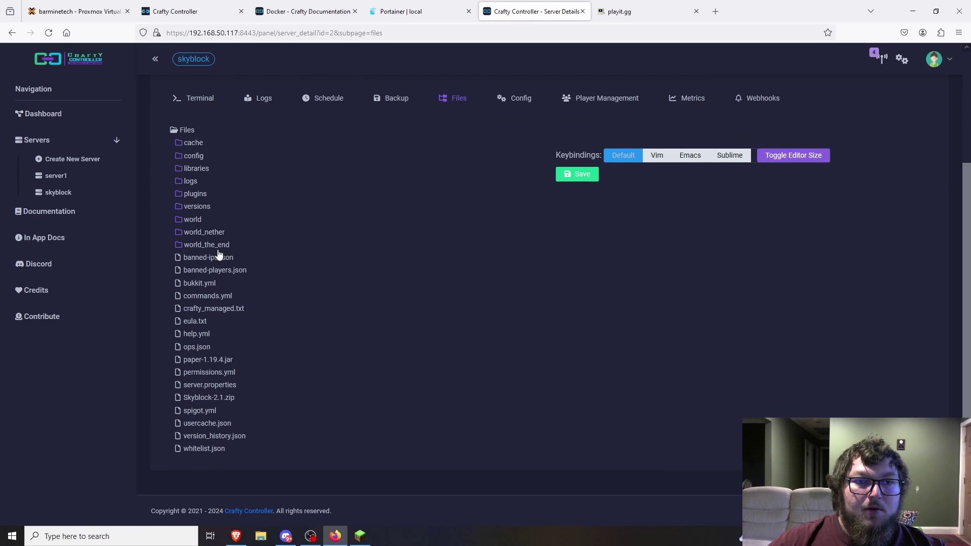
{"action": "left_click", "coordinate": [196, 194]}
{"action": "right_click", "coordinate": [198, 197]}
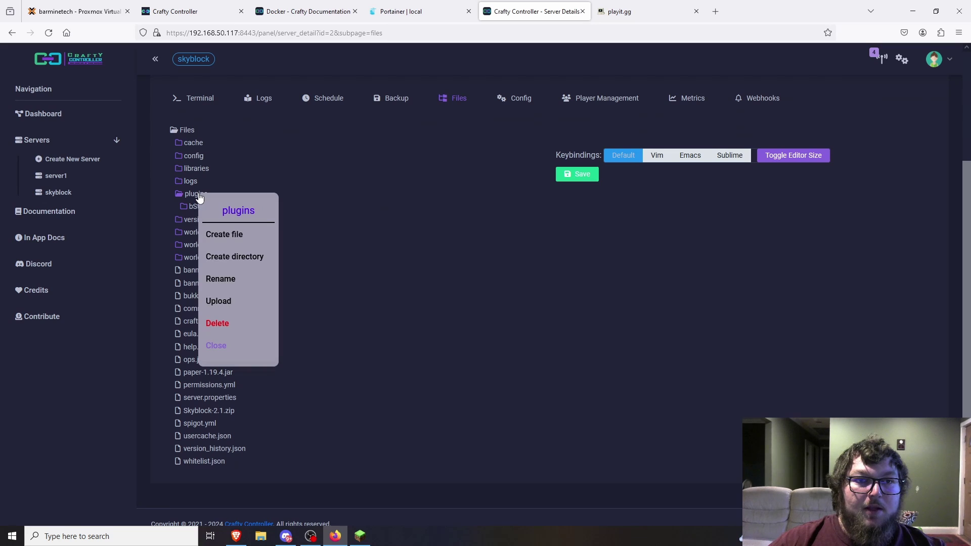
{"action": "left_click", "coordinate": [237, 302]}
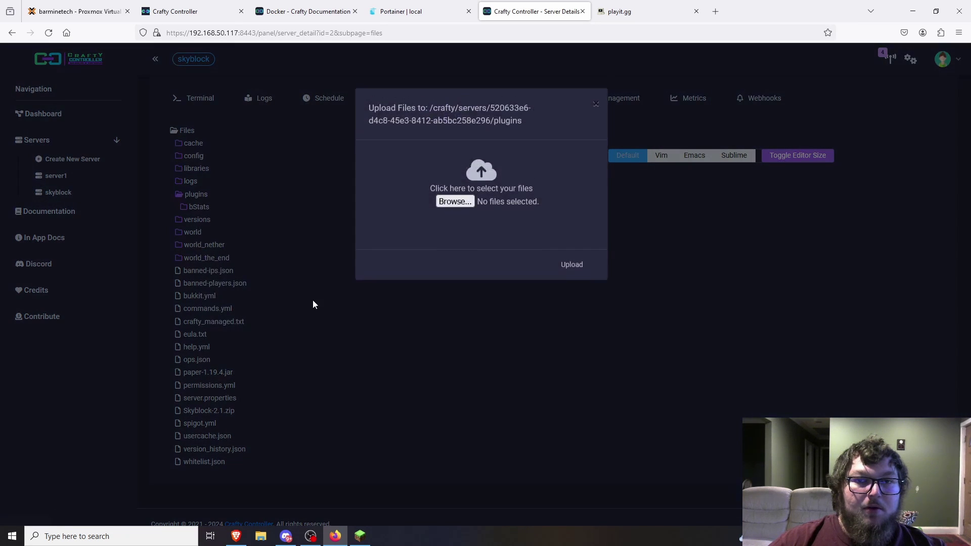
{"action": "left_click", "coordinate": [455, 201]}
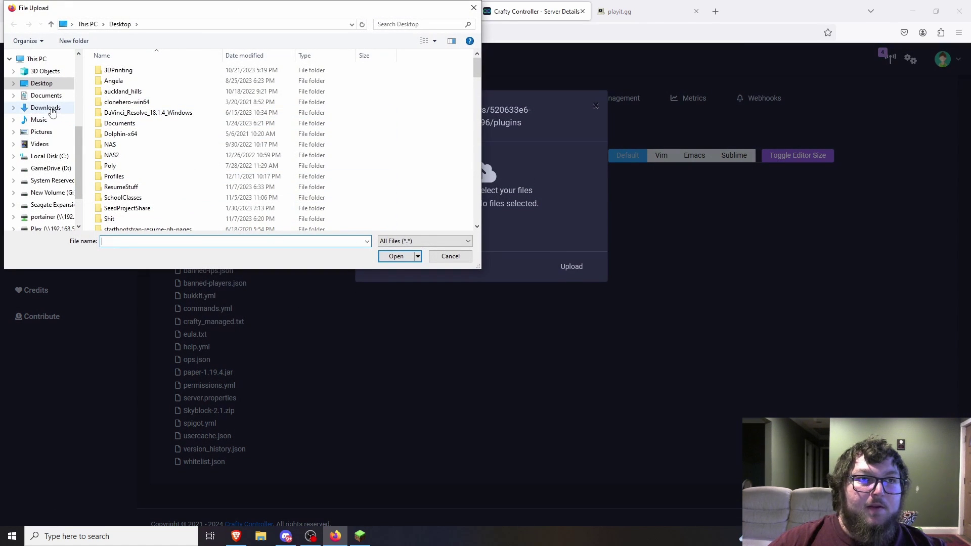
{"action": "left_click", "coordinate": [45, 108]}
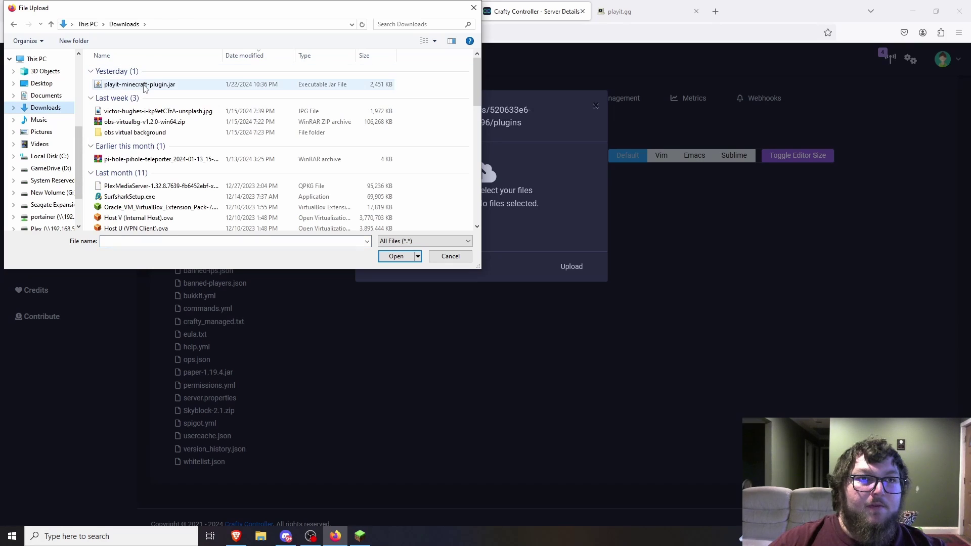
{"action": "double_click", "coordinate": [103, 86]}
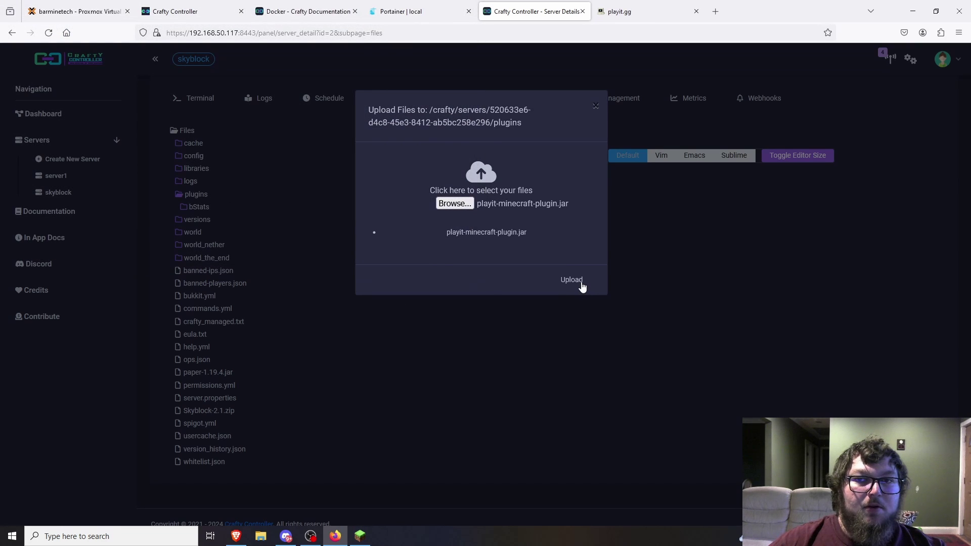
{"action": "left_click", "coordinate": [580, 282]}
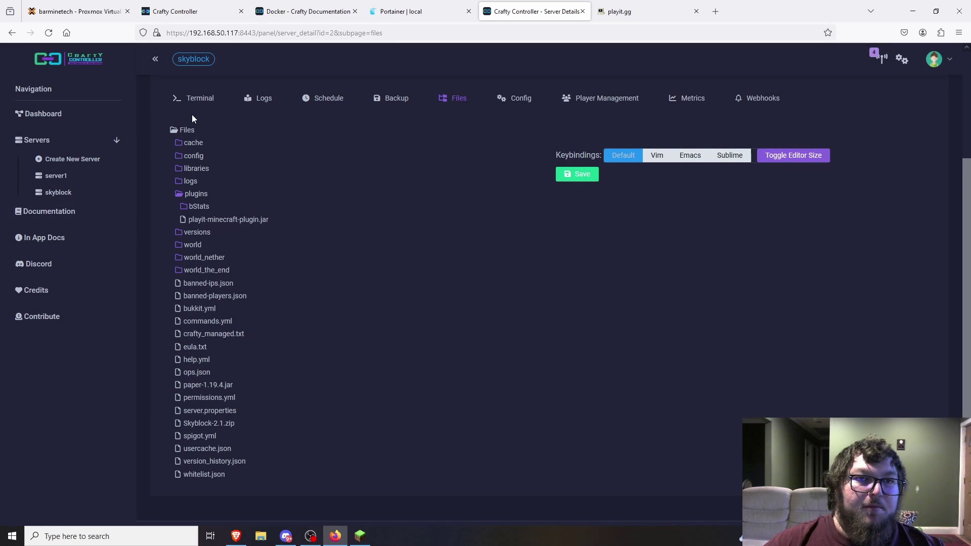
{"action": "left_click", "coordinate": [197, 99]}
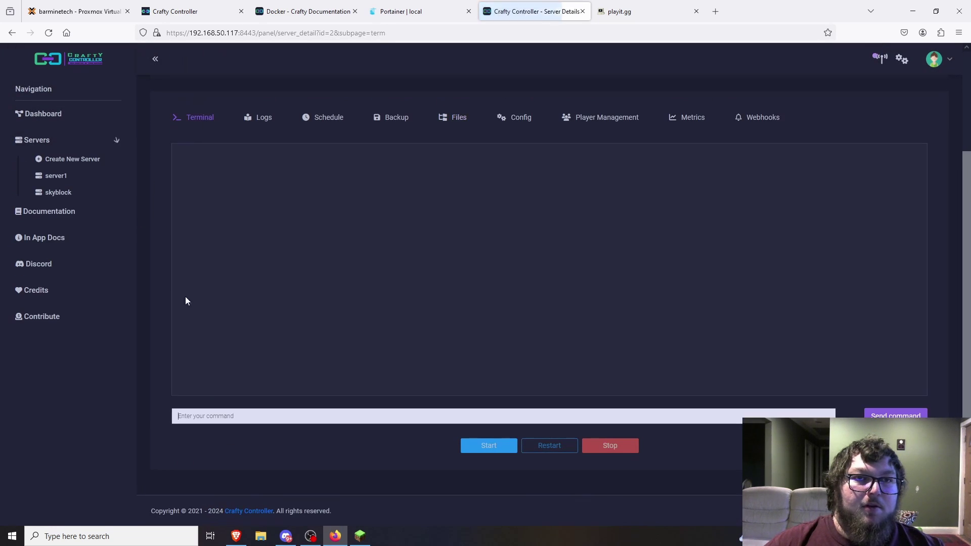
- Start the server and open the plugin's playit.gg claim URL from the console log in a new tab
{"action": "left_click", "coordinate": [495, 445]}
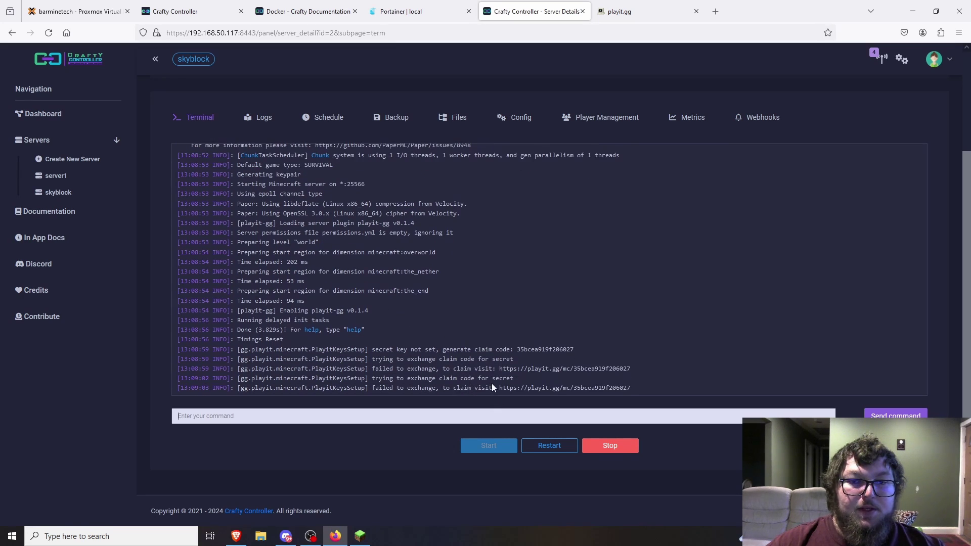
{"action": "left_click_drag", "start_coordinate": [632, 393], "coordinate": [503, 370]}
{"action": "right_click", "coordinate": [501, 371]}
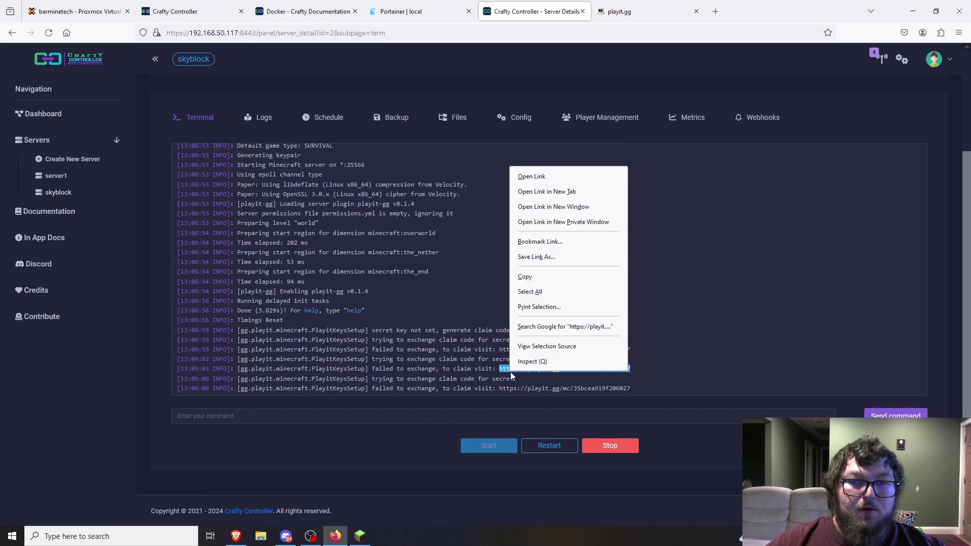
{"action": "left_click", "coordinate": [557, 190]}
{"action": "left_click", "coordinate": [631, 15]}
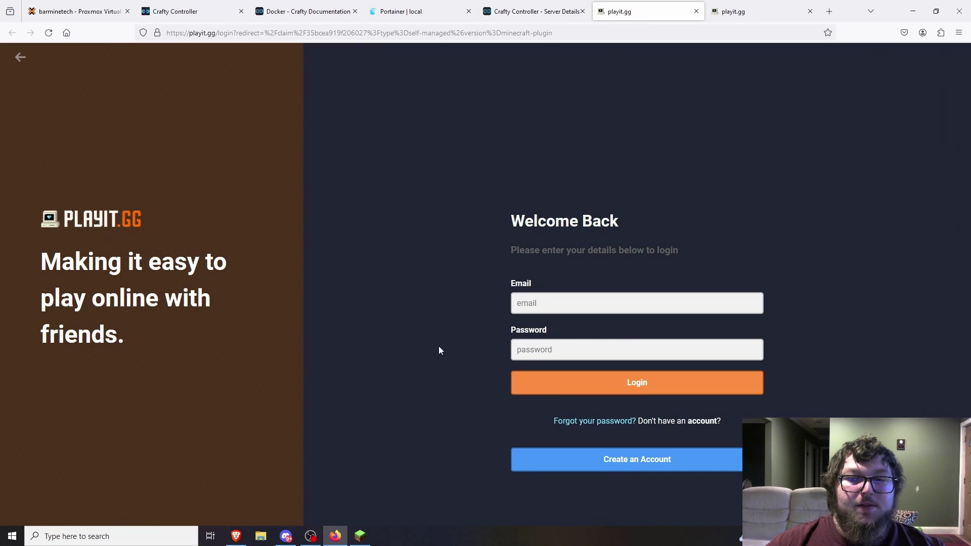
- Log in to playit.gg and add the new agent from-key-35bc to the account
{"action": "left_click", "coordinate": [583, 303]}
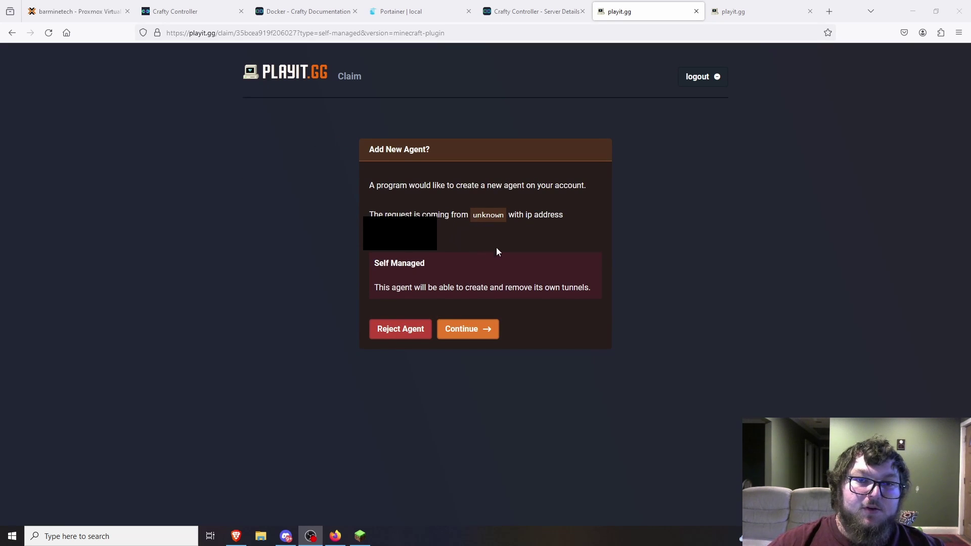
{"action": "left_click", "coordinate": [463, 330]}
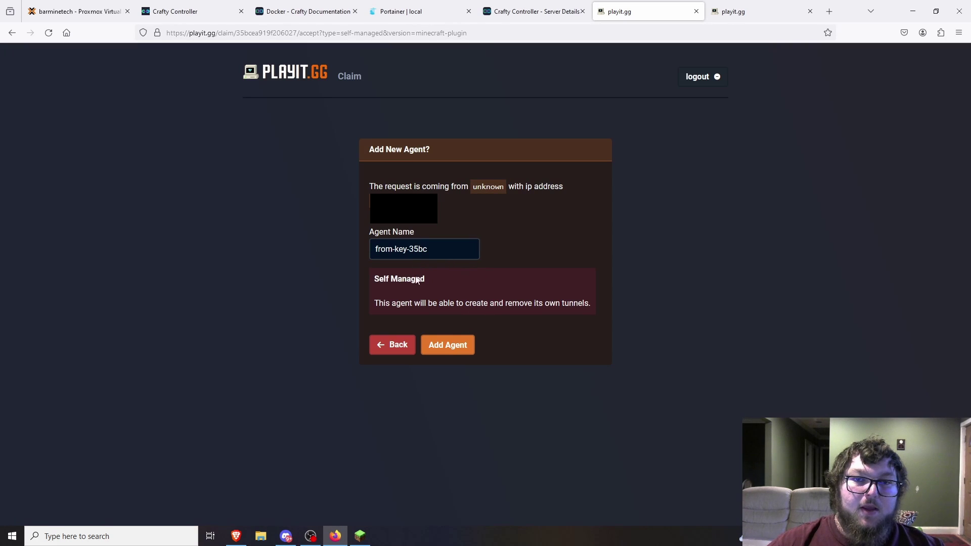
{"action": "left_click", "coordinate": [448, 347]}
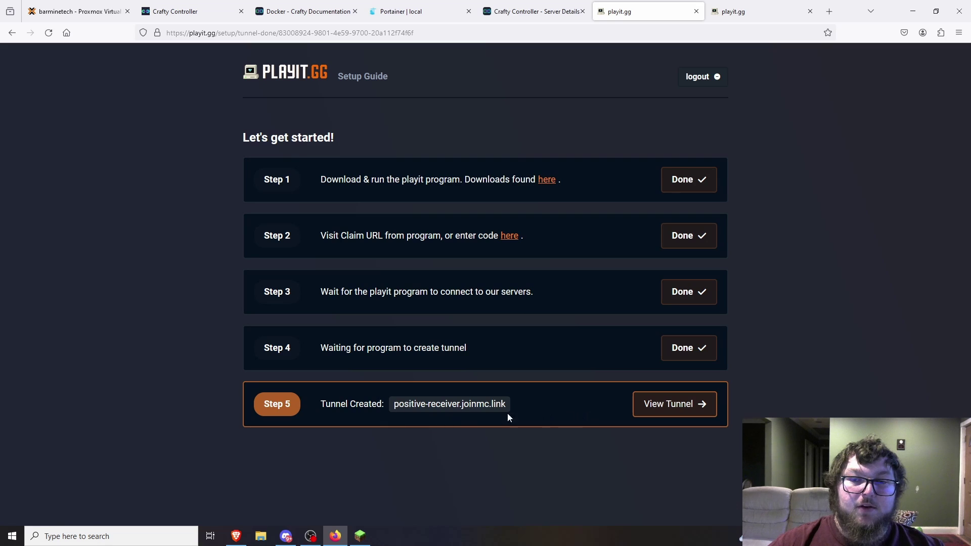
- Open the new tunnel's details and check that the agent shows as connected
{"action": "left_click", "coordinate": [663, 405]}
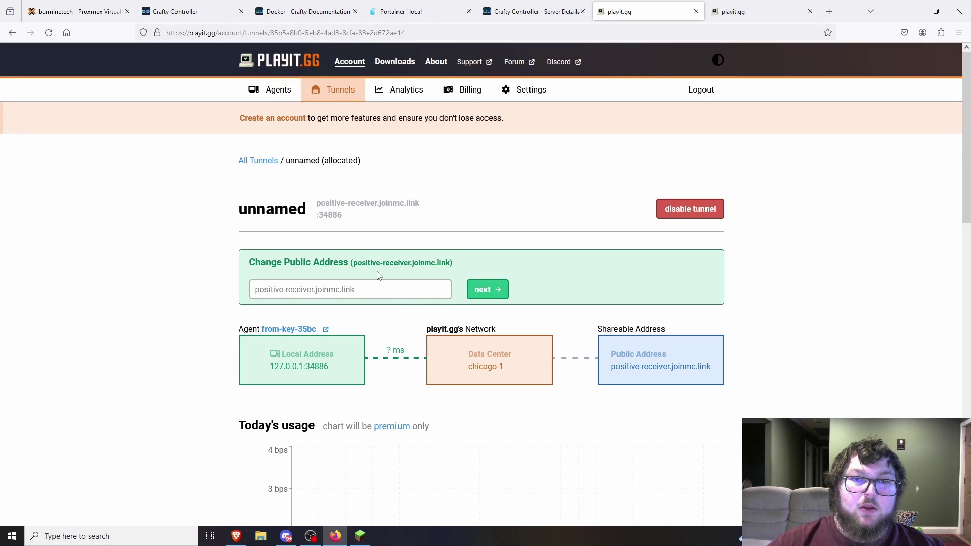
{"action": "scroll", "coordinate": [367, 266], "scroll_direction": "down", "scroll_amount": 2}
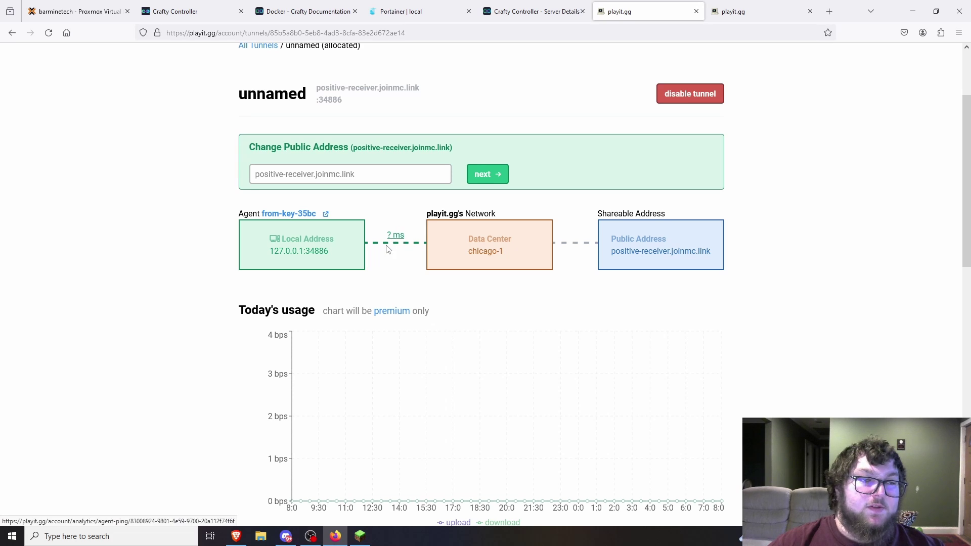
{"action": "scroll", "coordinate": [369, 180], "scroll_direction": "up", "scroll_amount": 2}
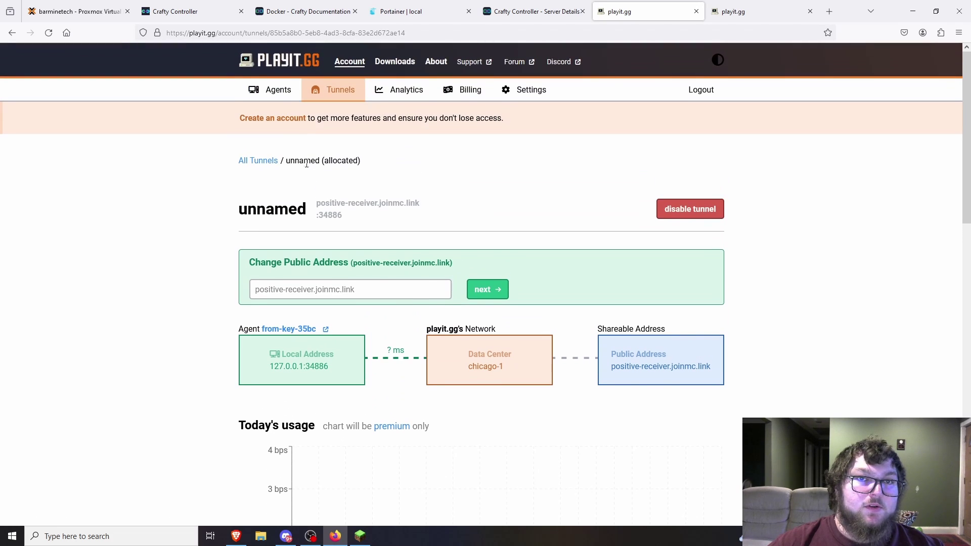
{"action": "left_click", "coordinate": [274, 93]}
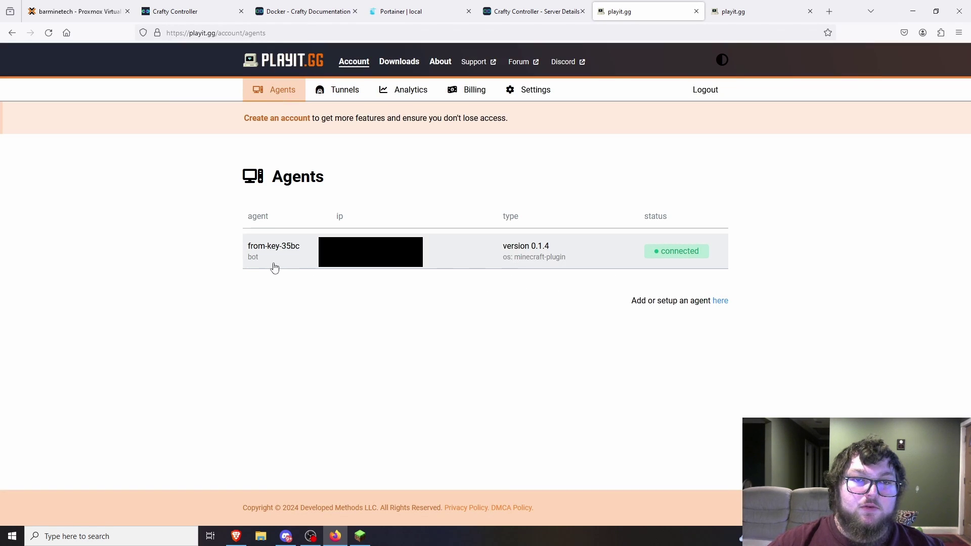
- Copy the tunnel's public address positive-receiver.joinmc.link from its Tunnels entry
{"action": "left_click", "coordinate": [339, 91]}
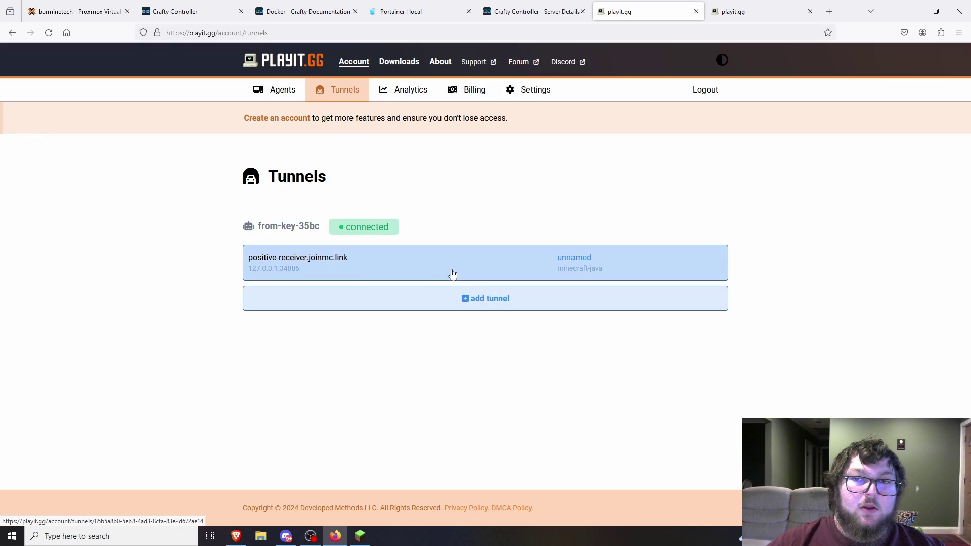
{"action": "left_click", "coordinate": [384, 267]}
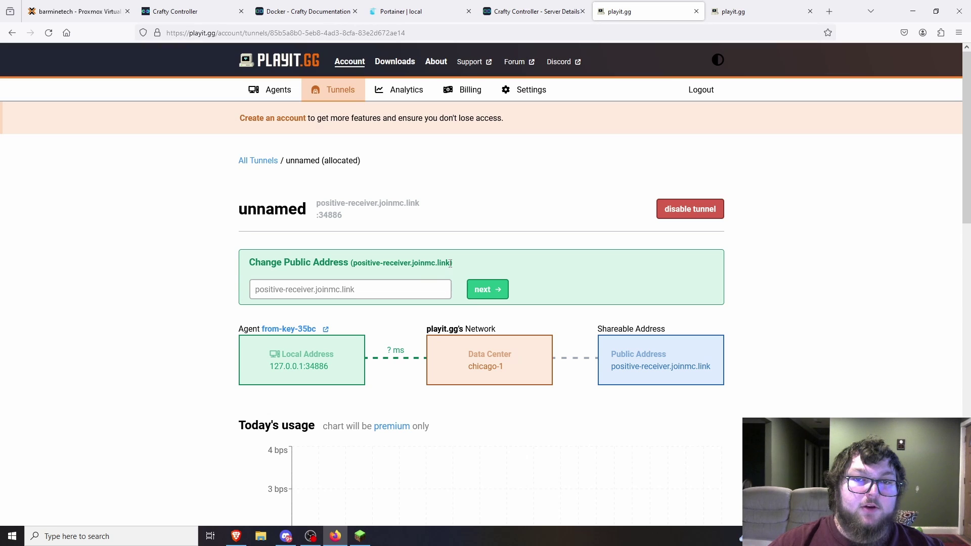
{"action": "left_click_drag", "start_coordinate": [451, 264], "coordinate": [355, 266]}
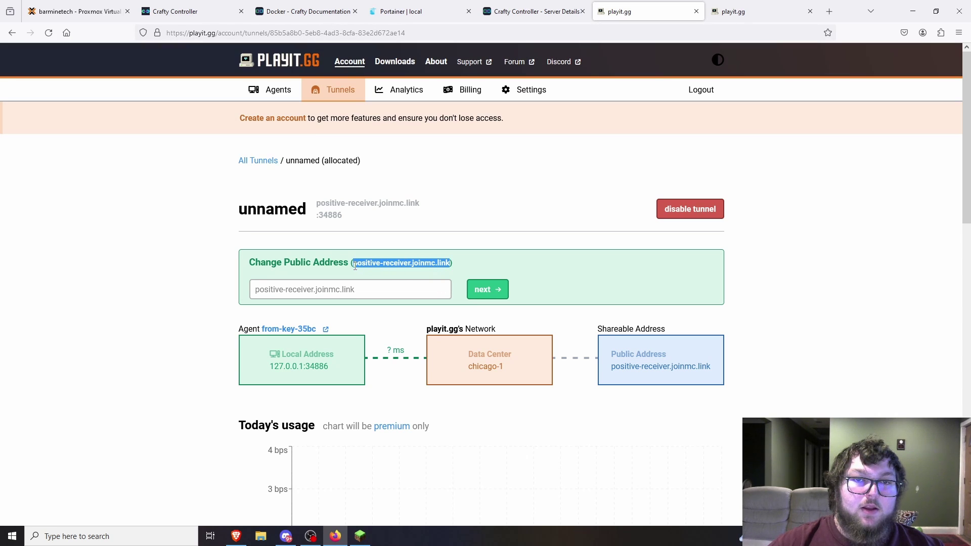
{"action": "right_click", "coordinate": [374, 263]}
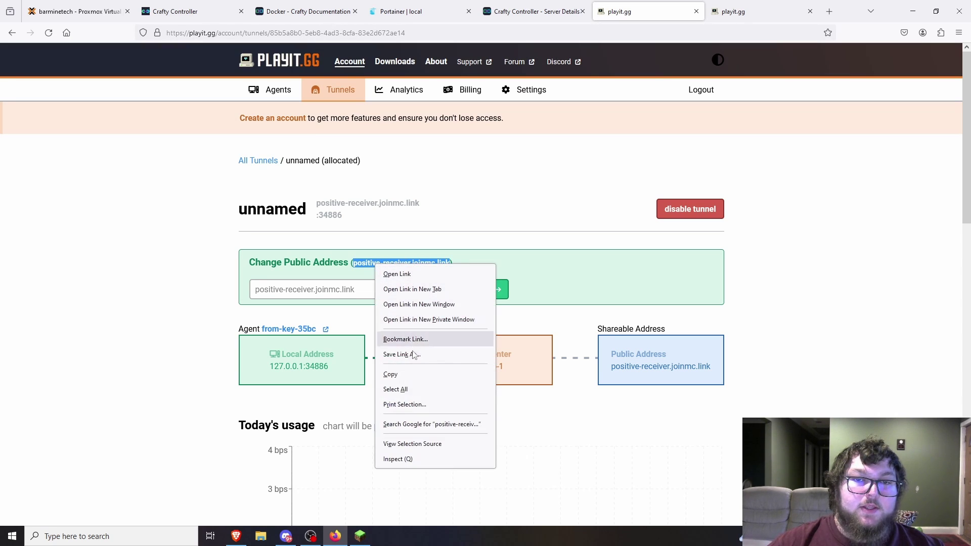
{"action": "left_click", "coordinate": [408, 375]}
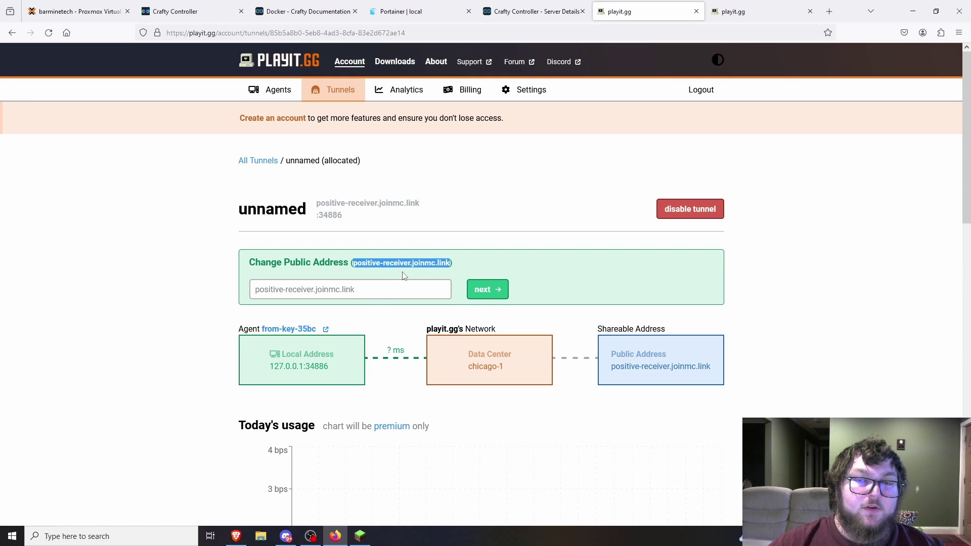
- Join the server in Minecraft at the pasted positive-receiver.joinmc.link address, then leave and return to Firefox
{"action": "left_click", "coordinate": [360, 537]}
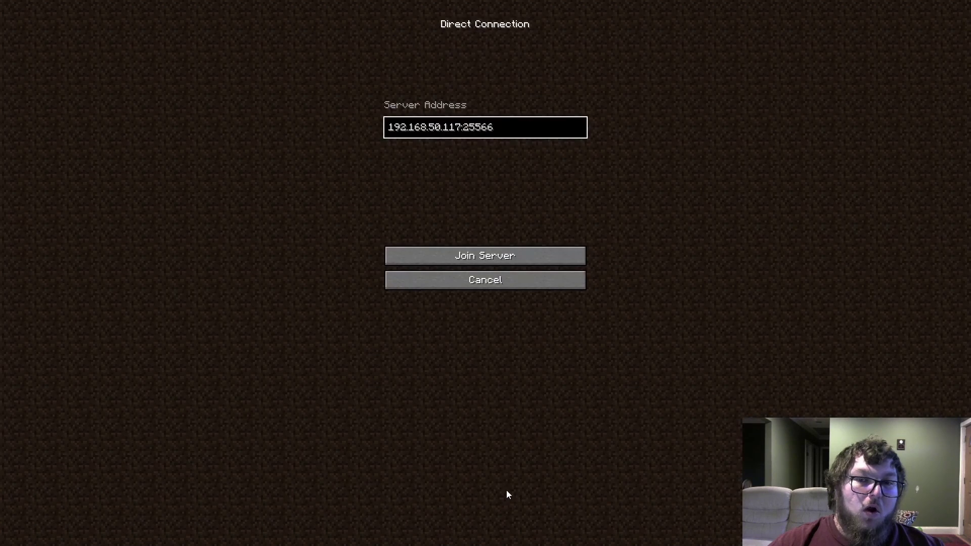
{"action": "key", "text": "BackSpace"}
{"action": "key", "text": "BackSpace"}
{"action": "key", "text": "BackSpace"}
{"action": "key", "text": "BackSpace"}
{"action": "key", "text": "BackSpace"}
{"action": "key", "text": "BackSpace"}
{"action": "key", "text": "BackSpace"}
{"action": "key", "text": "BackSpace"}
{"action": "key", "text": "BackSpace"}
{"action": "key", "text": "BackSpace"}
{"action": "key", "text": "BackSpace"}
{"action": "key", "text": "BackSpace"}
{"action": "key", "text": "BackSpace"}
{"action": "key", "text": "BackSpace"}
{"action": "key", "text": "BackSpace"}
{"action": "key", "text": "BackSpace"}
{"action": "key", "text": "BackSpace"}
{"action": "key", "text": "BackSpace"}
{"action": "key", "text": "BackSpace"}
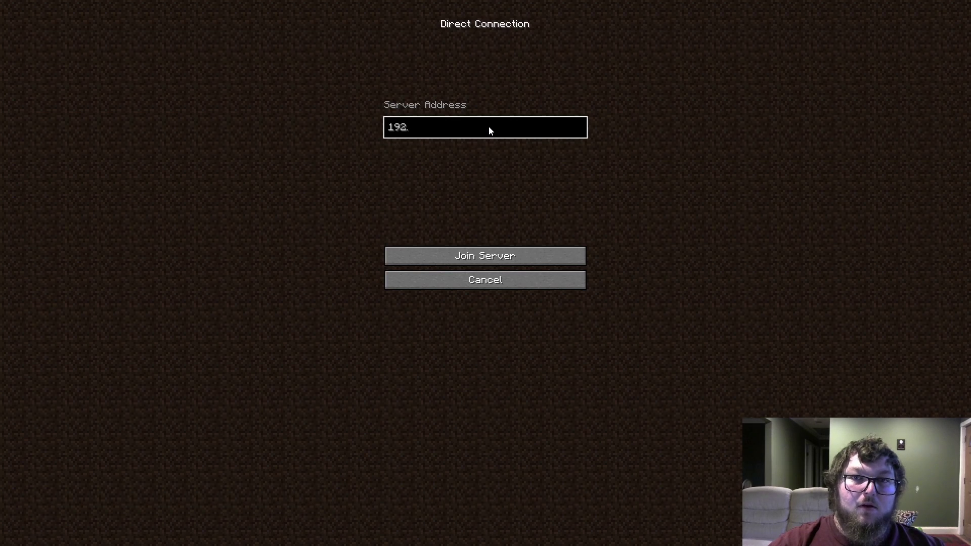
{"action": "key", "text": "ctrl+v"}
{"action": "key", "text": "Return"}
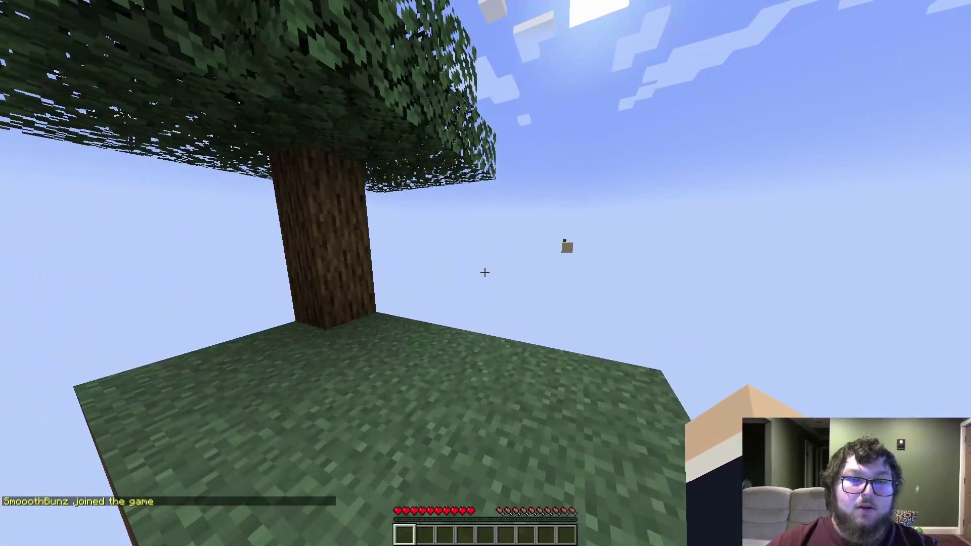
{"action": "key", "text": "Escape"}
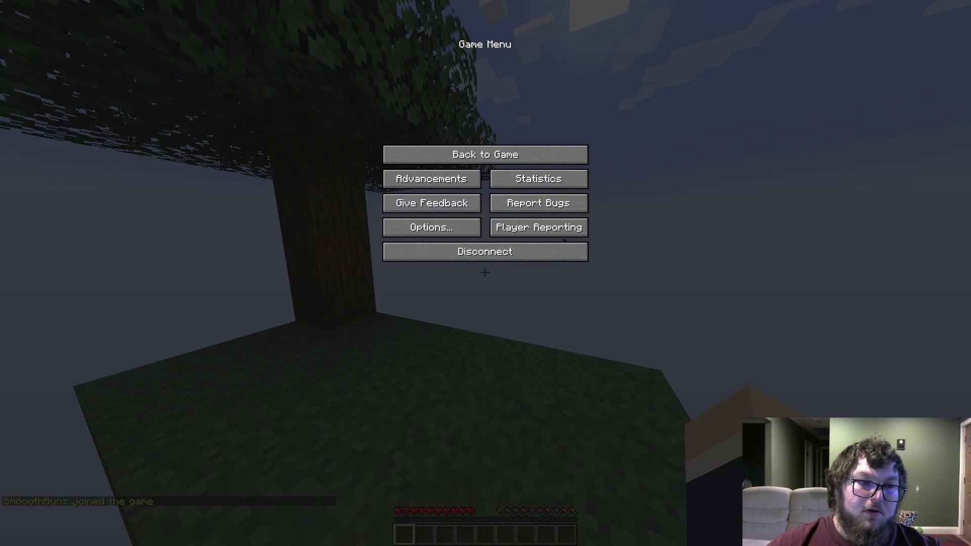
{"action": "key", "text": "alt+Tab"}
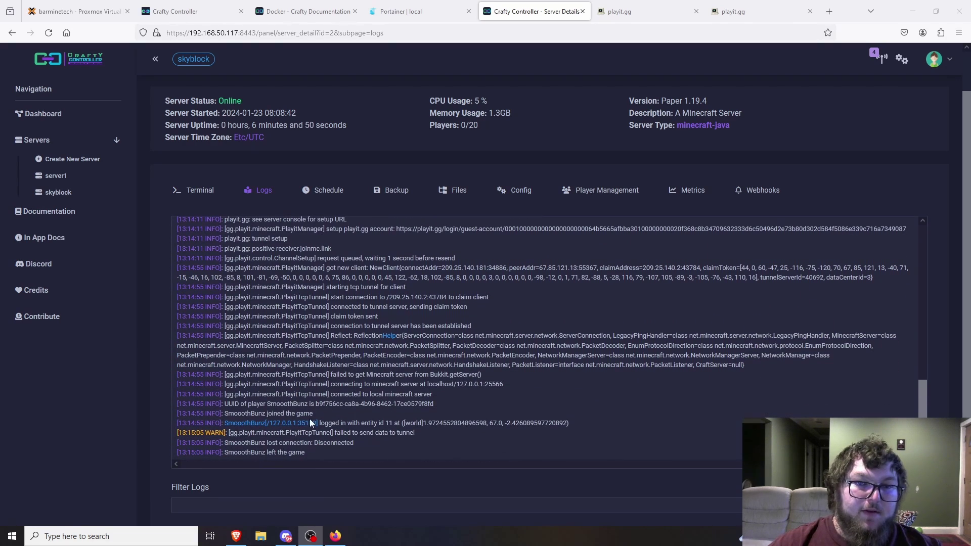
{"action": "left_click_drag", "start_coordinate": [269, 423], "coordinate": [322, 427]}
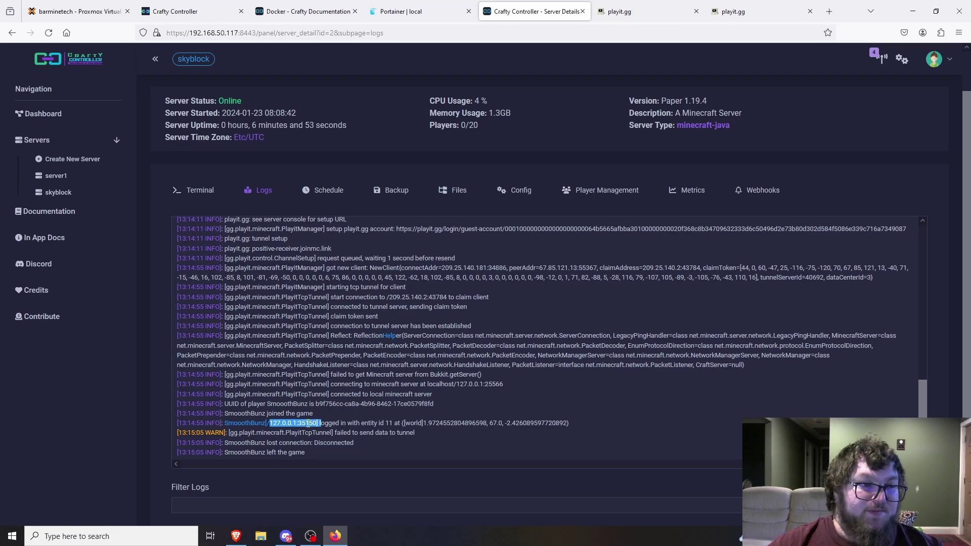